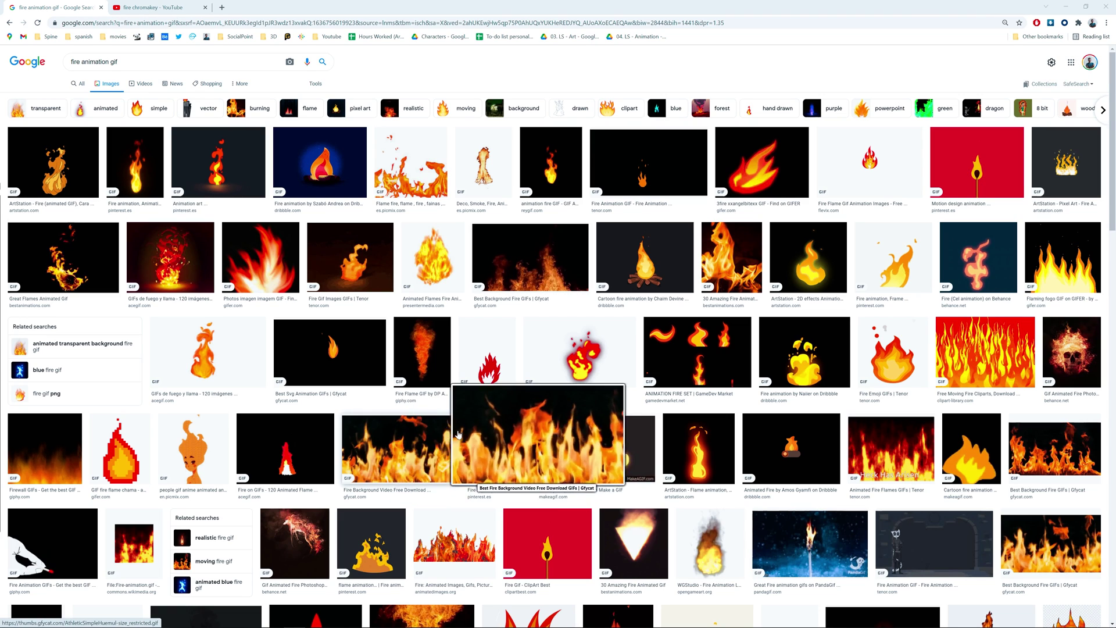
Browse the fire animation GIF image results and the YouTube fire chromakey results for usable fire footage.
{"action": "mouse_move", "coordinate": [522, 270]}
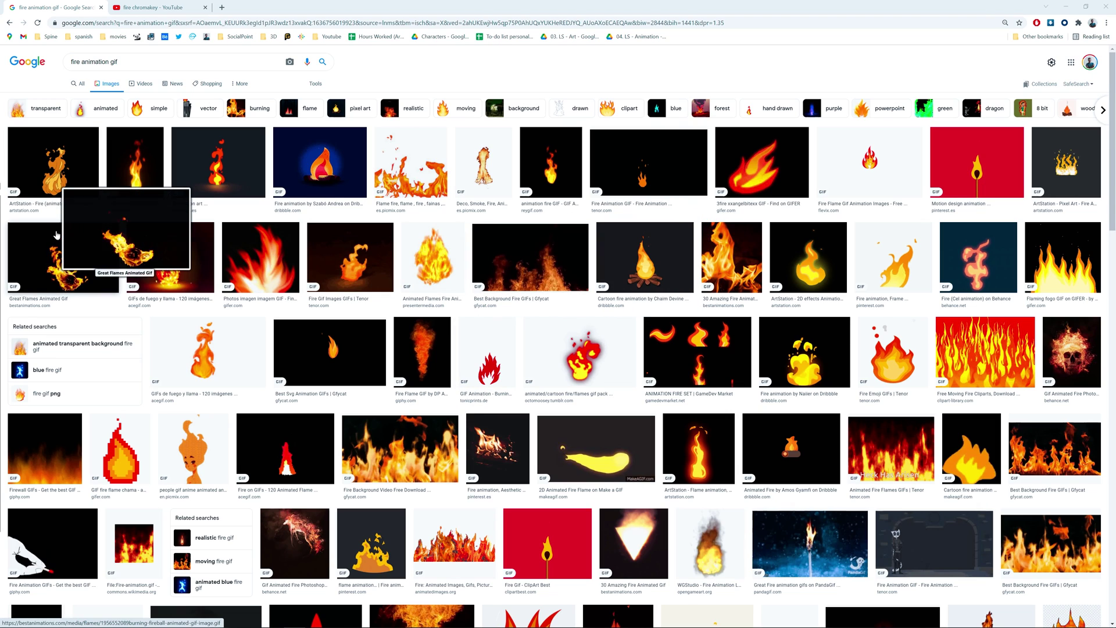
{"action": "left_click", "coordinate": [156, 12]}
{"action": "scroll", "coordinate": [434, 308], "scroll_direction": "down", "scroll_amount": 4}
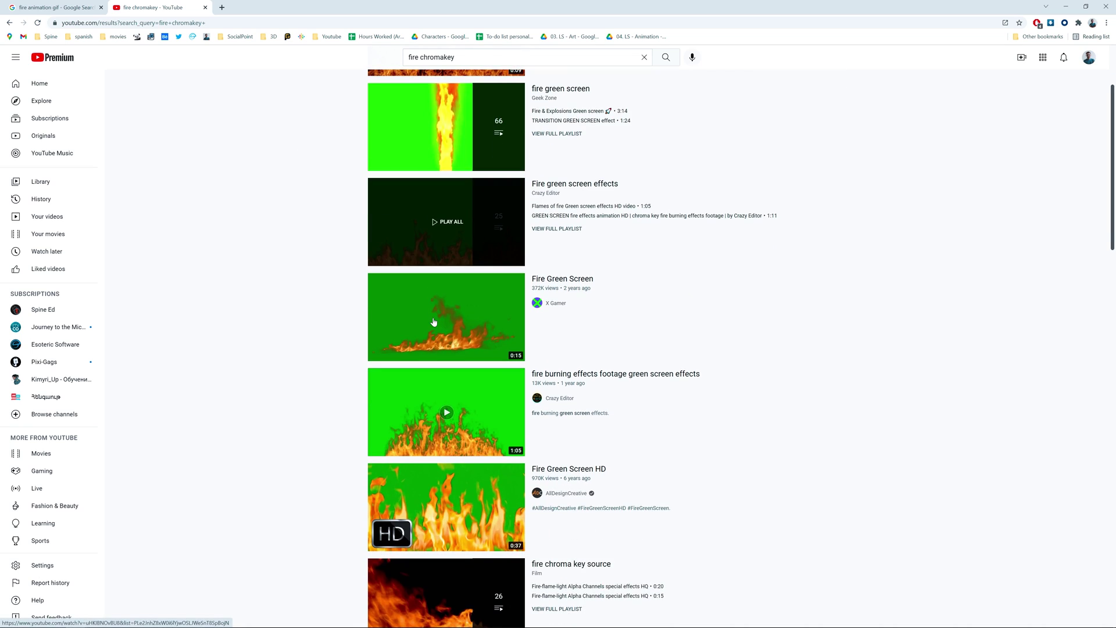
{"action": "mouse_move", "coordinate": [413, 330]}
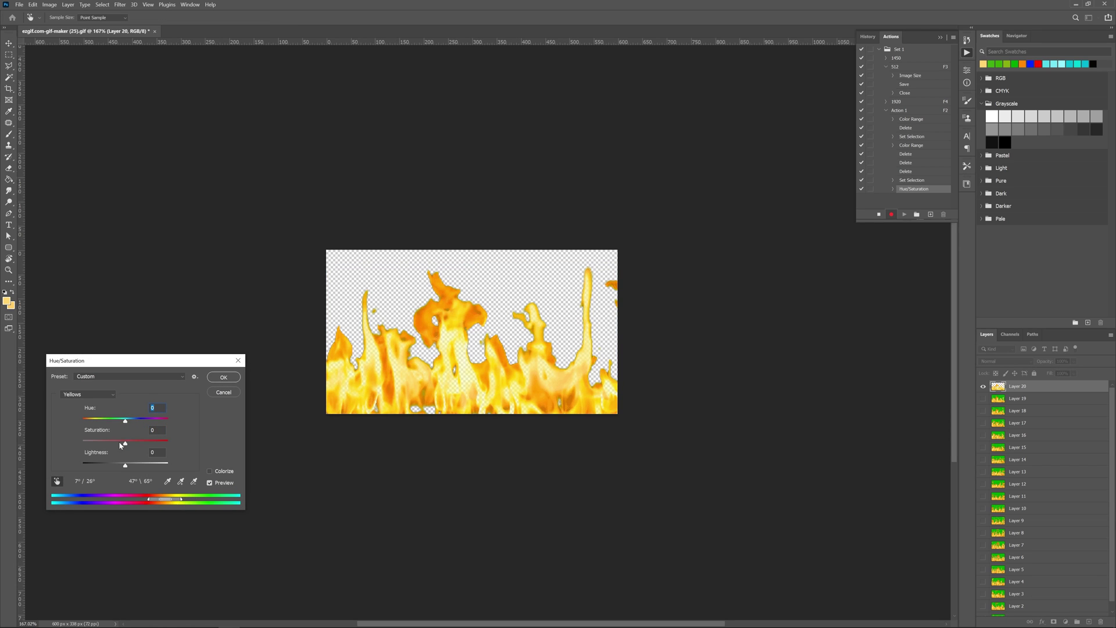
Lower the hue of the yellows in the fire frame on Layer 20 with Hue/Saturation.
{"action": "left_click_drag", "start_coordinate": [125, 420], "coordinate": [119, 420]}
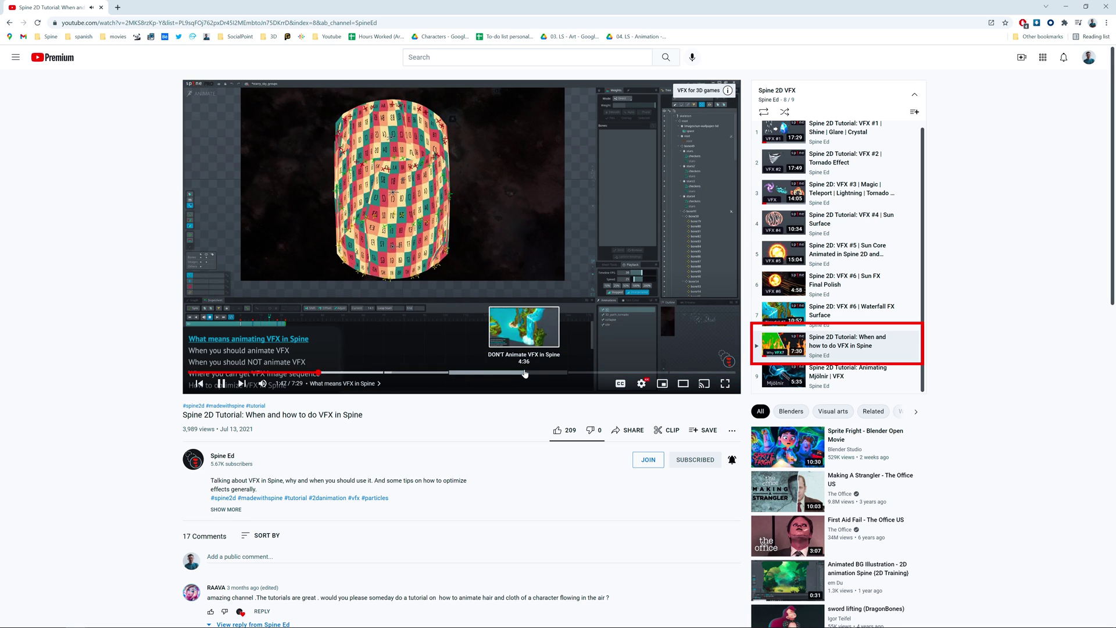
Skim the Spine VFX tutorial video, viewing the sections on when not to animate VFX and what VFX in Spine means.
{"action": "left_click", "coordinate": [525, 372]}
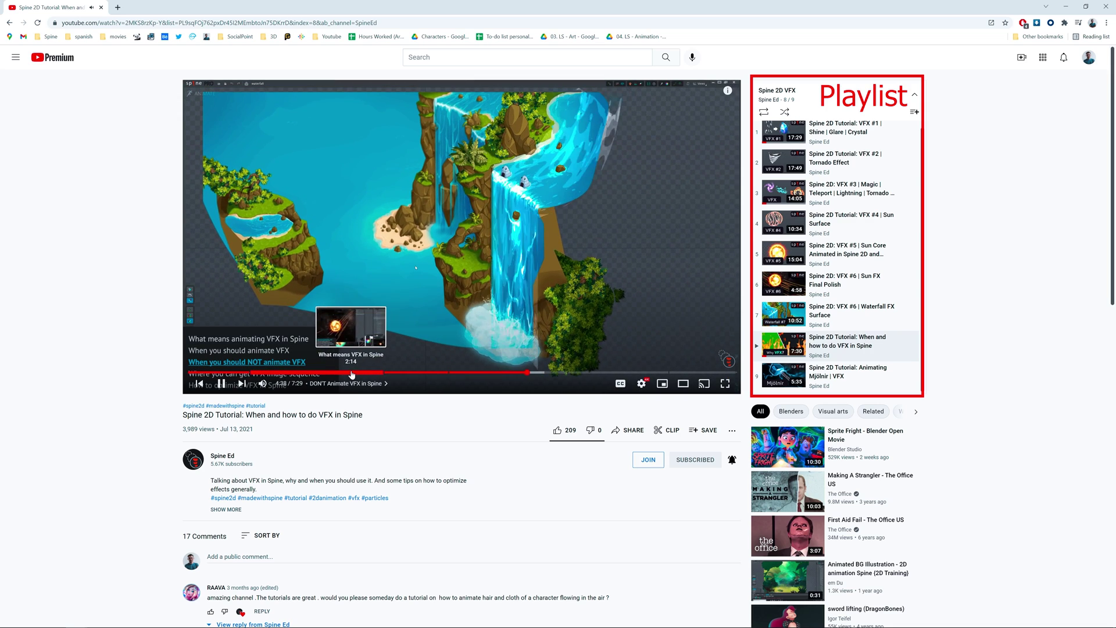
{"action": "left_click", "coordinate": [361, 372]}
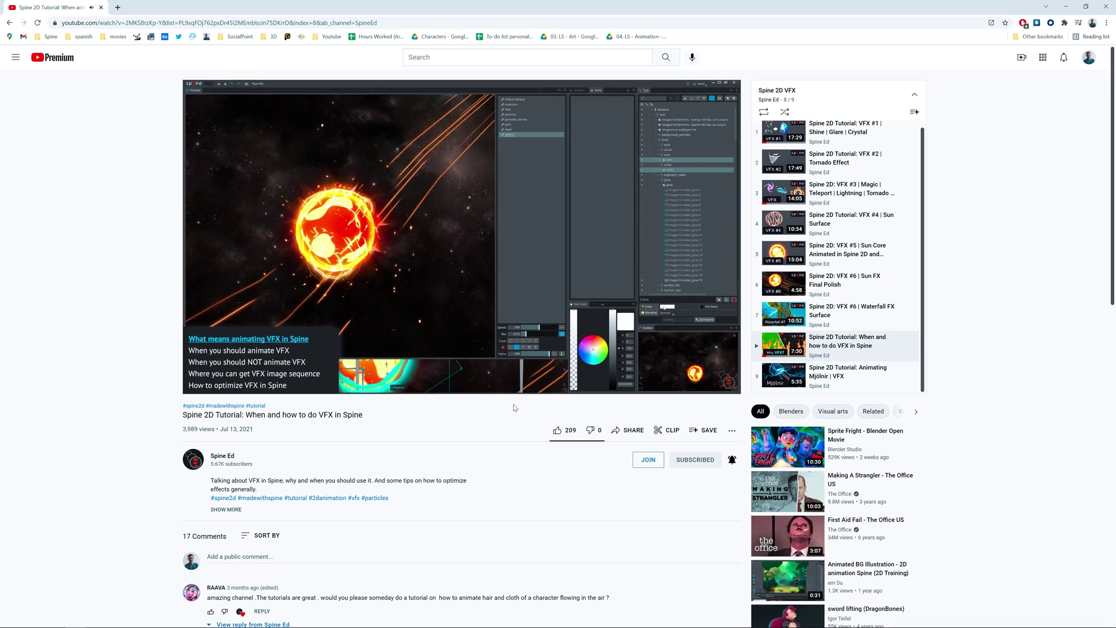
{"action": "scroll", "coordinate": [862, 320], "scroll_direction": "up", "scroll_amount": 1}
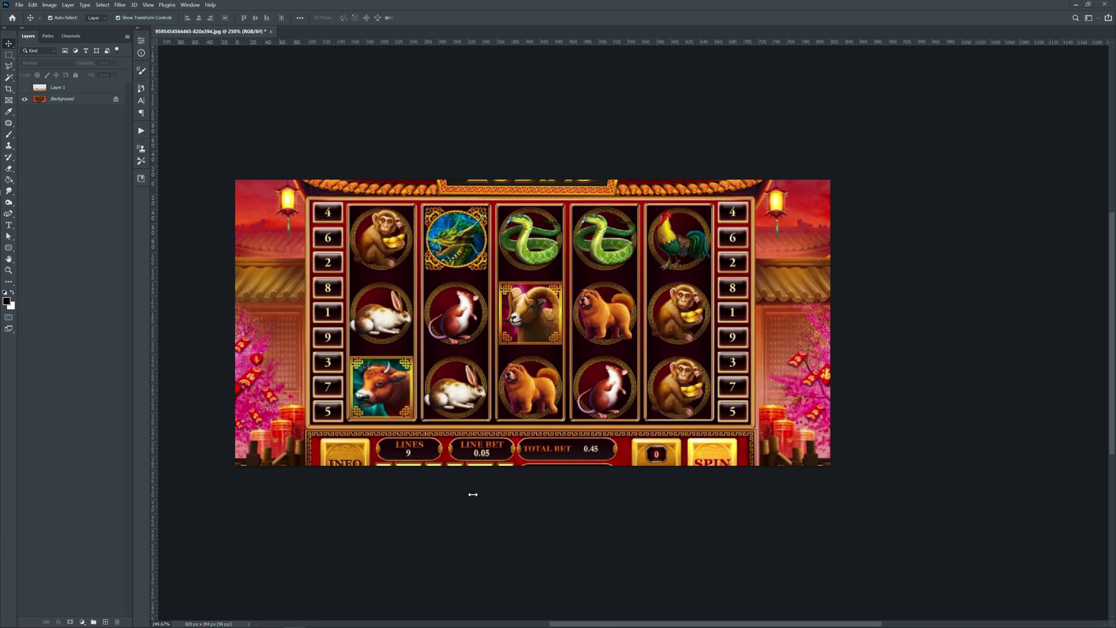
Unlock the slot machine background layer and show the fire overlay on Layer 1 above it.
{"action": "left_click_drag", "start_coordinate": [459, 456], "coordinate": [487, 469]}
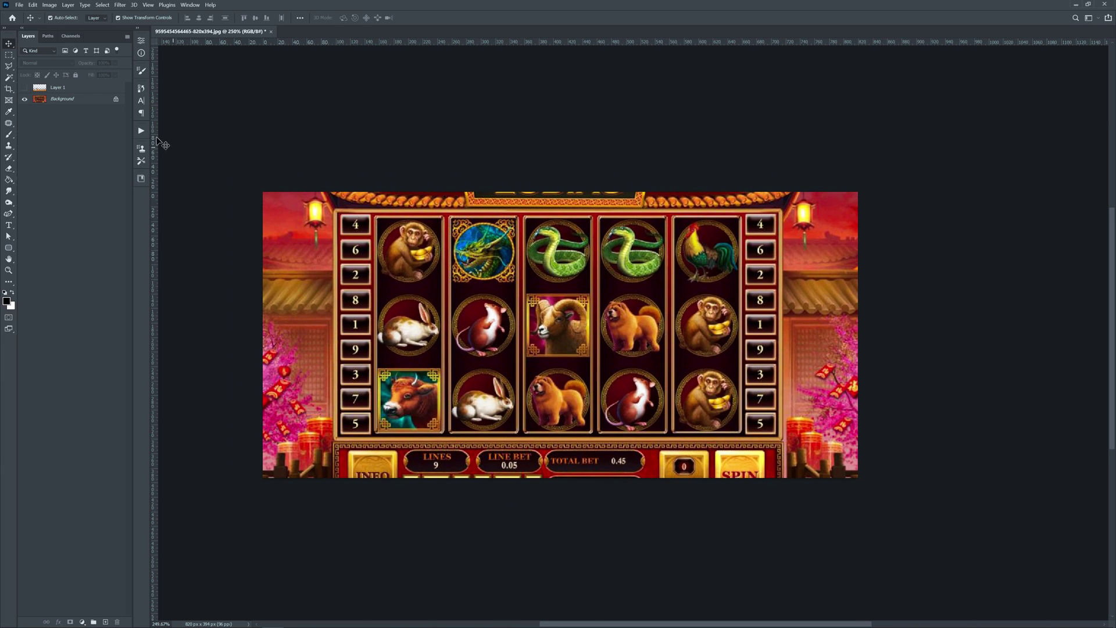
{"action": "left_click", "coordinate": [117, 100]}
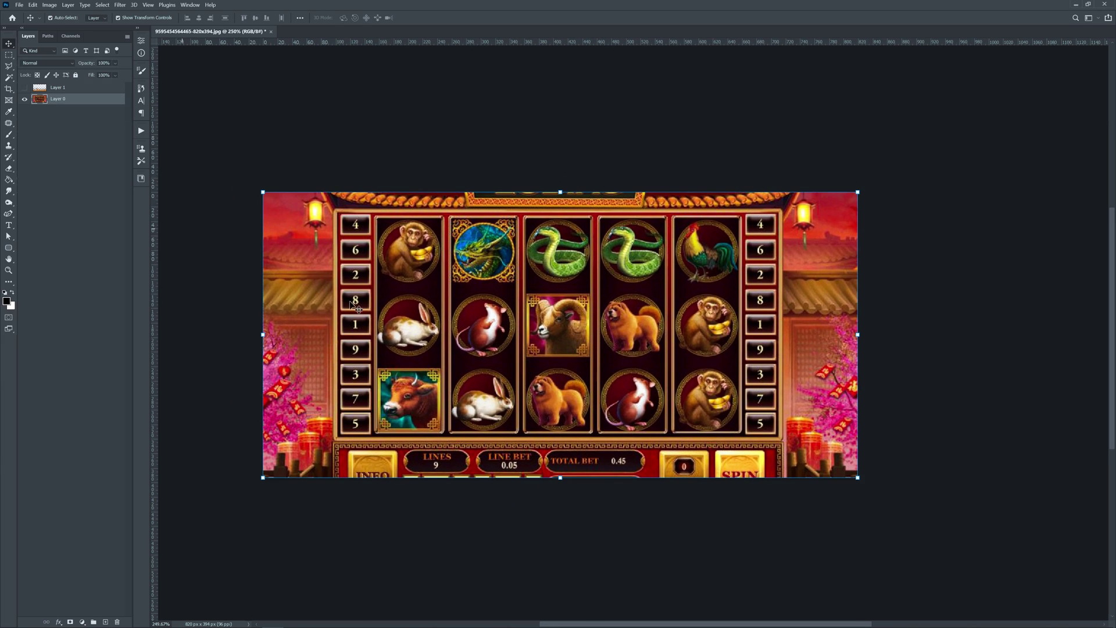
{"action": "left_click", "coordinate": [25, 88]}
{"action": "left_click", "coordinate": [70, 88]}
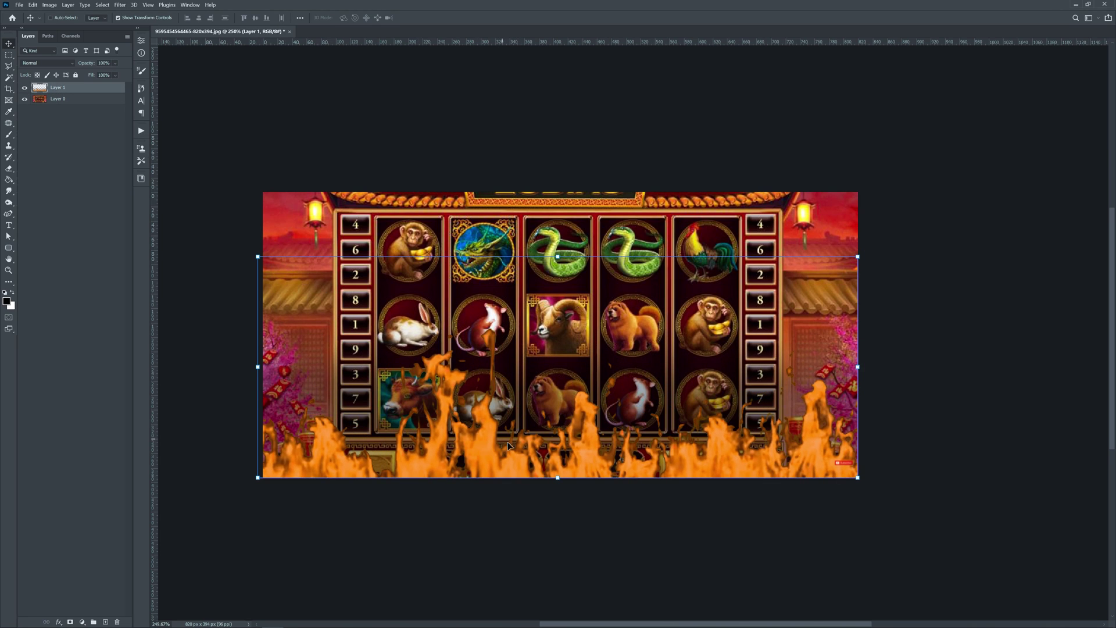
{"action": "left_click", "coordinate": [473, 493], "text": "ctrl"}
{"action": "mouse_move", "coordinate": [289, 626]}
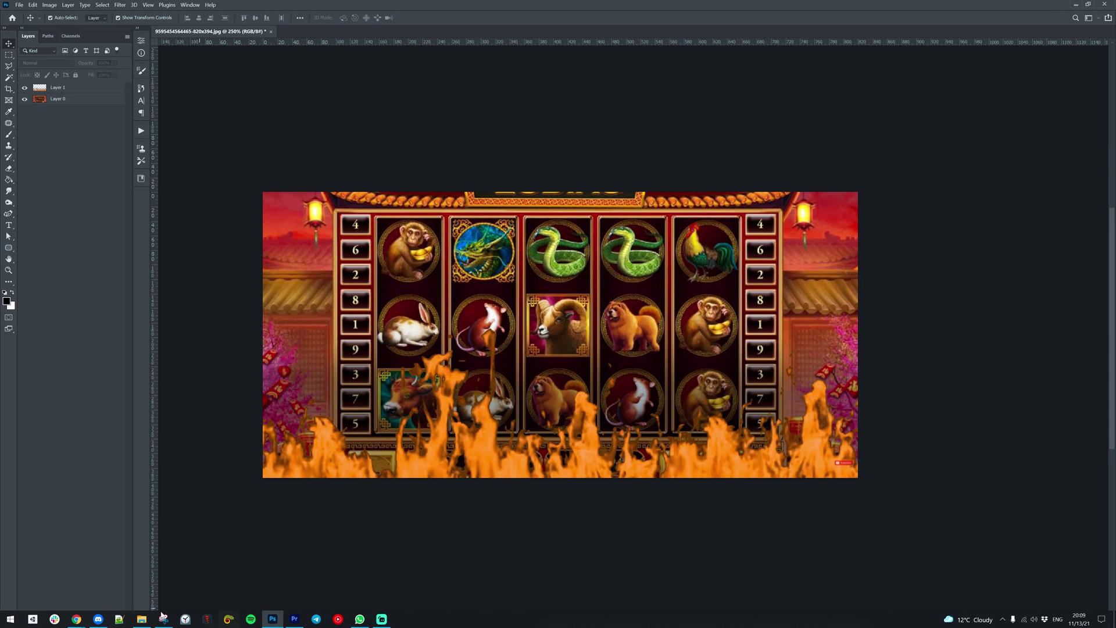
{"action": "left_click", "coordinate": [148, 620]}
{"action": "left_click_drag", "start_coordinate": [303, 208], "coordinate": [1040, 122]}
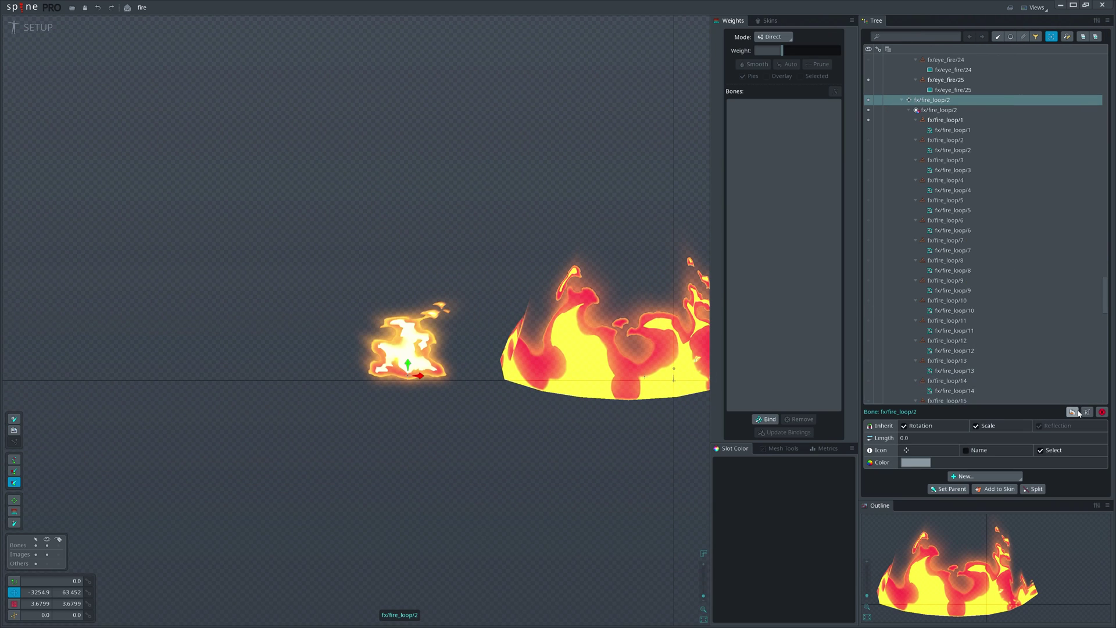
Duplicate the fx/fire_loop/2 bone three times in Spine.
{"action": "left_click", "coordinate": [1073, 411]}
{"action": "key", "text": "Return"}
{"action": "left_click", "coordinate": [1073, 411]}
{"action": "key", "text": "Return"}
{"action": "left_click", "coordinate": [1073, 410]}
{"action": "key", "text": "Return"}
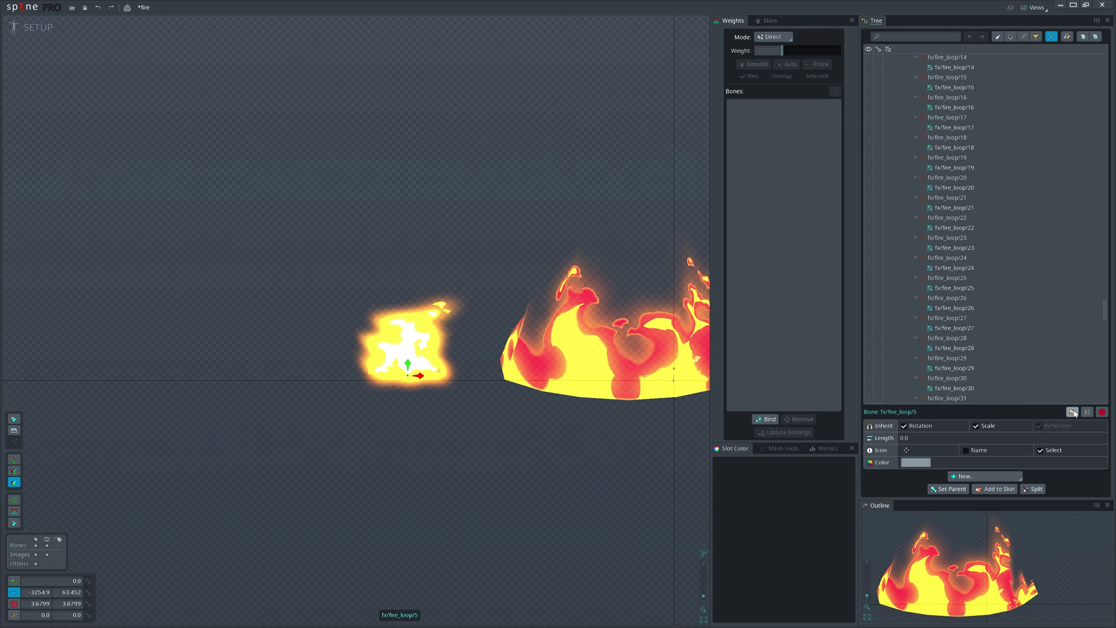
Switch to Animate mode, arrange the fire loop copies into one overlapping cluster of flames and play the animation.
{"action": "left_click", "coordinate": [20, 37]}
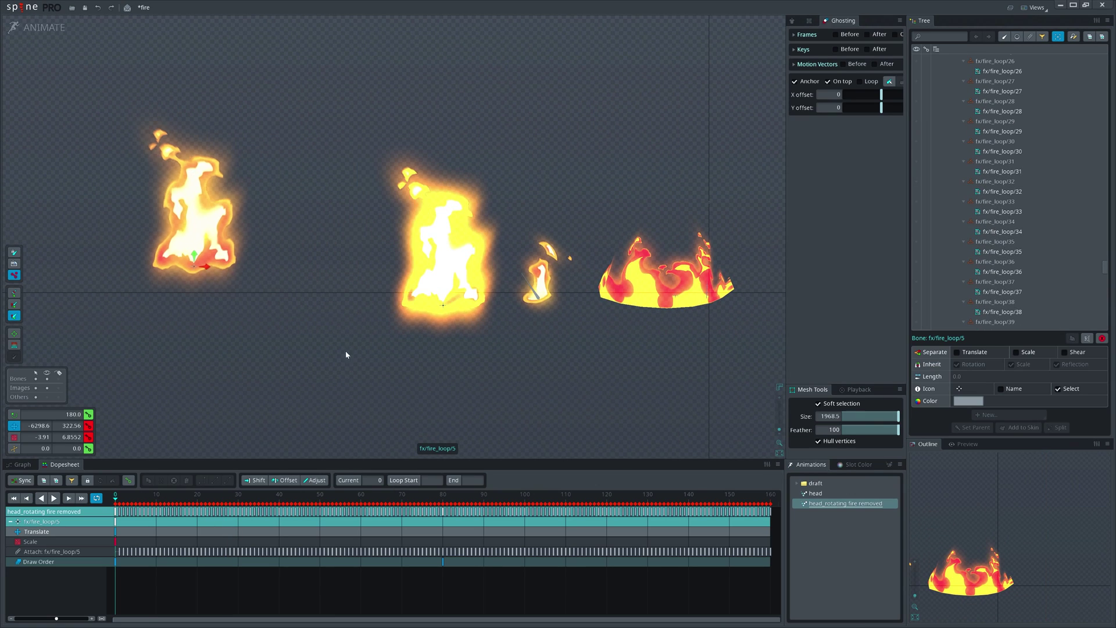
{"action": "left_click_drag", "start_coordinate": [443, 305], "coordinate": [322, 361]}
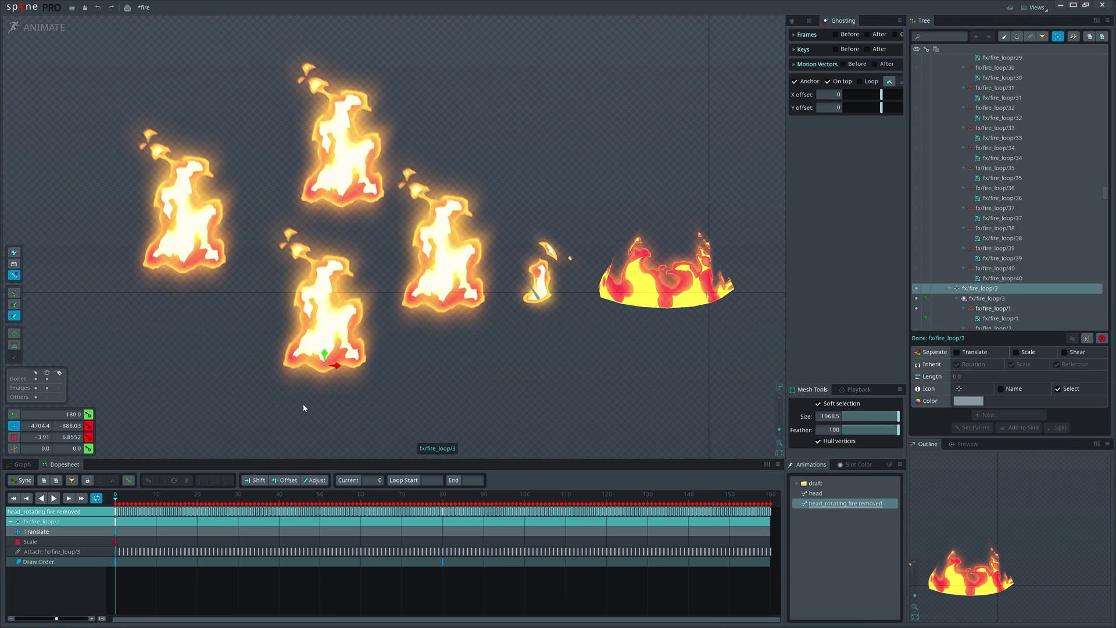
{"action": "left_click_drag", "start_coordinate": [478, 402], "coordinate": [535, 365]}
{"action": "left_click_drag", "start_coordinate": [340, 199], "coordinate": [320, 304]}
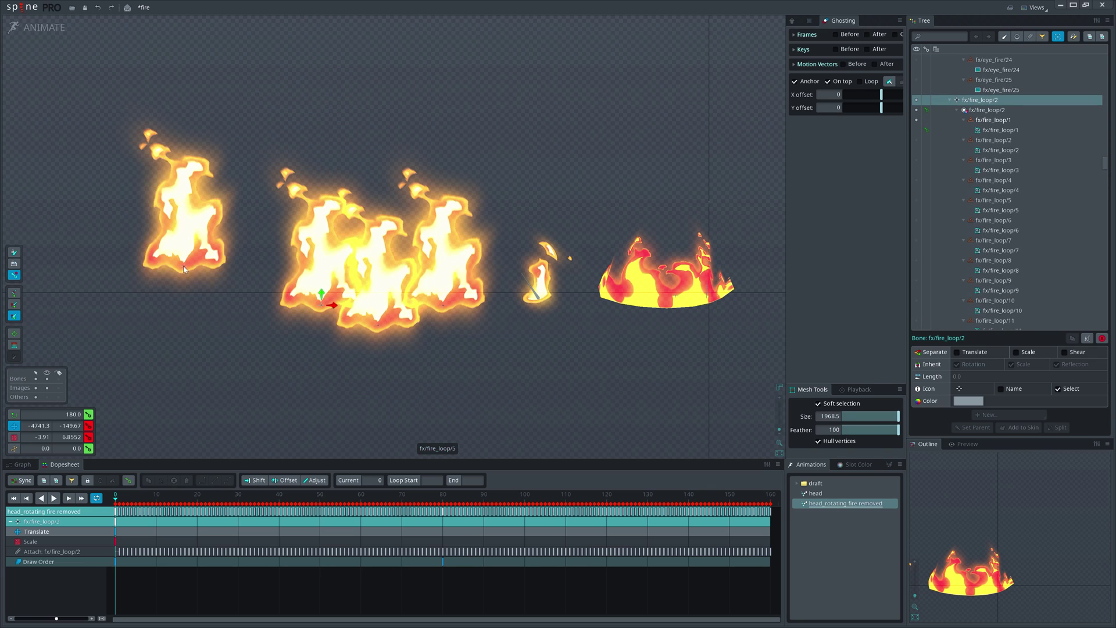
{"action": "left_click_drag", "start_coordinate": [187, 271], "coordinate": [377, 269]}
{"action": "key", "text": "d"}
{"action": "key", "text": "d"}
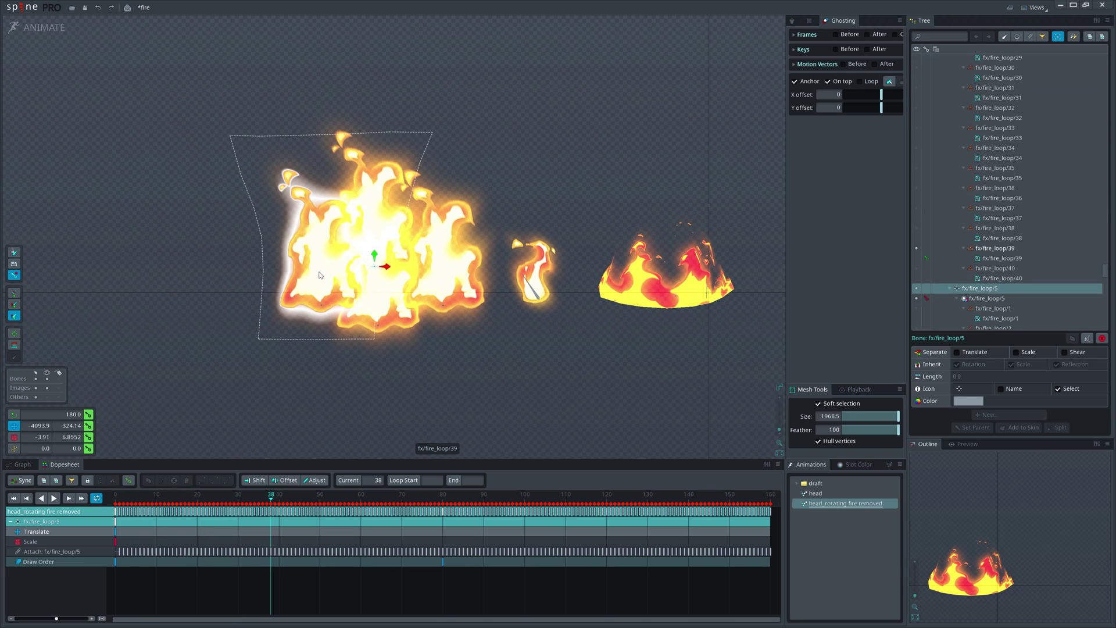
Deform the mesh of the cluster's left flame with a soft selection size of 3000, spreading its base outward, and preview it.
{"action": "left_click", "coordinate": [326, 256]}
{"action": "left_click", "coordinate": [822, 416]}
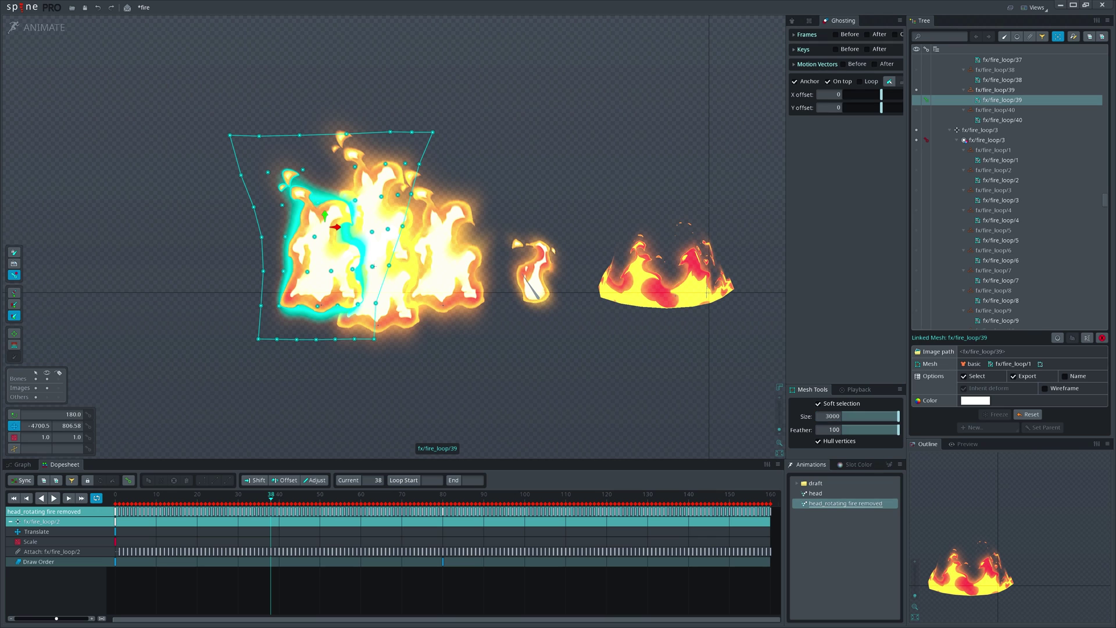
{"action": "left_click_drag", "start_coordinate": [228, 136], "coordinate": [318, 137]}
{"action": "left_click", "coordinate": [259, 338]}
{"action": "left_click_drag", "start_coordinate": [259, 337], "coordinate": [198, 341]}
{"action": "left_click_drag", "start_coordinate": [375, 303], "coordinate": [401, 319]}
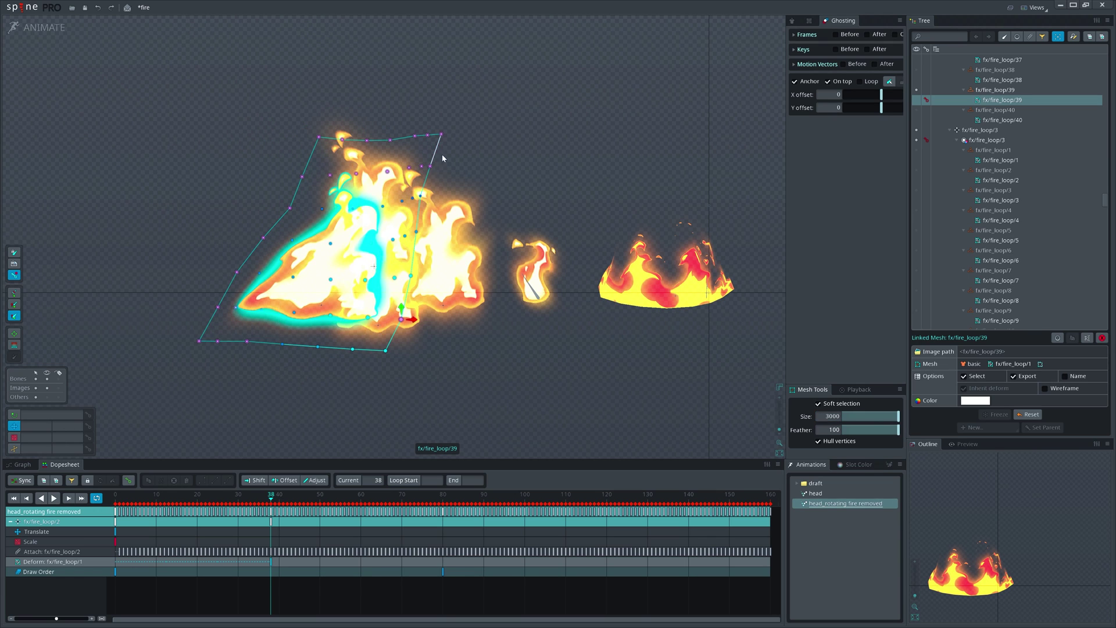
{"action": "left_click_drag", "start_coordinate": [441, 134], "coordinate": [480, 96]}
{"action": "left_click_drag", "start_coordinate": [306, 164], "coordinate": [290, 151]}
{"action": "left_click", "coordinate": [53, 498]}
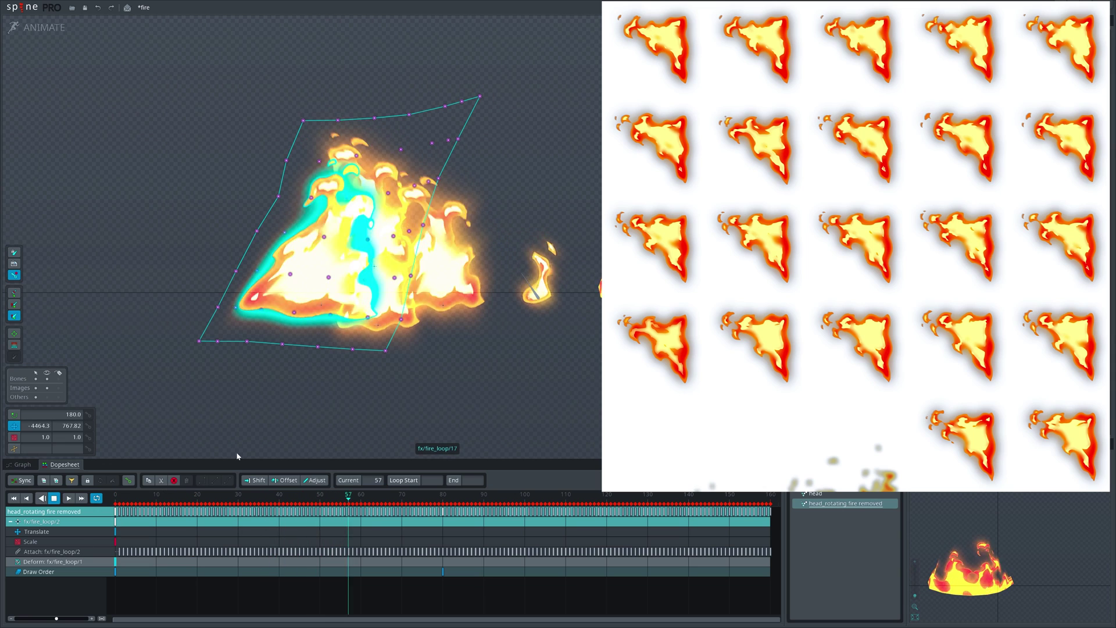
{"action": "key", "text": "space"}
{"action": "key", "text": "d"}
Deform the mesh of the cluster's right flame, spreading its base outward and pulling its tip in toward the centre.
{"action": "left_click", "coordinate": [465, 244]}
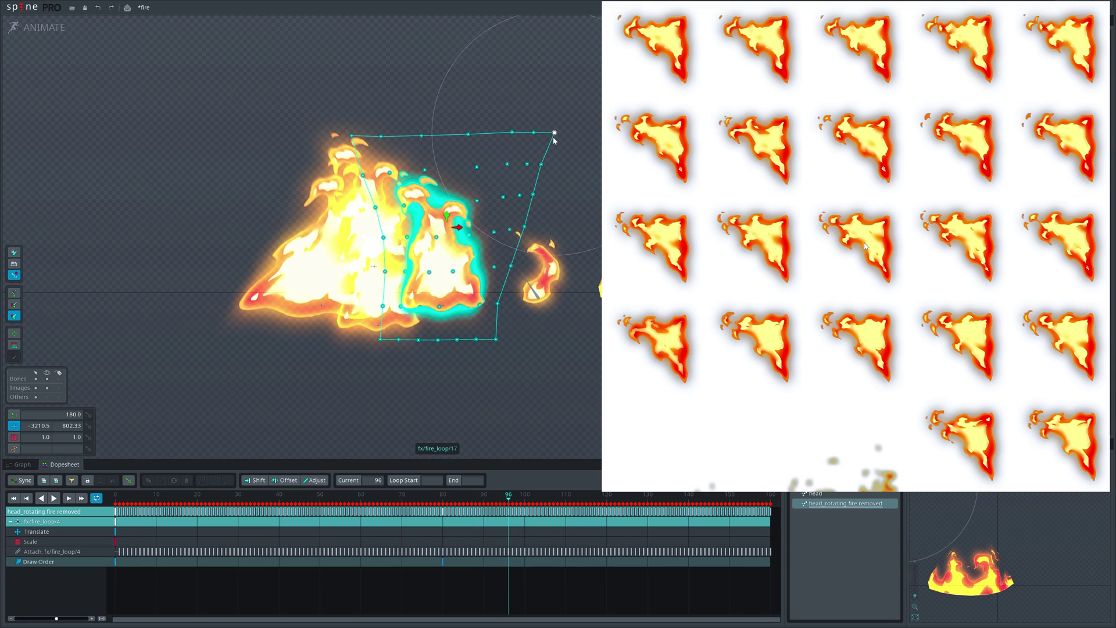
{"action": "left_click_drag", "start_coordinate": [553, 135], "coordinate": [396, 64]}
{"action": "left_click_drag", "start_coordinate": [365, 109], "coordinate": [353, 97]}
{"action": "left_click_drag", "start_coordinate": [497, 320], "coordinate": [573, 319]}
{"action": "left_click_drag", "start_coordinate": [381, 259], "coordinate": [338, 254]}
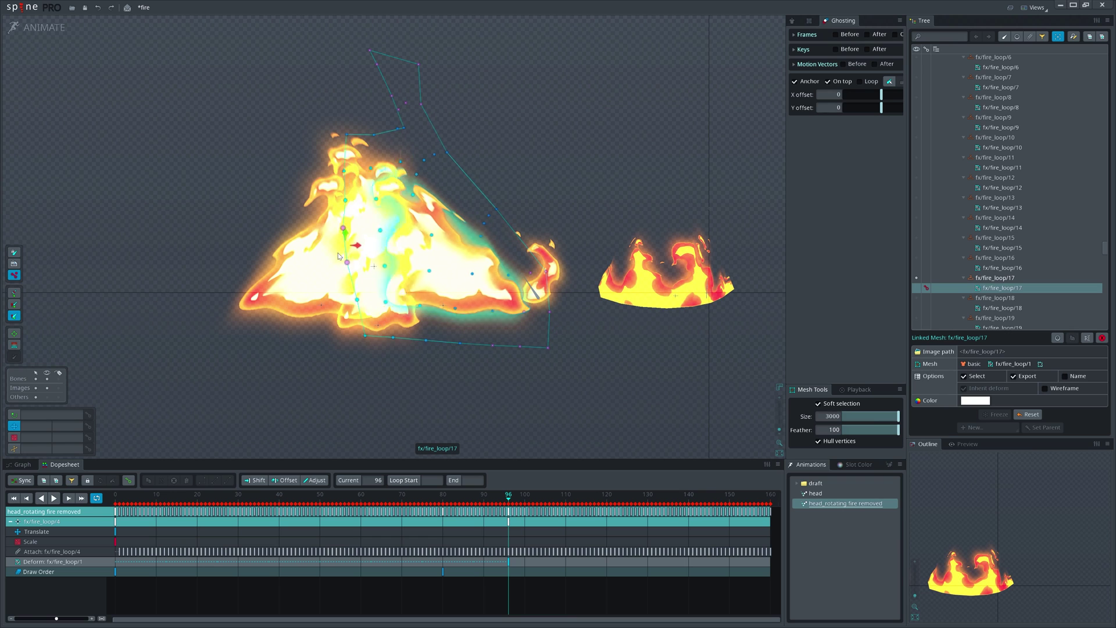
{"action": "left_click_drag", "start_coordinate": [547, 348], "coordinate": [562, 338]}
{"action": "left_click_drag", "start_coordinate": [365, 336], "coordinate": [393, 349]}
{"action": "left_click_drag", "start_coordinate": [472, 180], "coordinate": [520, 177]}
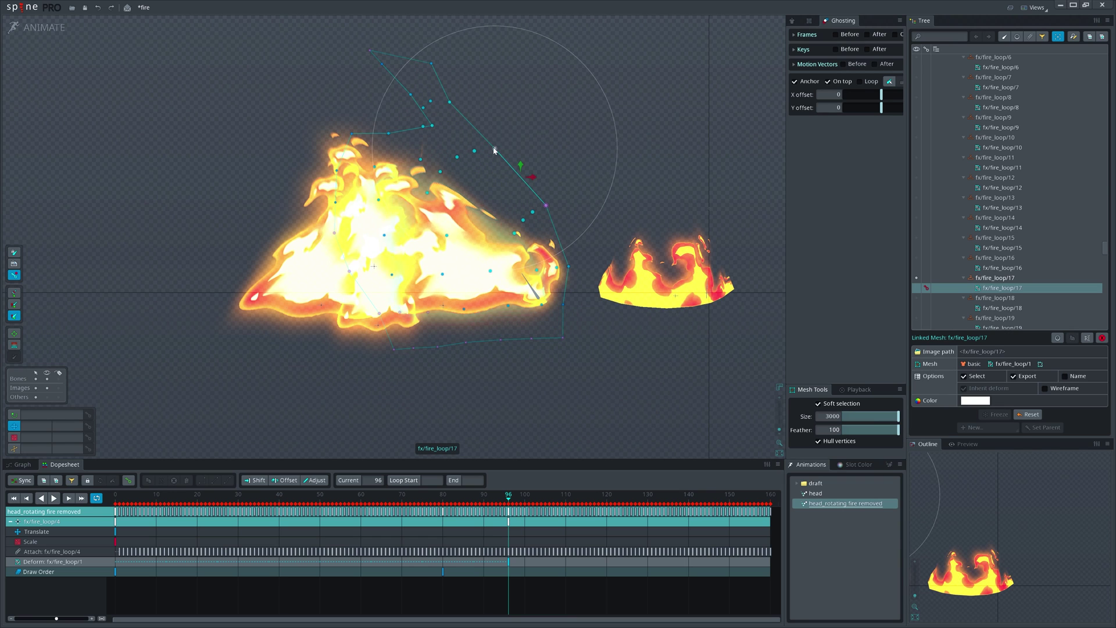
{"action": "left_click_drag", "start_coordinate": [423, 126], "coordinate": [405, 125]}
{"action": "key", "text": "space"}
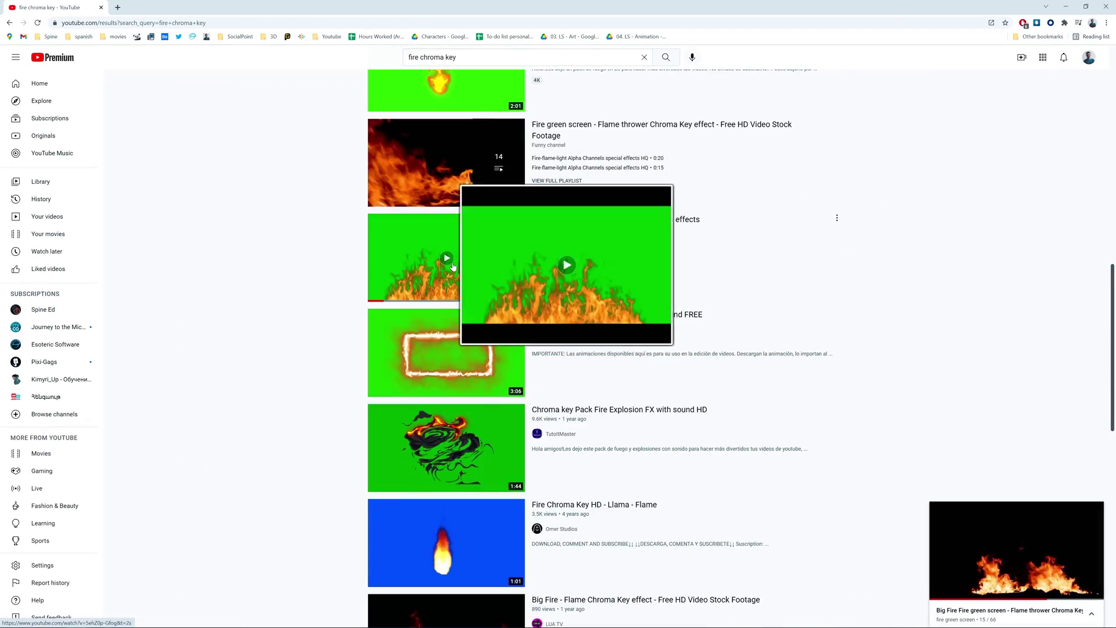
Browse the fire chroma key results on YouTube and skim through the green screen fire VFX pack video.
{"action": "scroll", "coordinate": [582, 291], "scroll_direction": "down", "scroll_amount": 3}
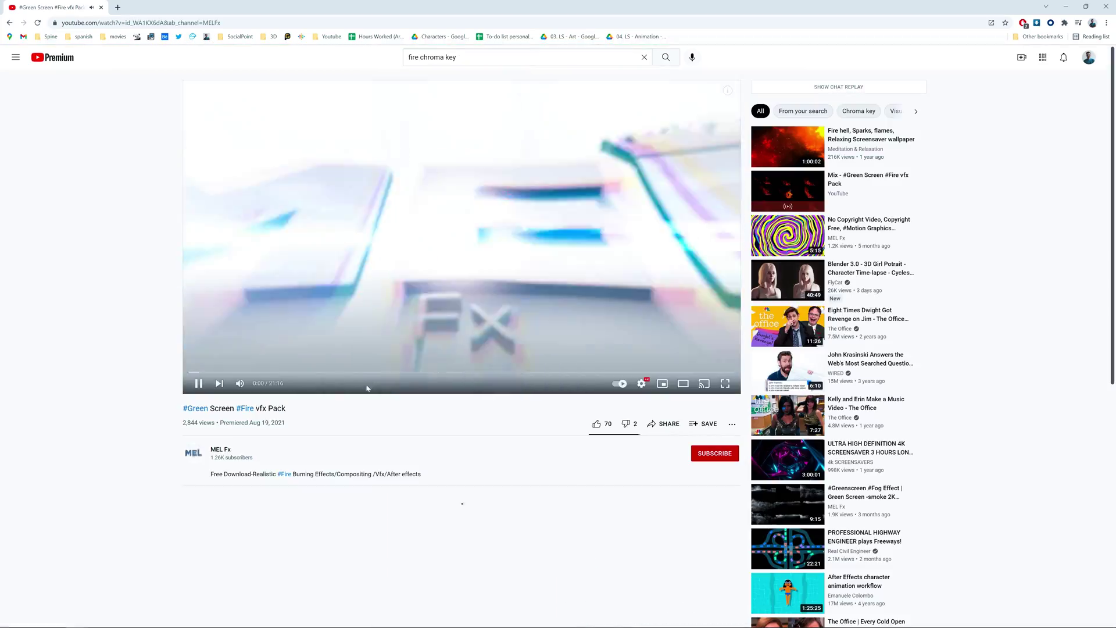
{"action": "left_click", "coordinate": [365, 372]}
{"action": "left_click", "coordinate": [480, 372]}
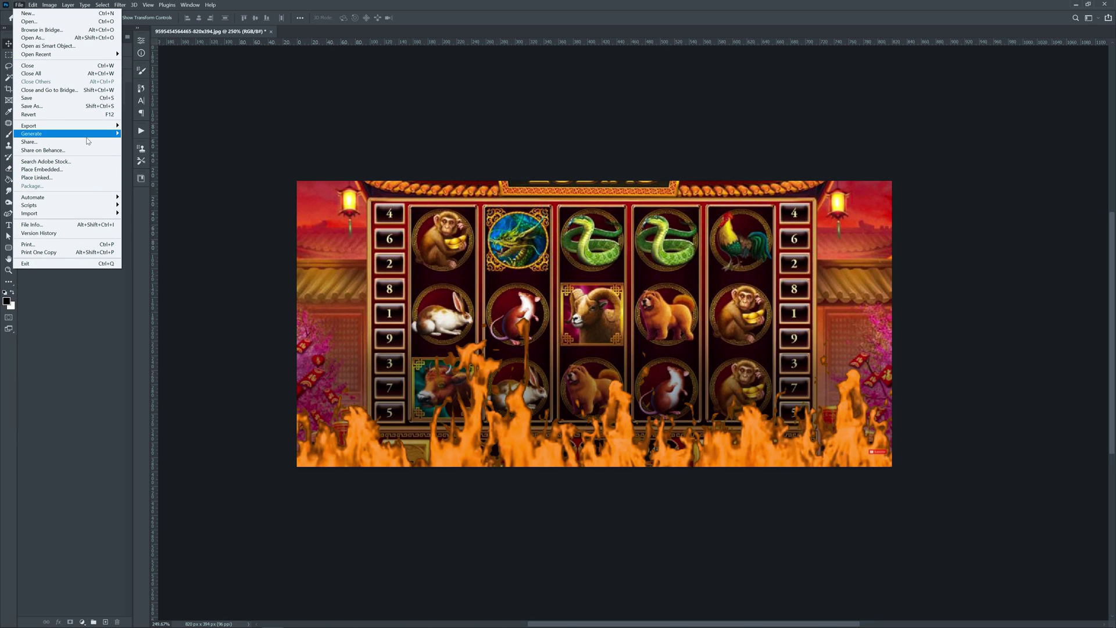
{"action": "left_click", "coordinate": [166, 222]}
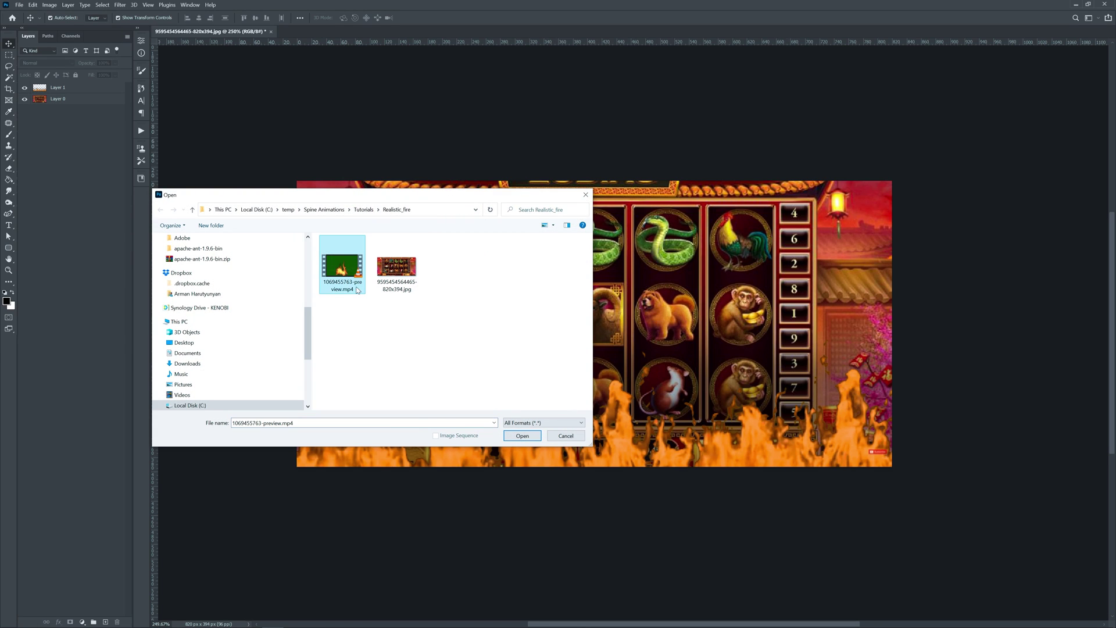
{"action": "double_click", "coordinate": [351, 270]}
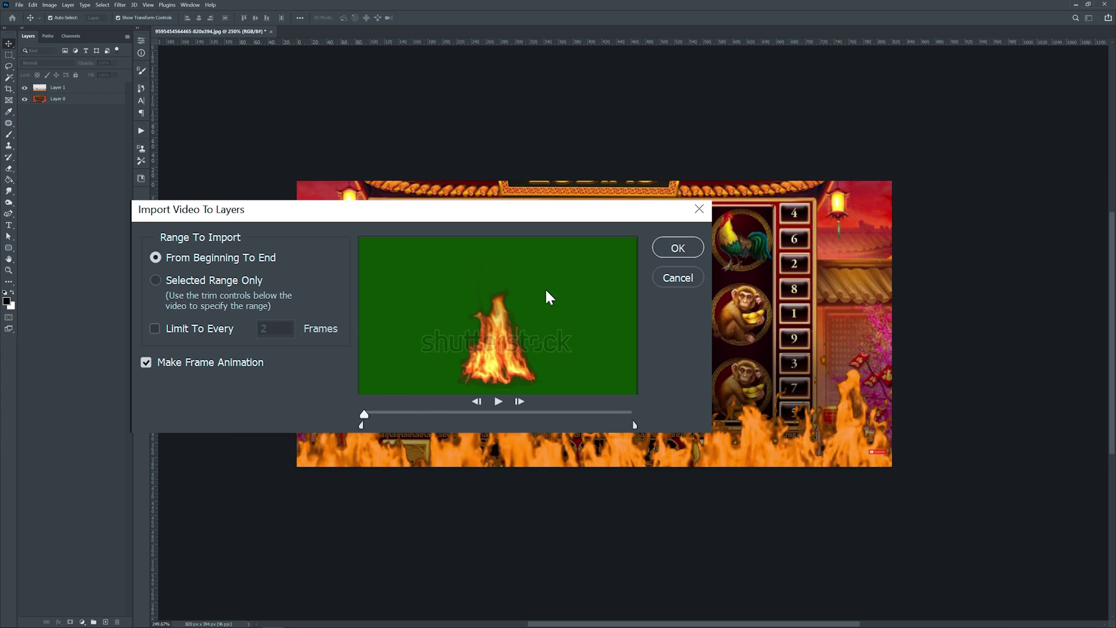
{"action": "left_click_drag", "start_coordinate": [361, 427], "coordinate": [382, 427]}
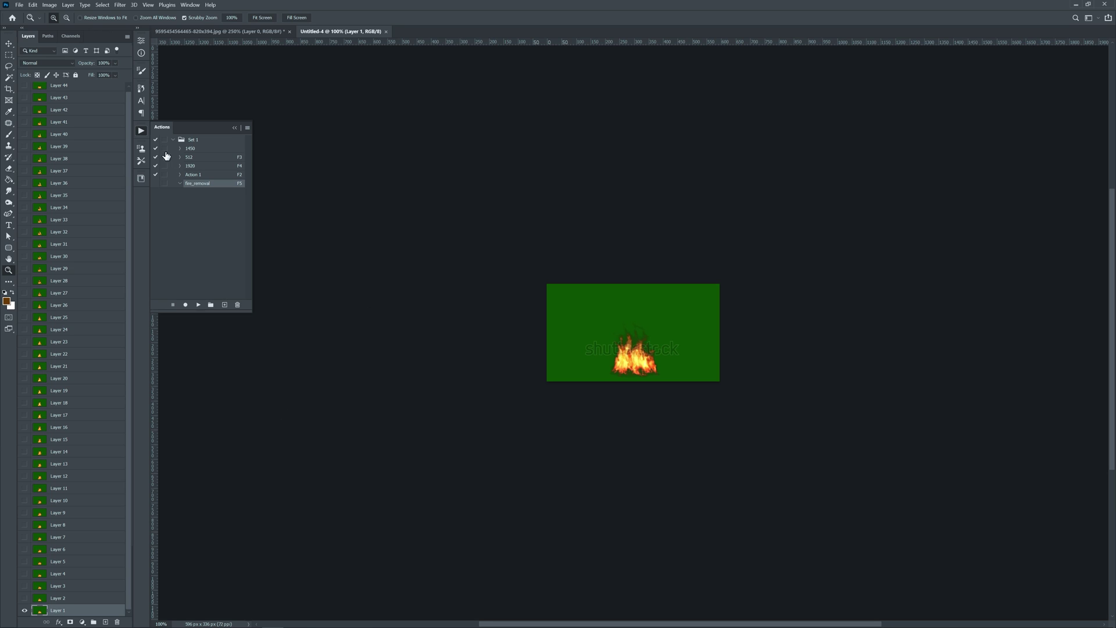
Paste the slot machine artwork into the fire frames document, move it below Layer 1 and toggle that layer's visibility to compare.
{"action": "left_click", "coordinate": [140, 131]}
{"action": "left_click_drag", "start_coordinate": [797, 361], "coordinate": [613, 361]}
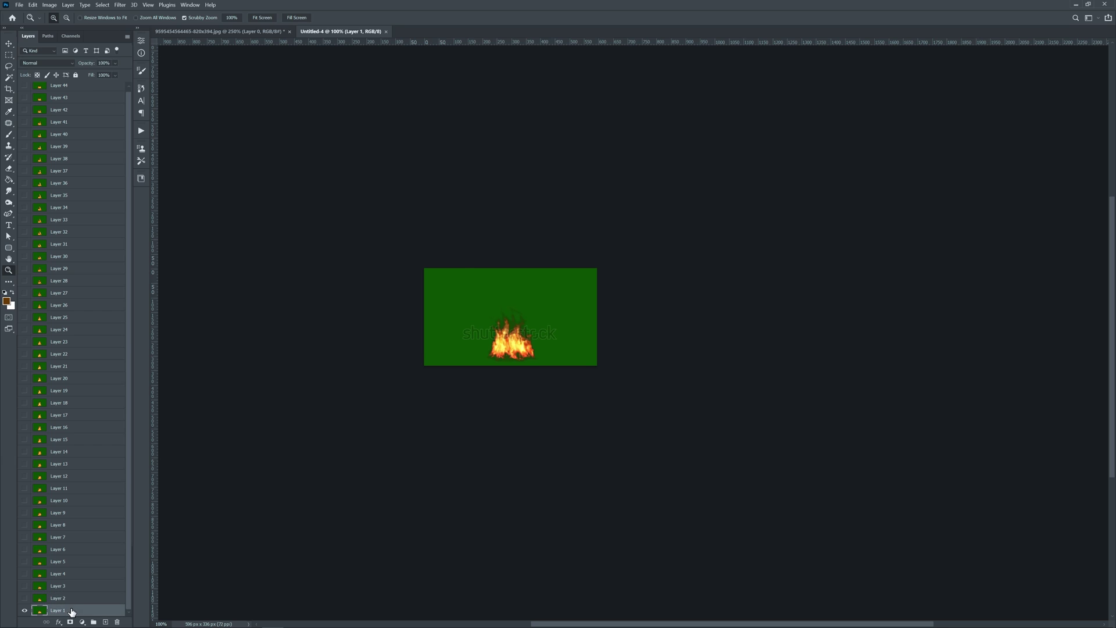
{"action": "key", "text": "ctrl+v"}
{"action": "scroll", "coordinate": [87, 574], "scroll_direction": "down", "scroll_amount": 1}
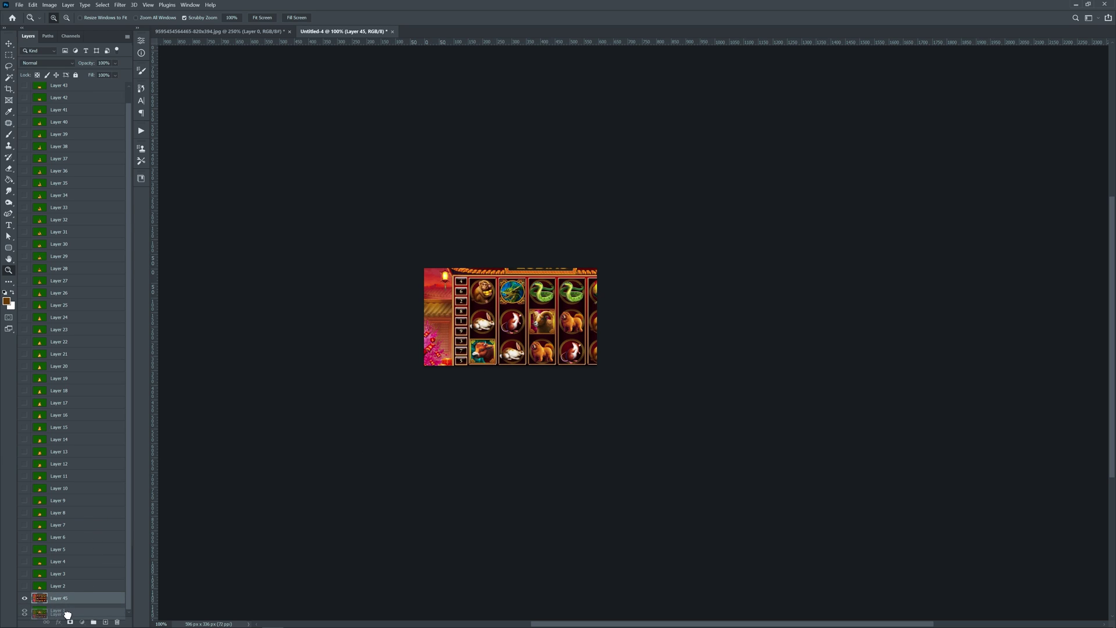
{"action": "left_click_drag", "start_coordinate": [68, 614], "coordinate": [77, 612]}
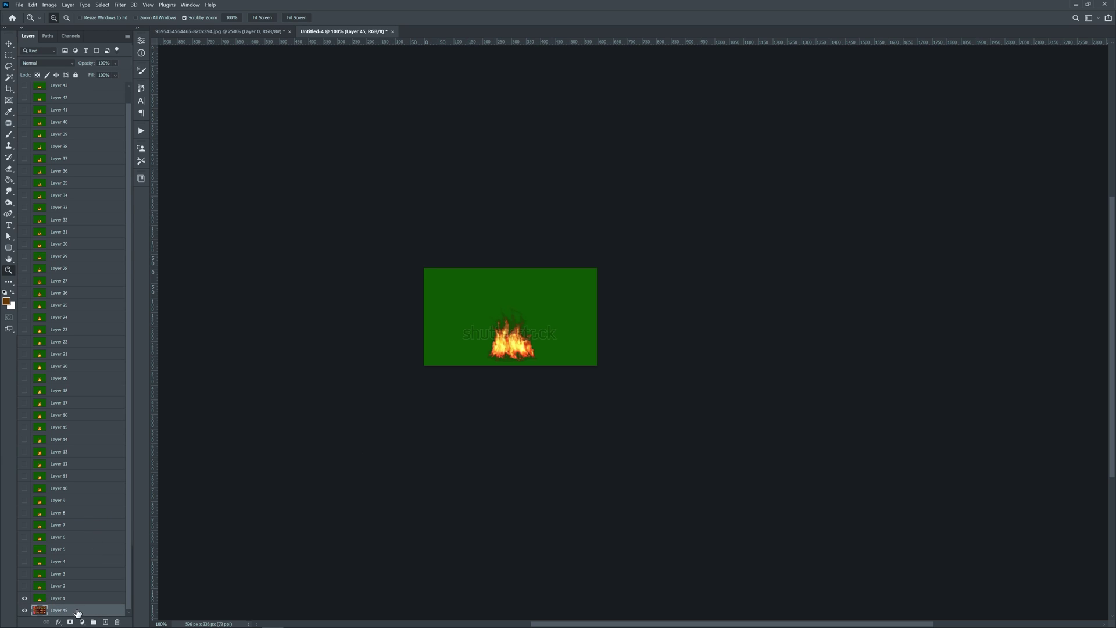
{"action": "left_click", "coordinate": [24, 599]}
{"action": "left_click", "coordinate": [24, 599]}
Start recording into the fire_removal action with the top fire frame, Layer 44, active.
{"action": "scroll", "coordinate": [85, 135], "scroll_direction": "up", "scroll_amount": 1}
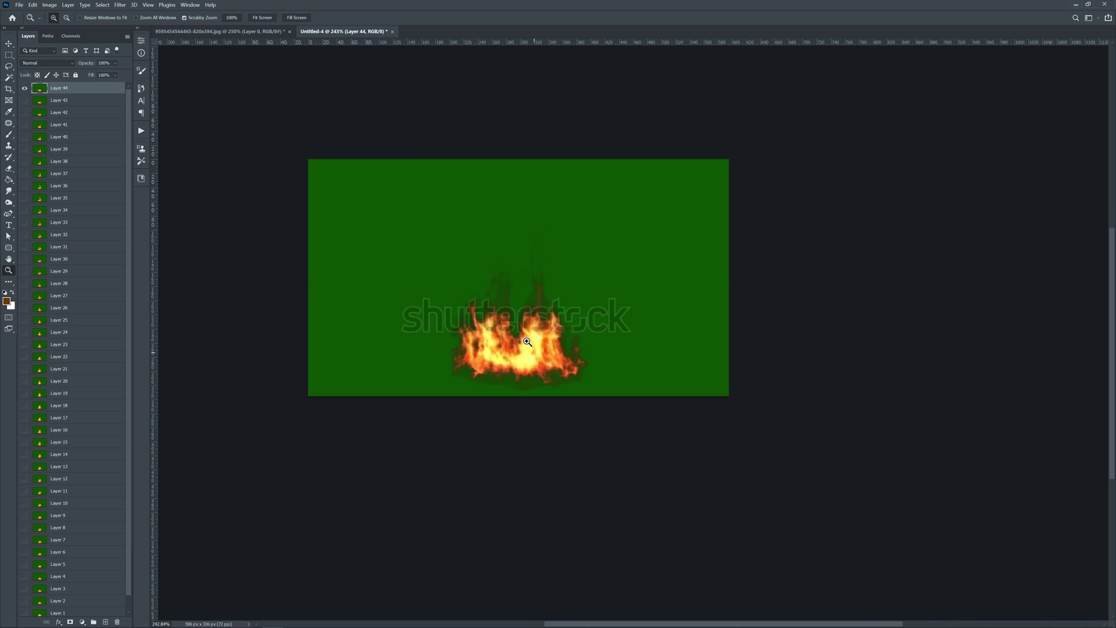
{"action": "key", "text": "v"}
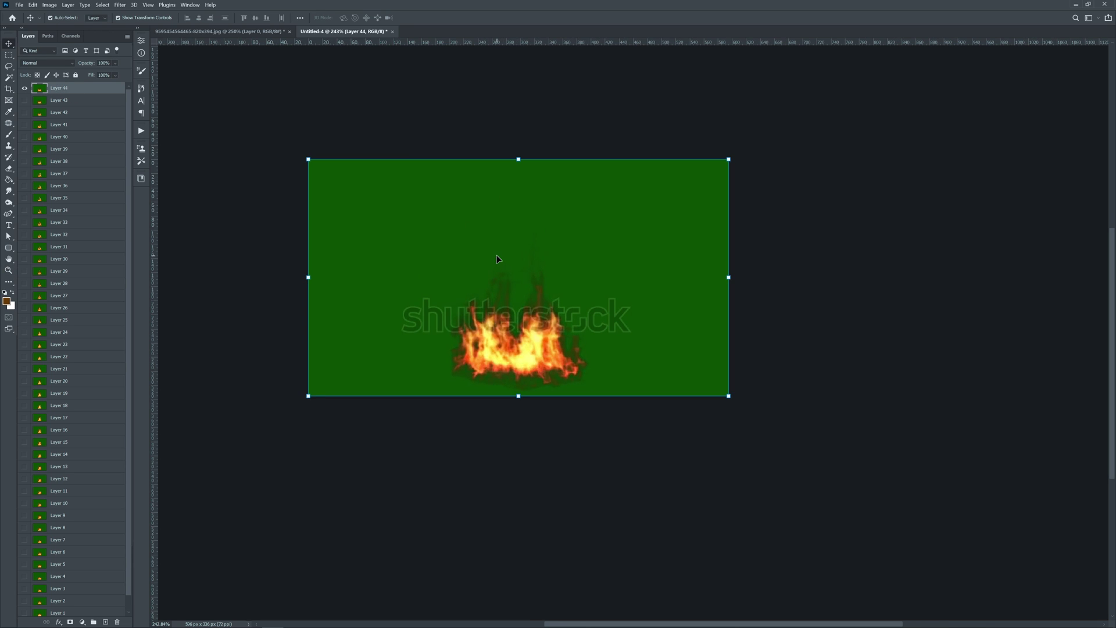
{"action": "left_click", "coordinate": [140, 131]}
{"action": "left_click", "coordinate": [186, 305]}
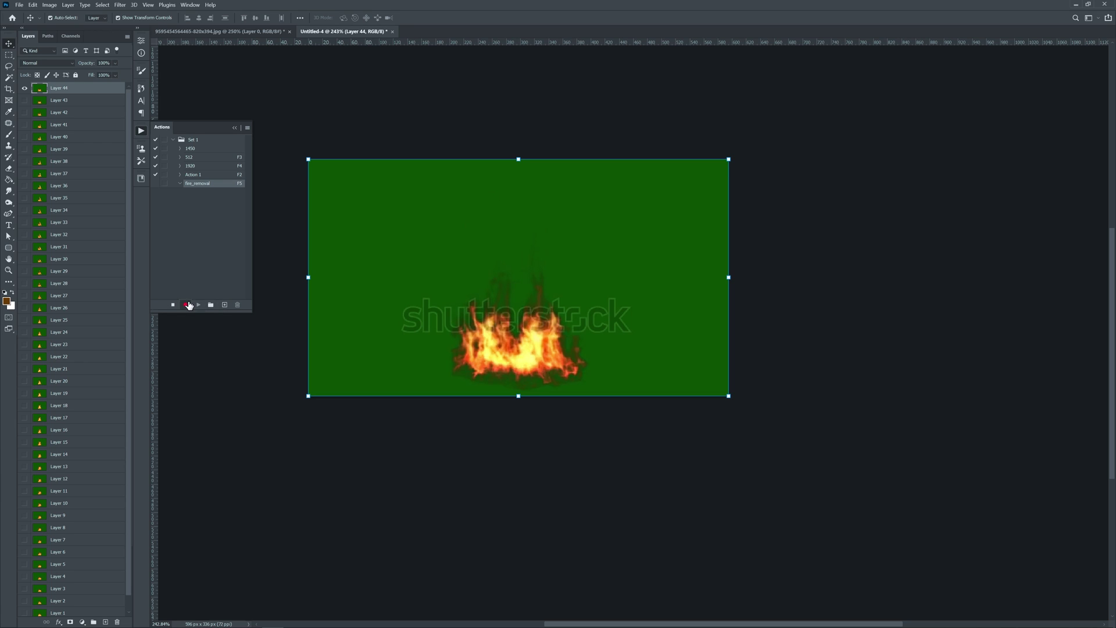
Select Layer 44's green background with Color Range, sampling the green at a fuzziness of 70.
{"action": "left_click", "coordinate": [103, 4]}
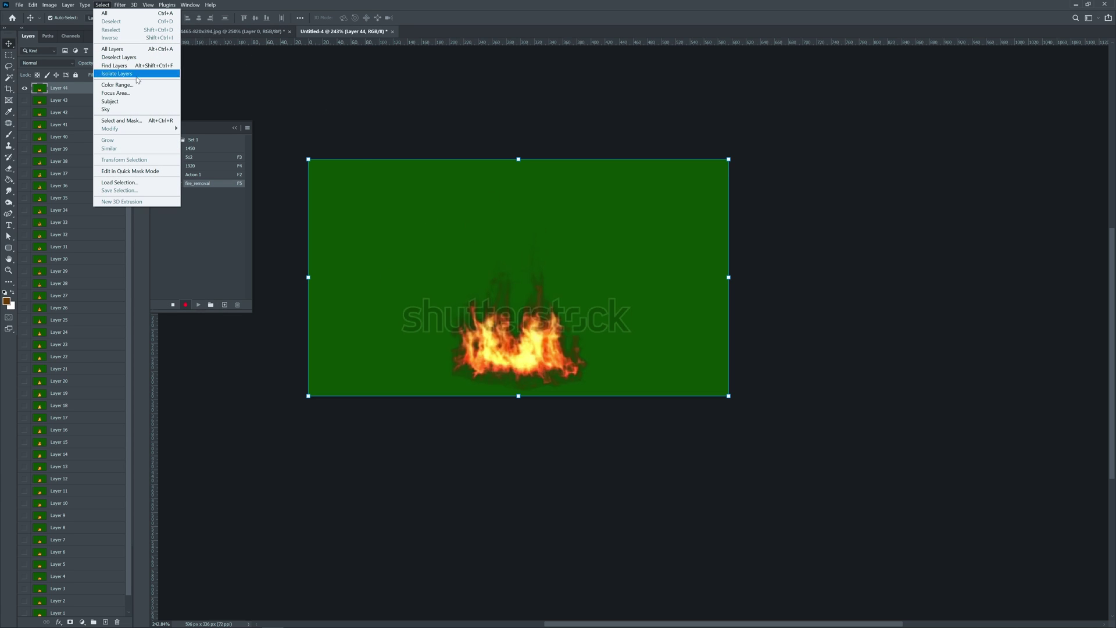
{"action": "left_click", "coordinate": [116, 84]}
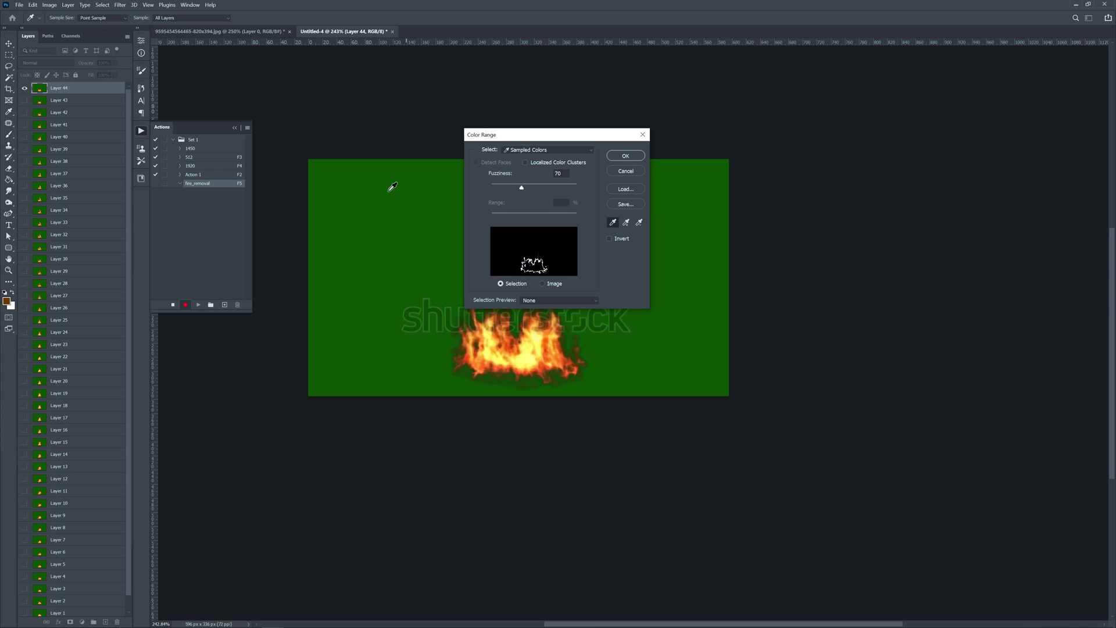
{"action": "left_click", "coordinate": [404, 222]}
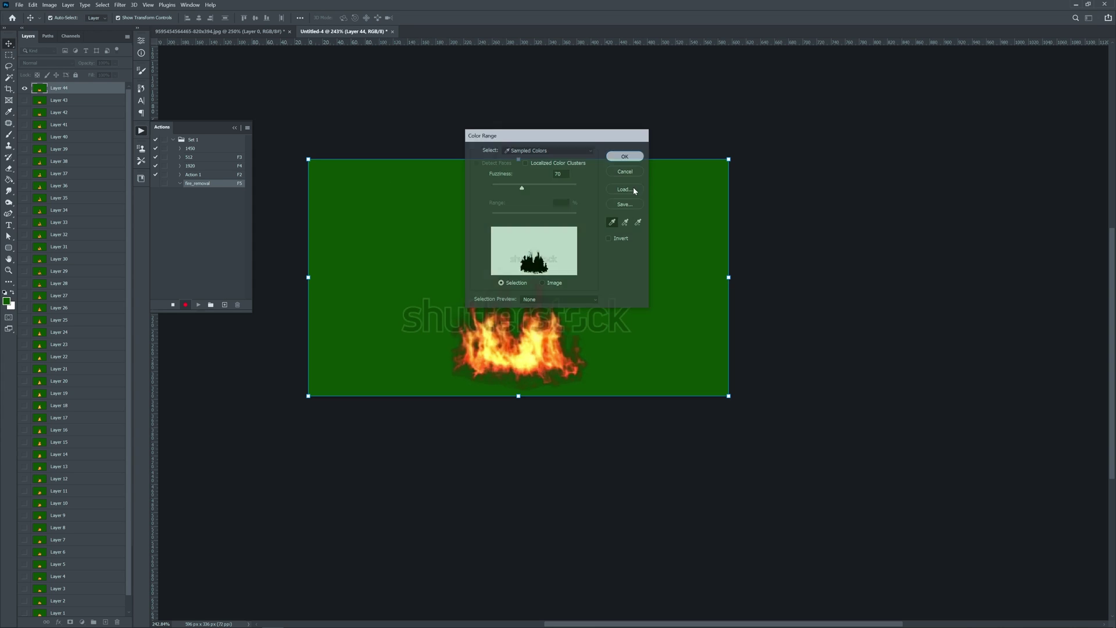
{"action": "left_click", "coordinate": [626, 156]}
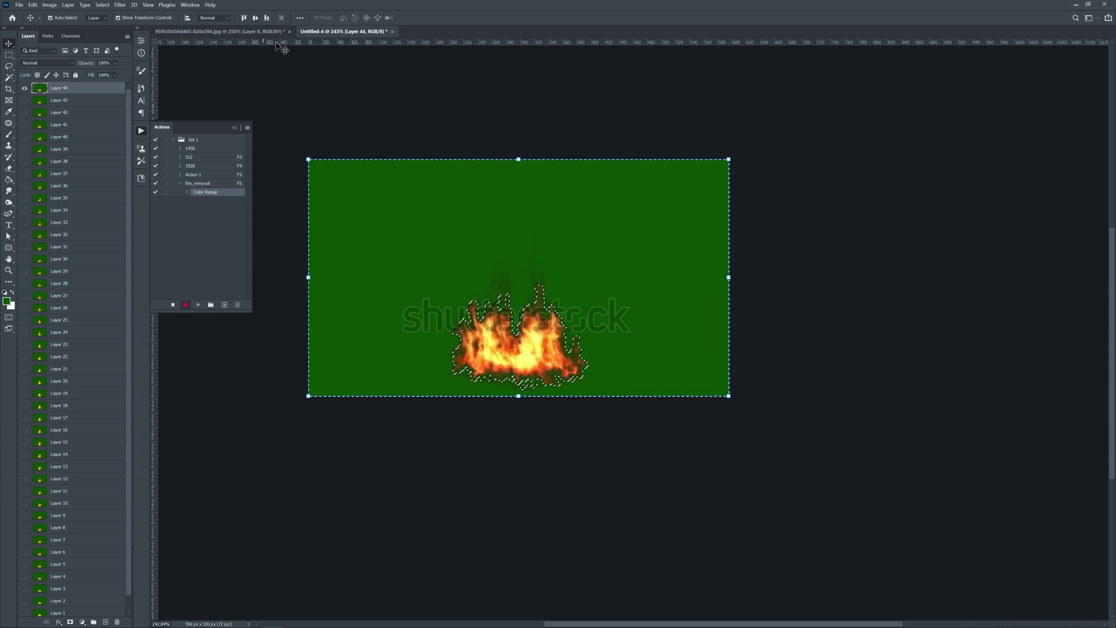
Refine the background selection in Select and Mask with slight smoothing, a 1.3 px feather and the edge shifted +16%.
{"action": "key", "text": "m"}
{"action": "left_click", "coordinate": [348, 18]}
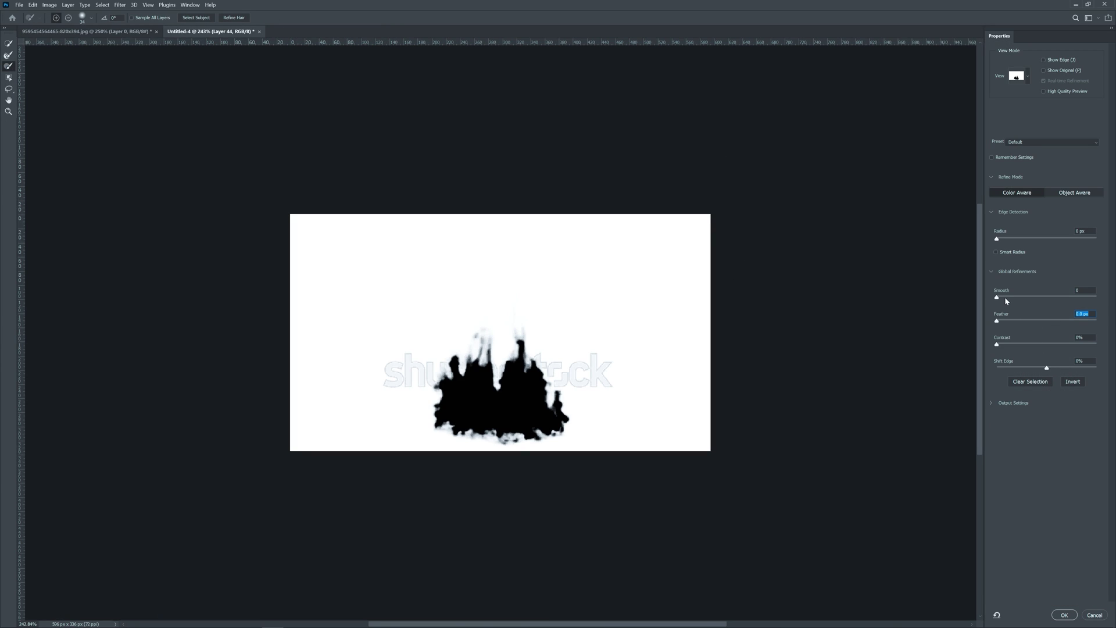
{"action": "left_click_drag", "start_coordinate": [999, 299], "coordinate": [1007, 298]}
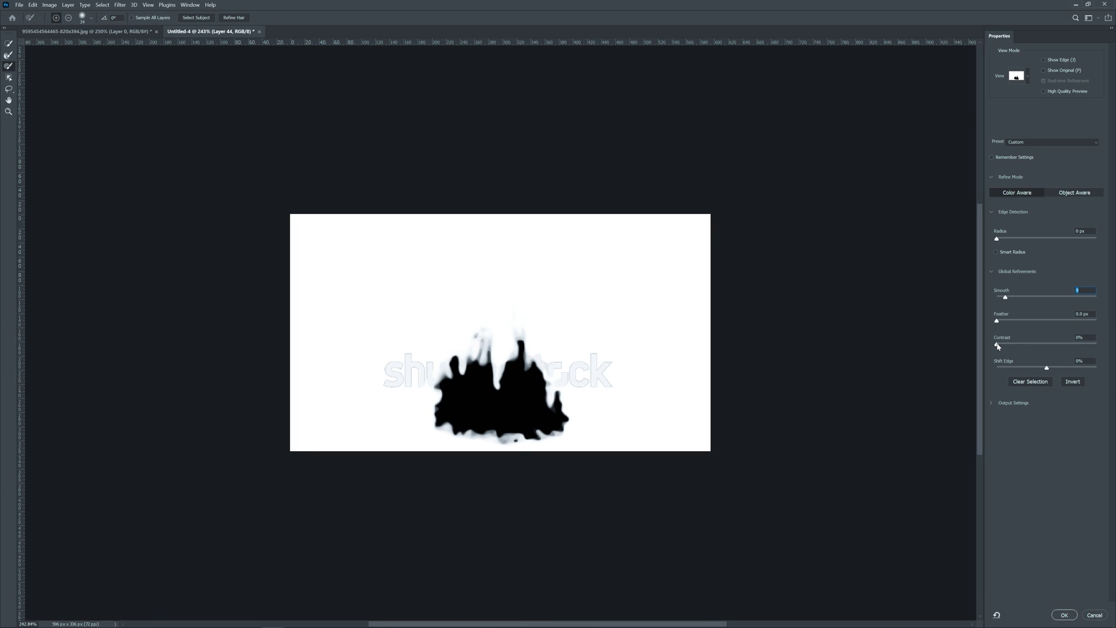
{"action": "left_click_drag", "start_coordinate": [1006, 345], "coordinate": [1054, 369]}
{"action": "type", "text": "0"}
{"action": "key", "text": "Return"}
{"action": "left_click_drag", "start_coordinate": [997, 321], "coordinate": [1005, 323]}
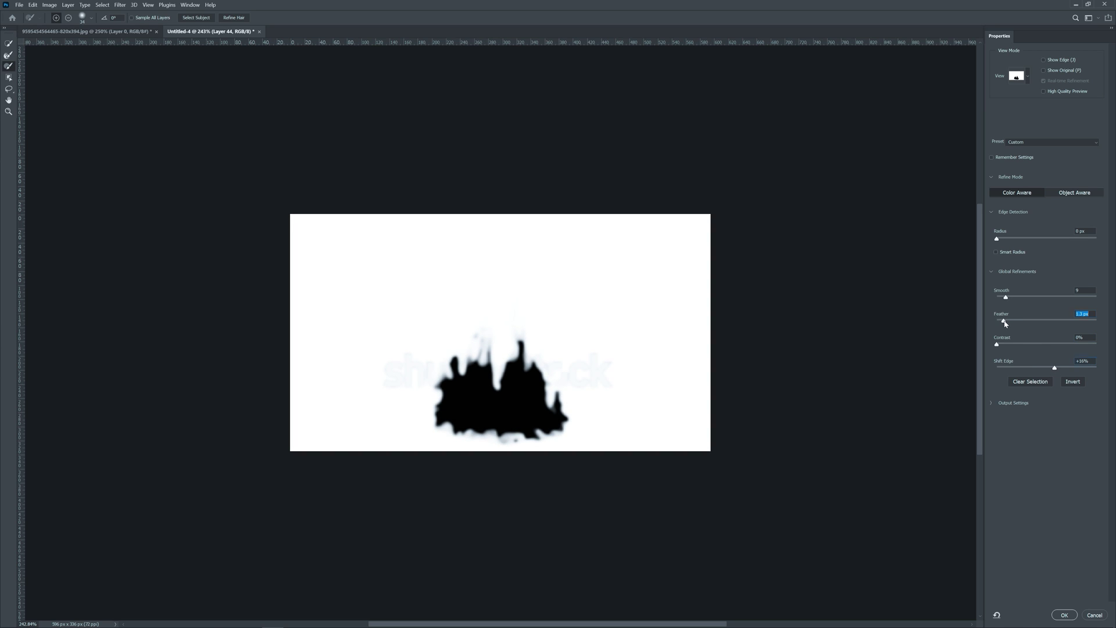
{"action": "left_click", "coordinate": [1064, 615]}
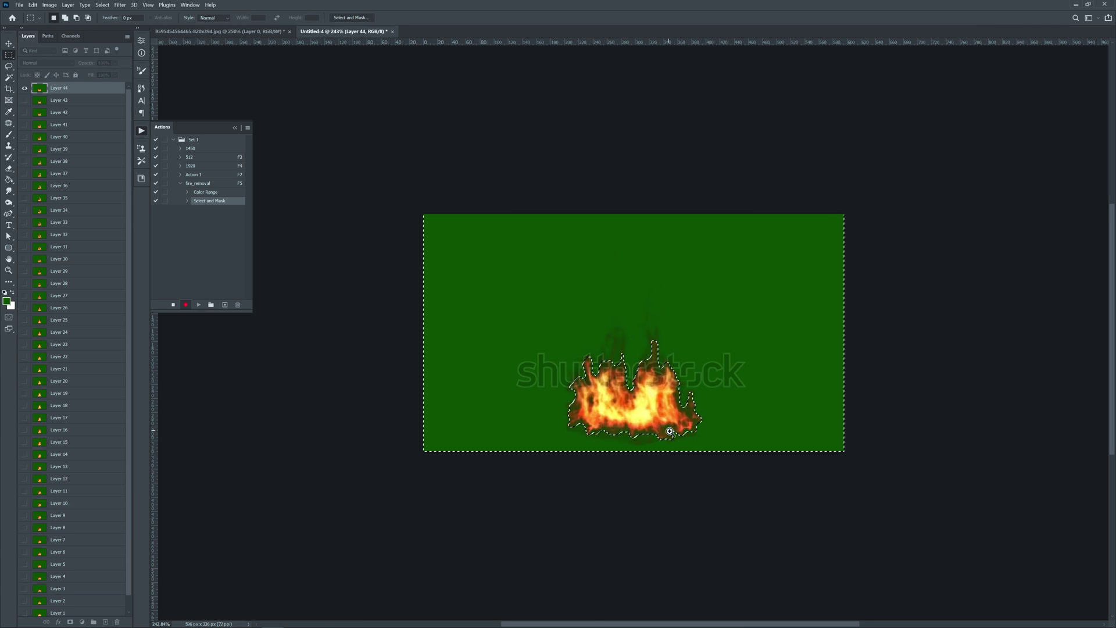
Delete the selected green background from Layer 44 and deselect.
{"action": "left_click_drag", "start_coordinate": [687, 448], "coordinate": [693, 447]}
{"action": "key", "text": "Delete"}
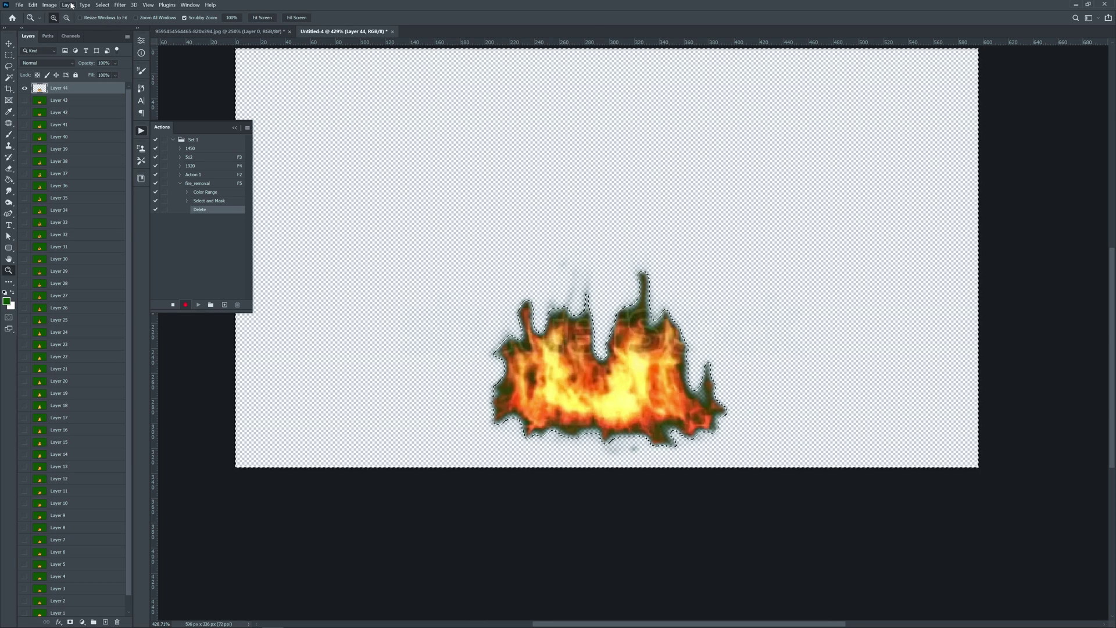
{"action": "key", "text": "ctrl+d"}
{"action": "left_click_drag", "start_coordinate": [580, 356], "coordinate": [590, 355]}
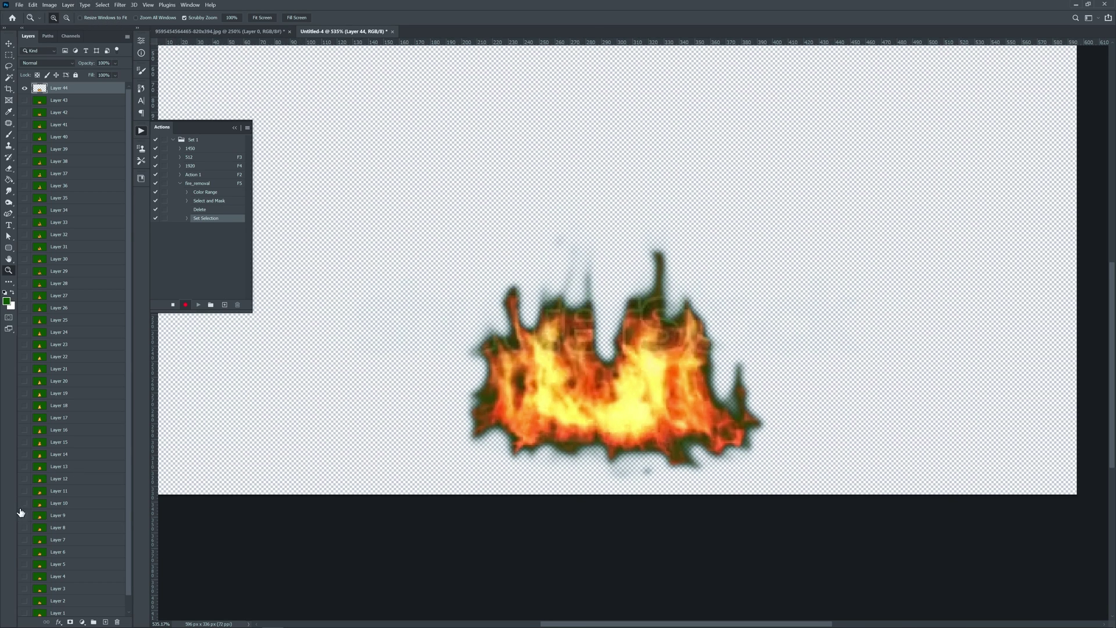
Show and hide the slot machine artwork on Layer 45 to check the extracted flame's edges against it.
{"action": "scroll", "coordinate": [98, 545], "scroll_direction": "down", "scroll_amount": 2}
{"action": "left_click", "coordinate": [24, 610]}
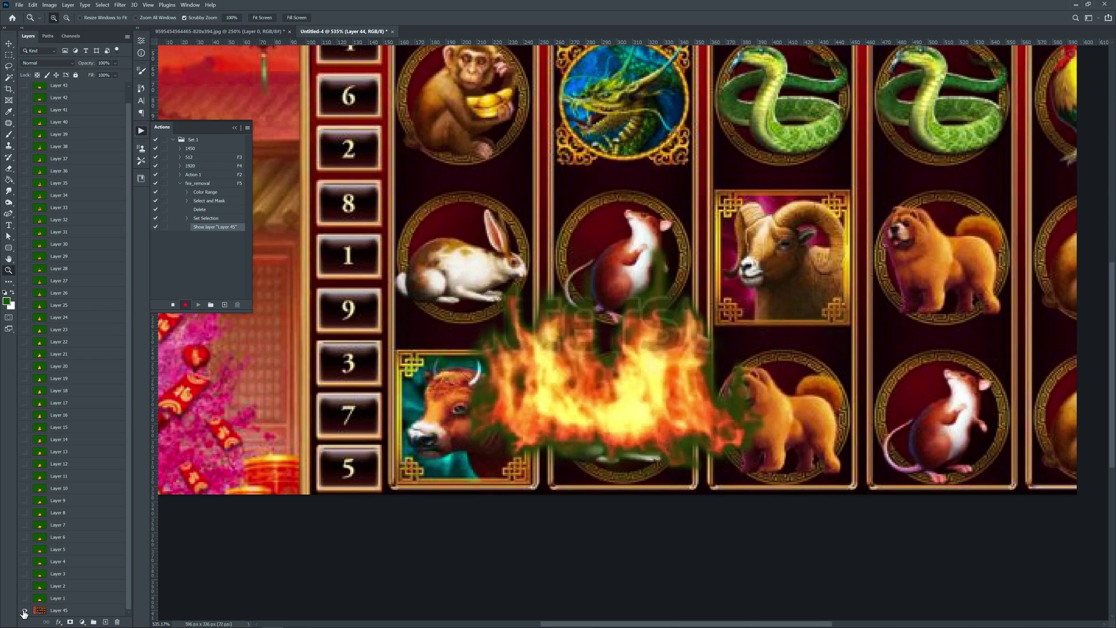
{"action": "left_click", "coordinate": [24, 610]}
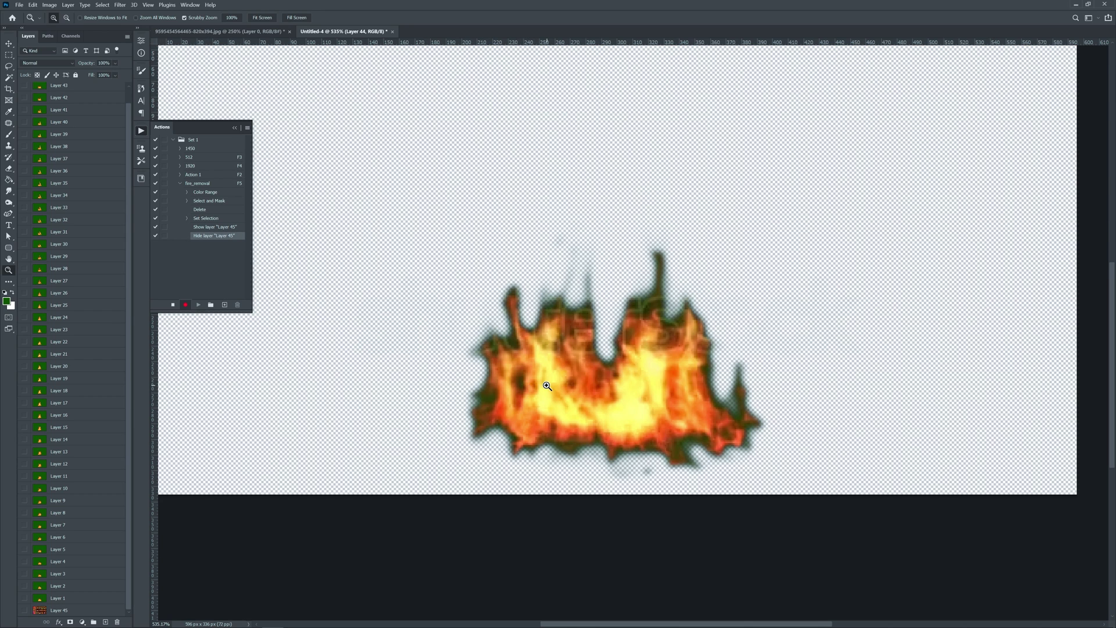
Reduce the green tint on the flame with Hue/Saturation by lowering the Greens hue and slightly raising its saturation.
{"action": "key", "text": "v"}
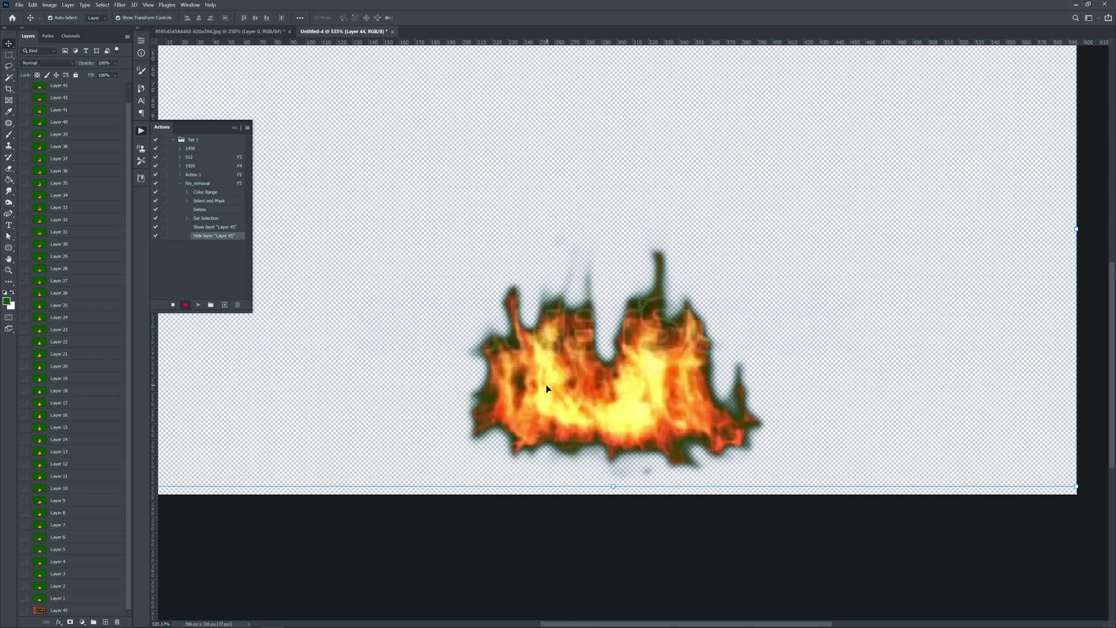
{"action": "key", "text": "ctrl+u"}
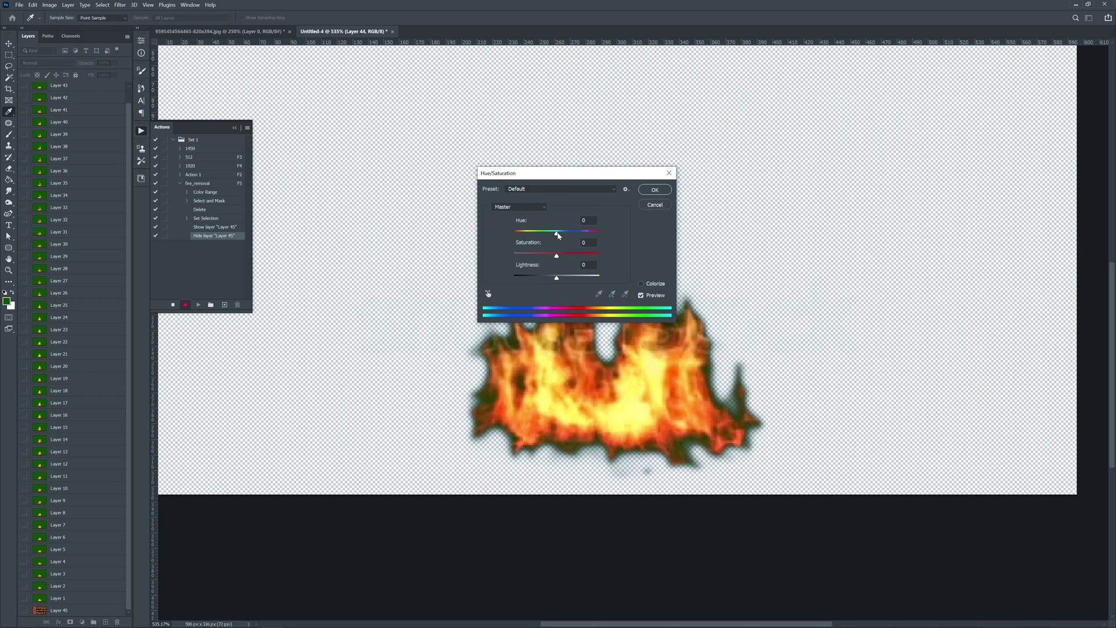
{"action": "left_click_drag", "start_coordinate": [558, 234], "coordinate": [554, 235]}
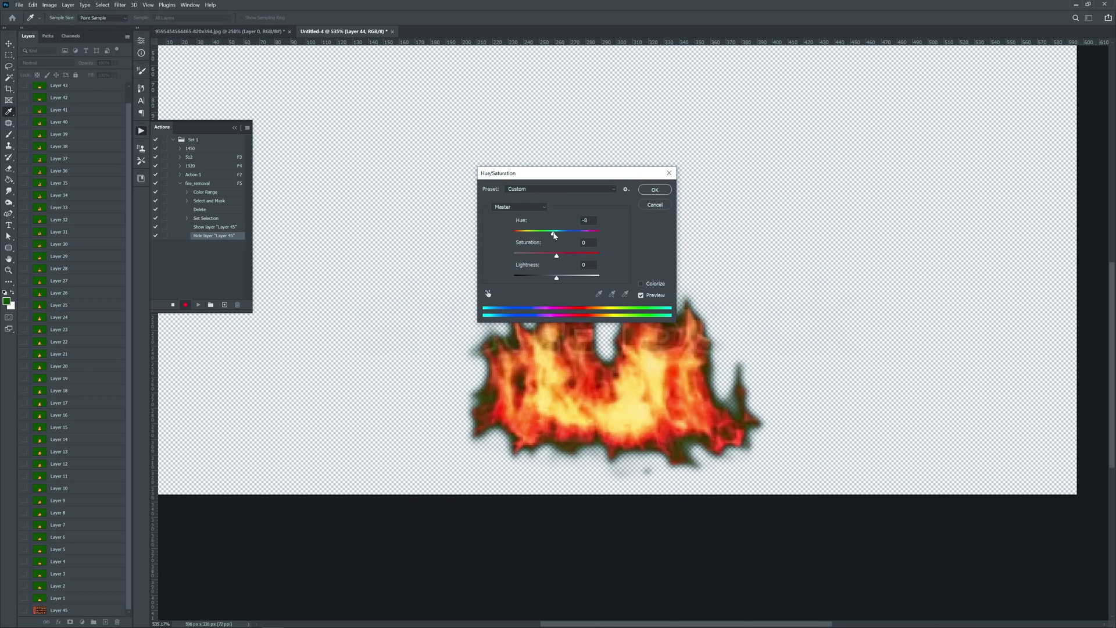
{"action": "left_click", "coordinate": [489, 293]}
{"action": "left_click", "coordinate": [482, 393]}
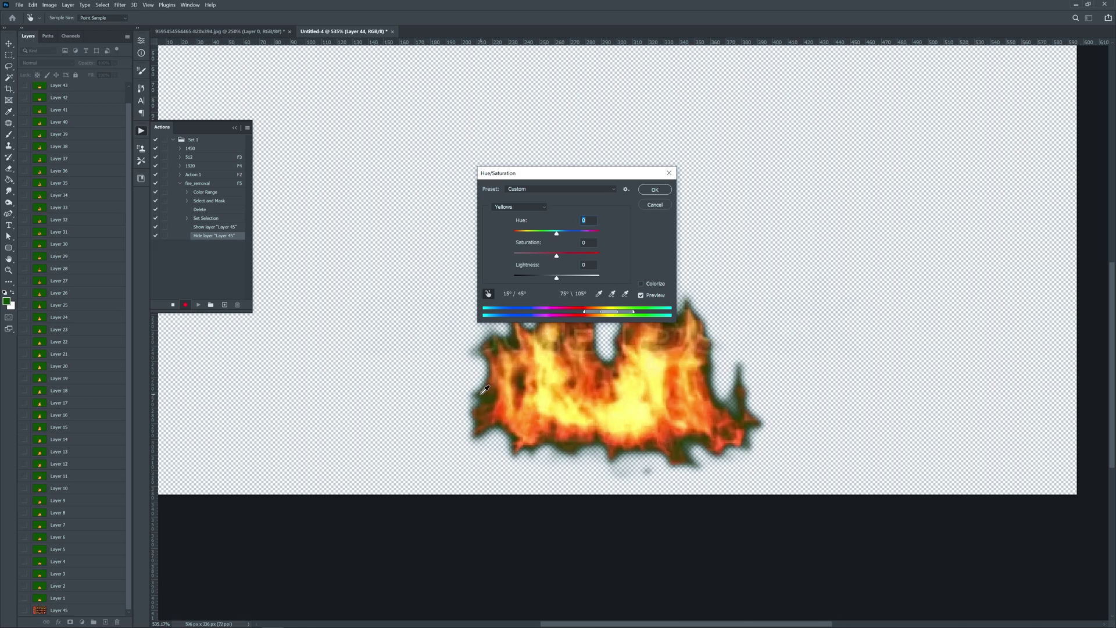
{"action": "left_click_drag", "start_coordinate": [637, 314], "coordinate": [613, 315]}
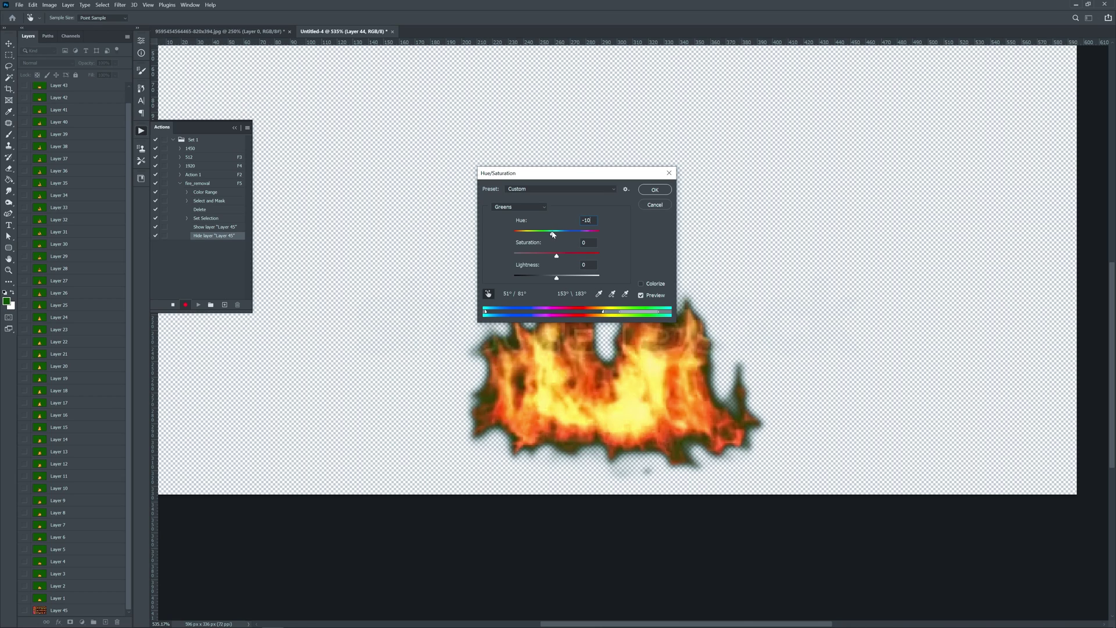
{"action": "left_click_drag", "start_coordinate": [553, 234], "coordinate": [537, 235]}
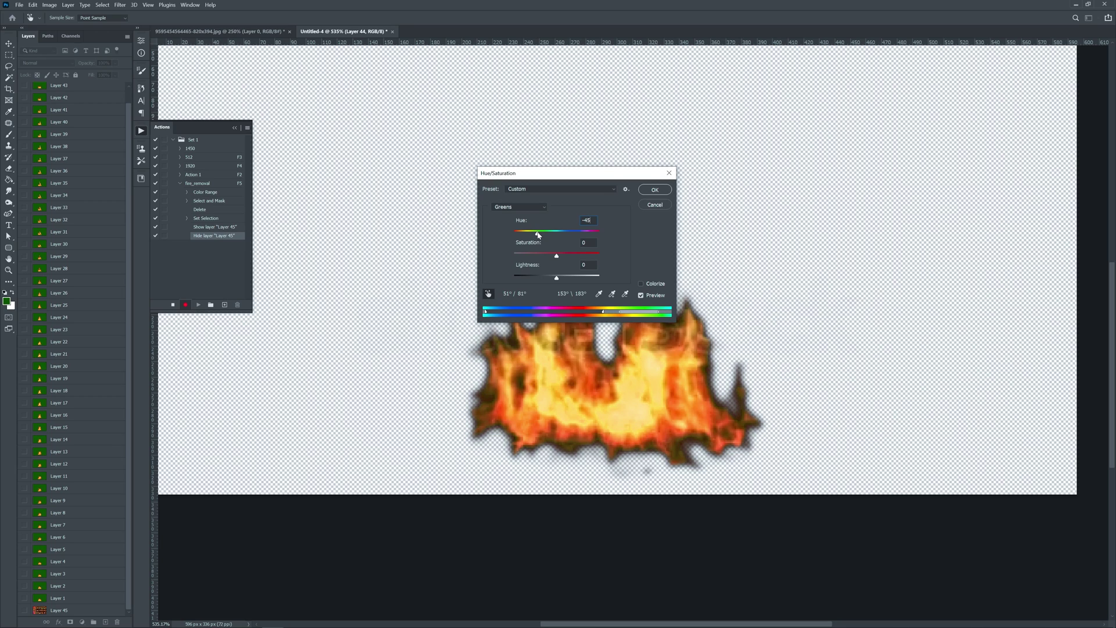
{"action": "left_click_drag", "start_coordinate": [615, 315], "coordinate": [612, 315]}
{"action": "left_click_drag", "start_coordinate": [537, 234], "coordinate": [544, 235]}
{"action": "left_click_drag", "start_coordinate": [665, 316], "coordinate": [665, 317]}
{"action": "left_click_drag", "start_coordinate": [561, 259], "coordinate": [564, 259]}
{"action": "left_click", "coordinate": [655, 190]}
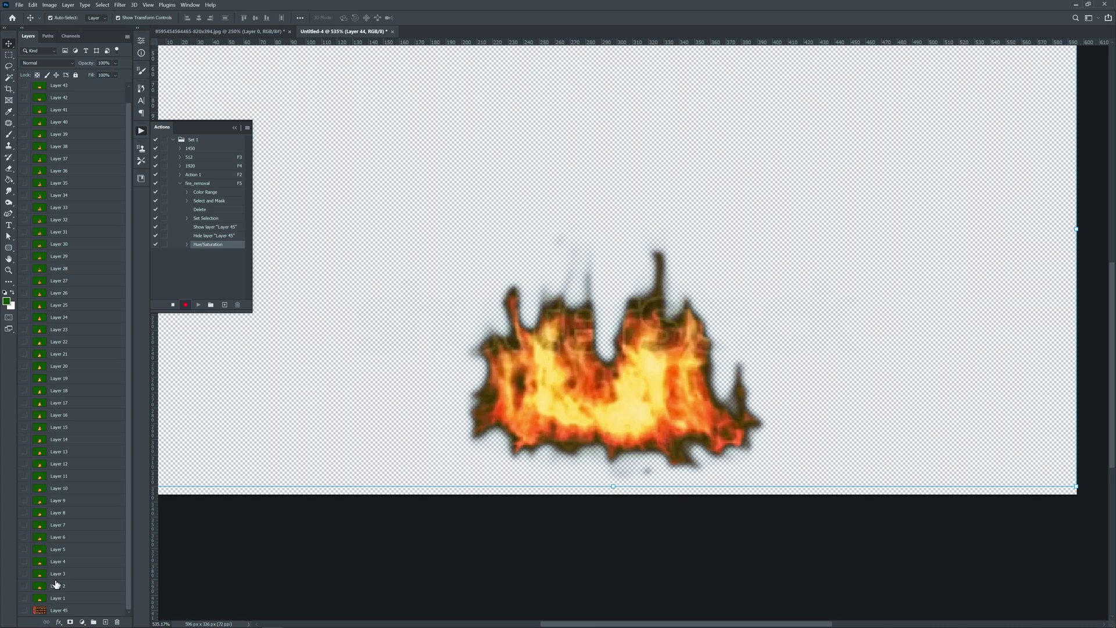
{"action": "left_click", "coordinate": [25, 610]}
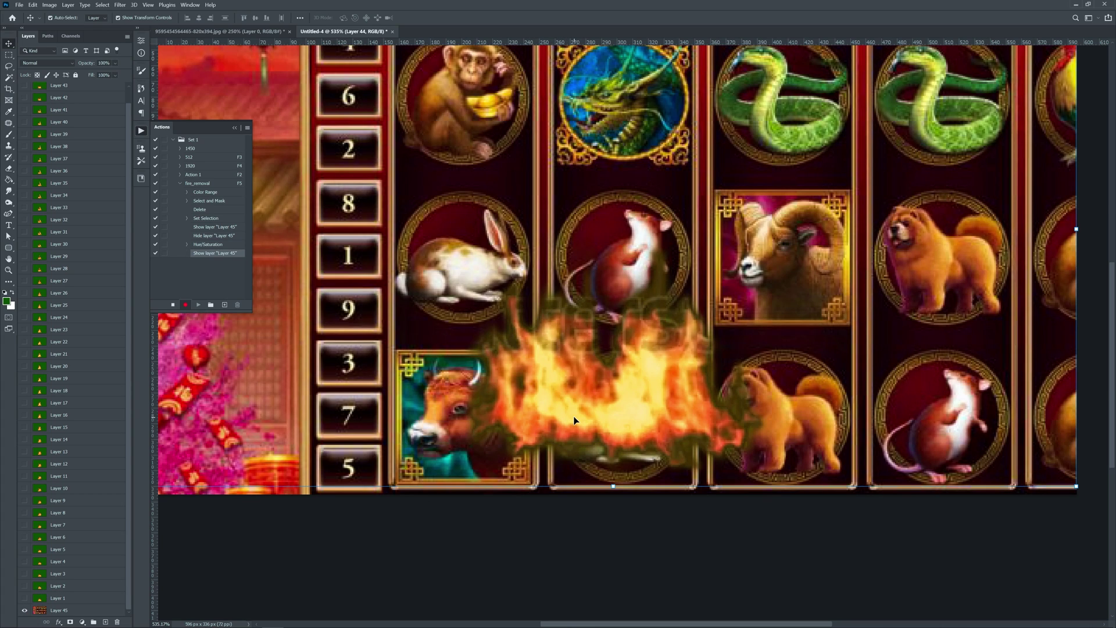
{"action": "left_click", "coordinate": [102, 5]}
{"action": "left_click", "coordinate": [119, 86]}
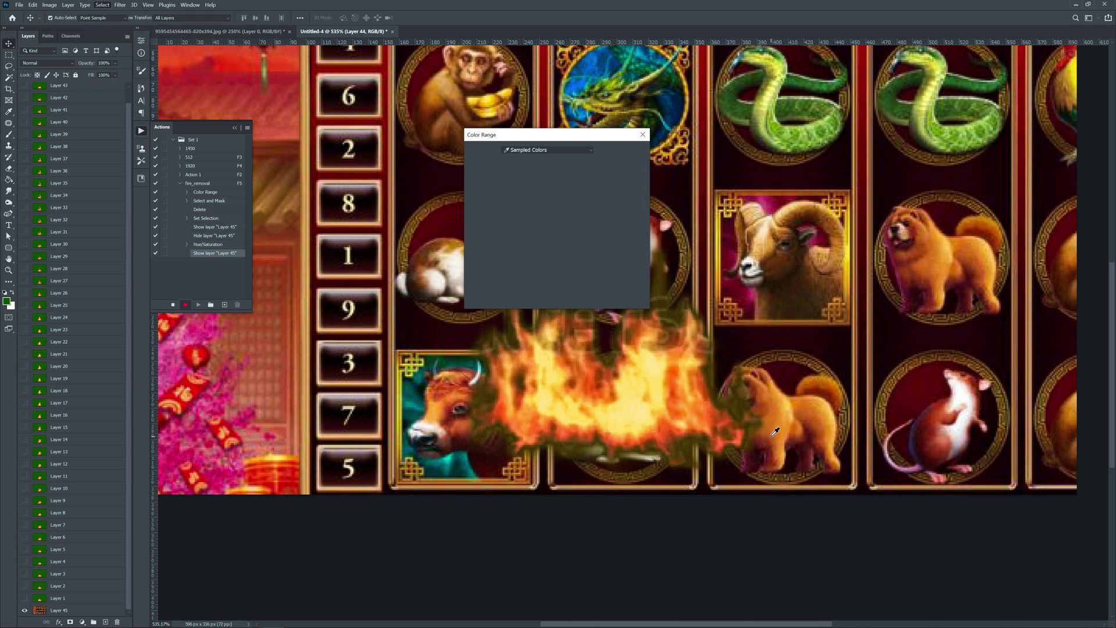
{"action": "left_click", "coordinate": [739, 403]}
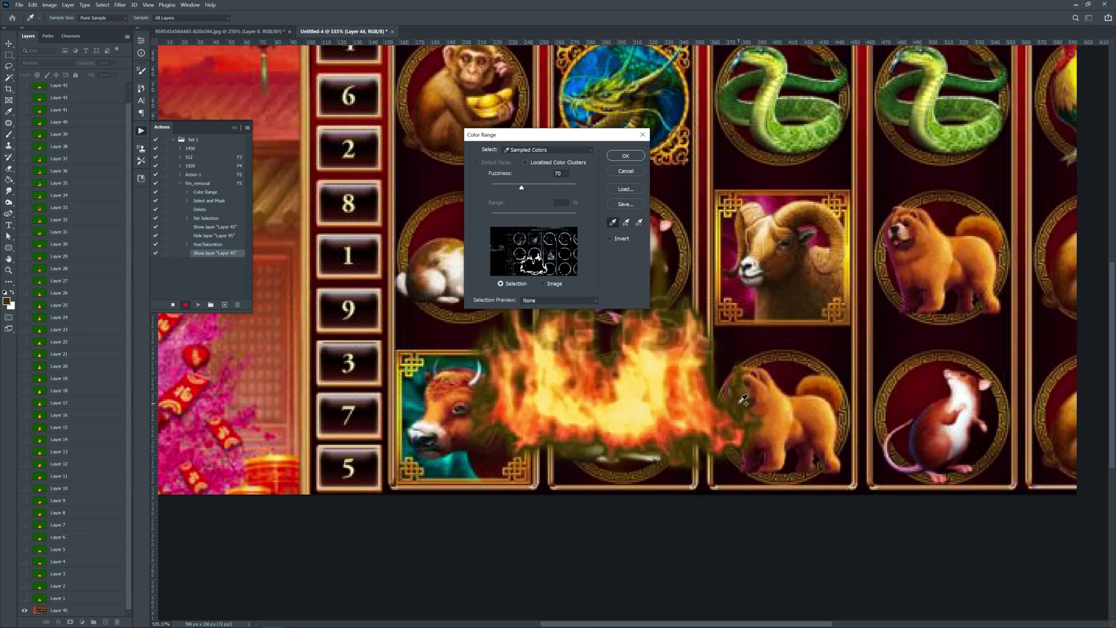
{"action": "left_click", "coordinate": [742, 399]}
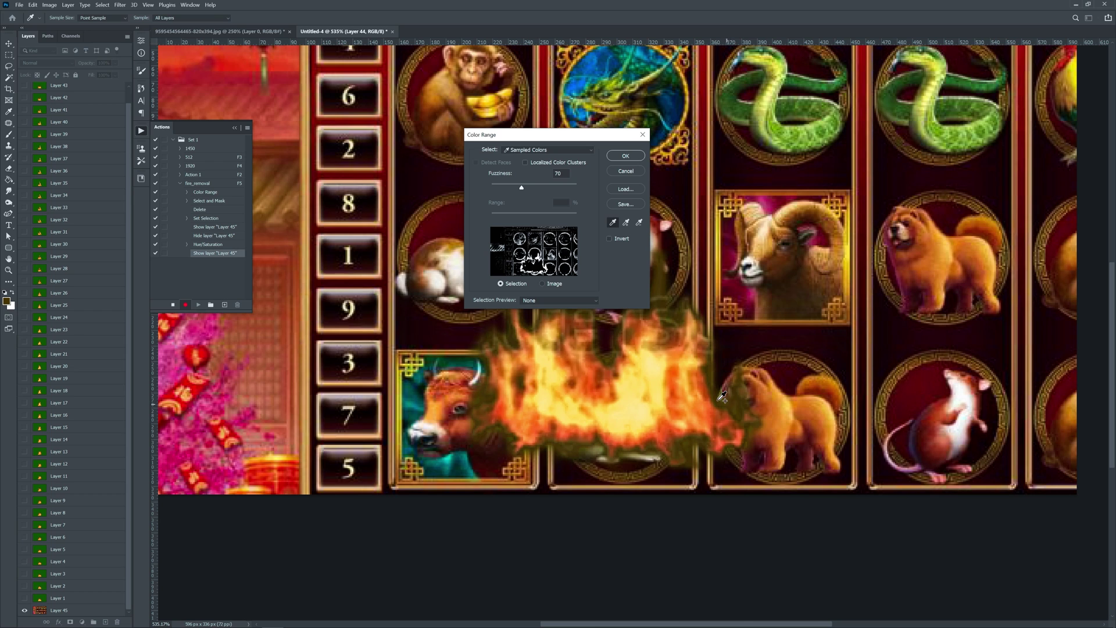
{"action": "left_click", "coordinate": [626, 171]}
{"action": "left_click", "coordinate": [24, 609]}
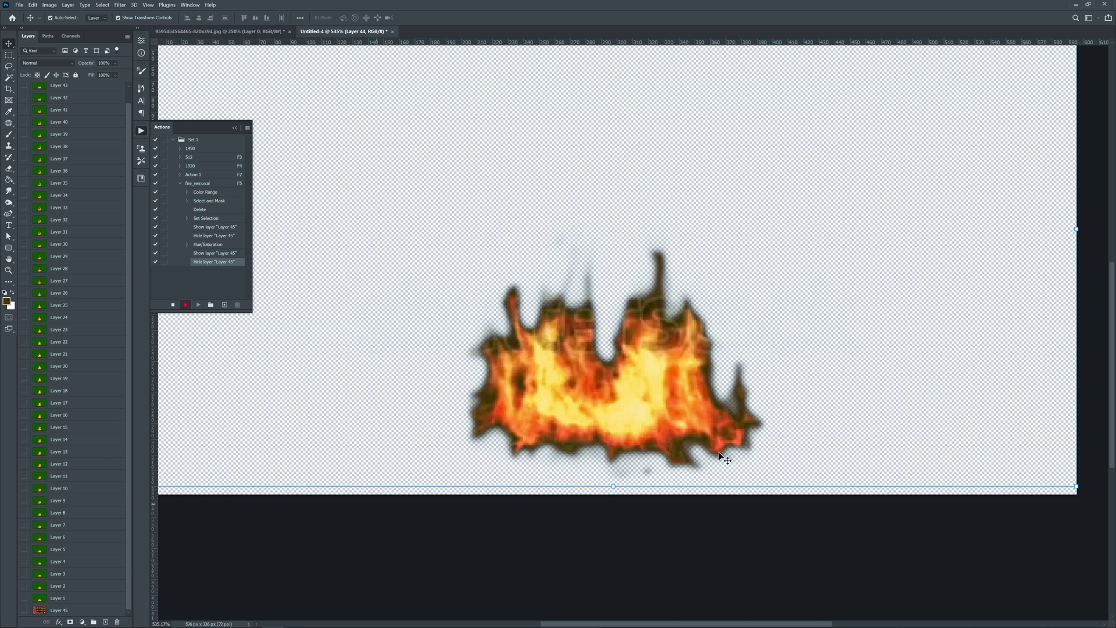
{"action": "key", "text": "ctrl+u"}
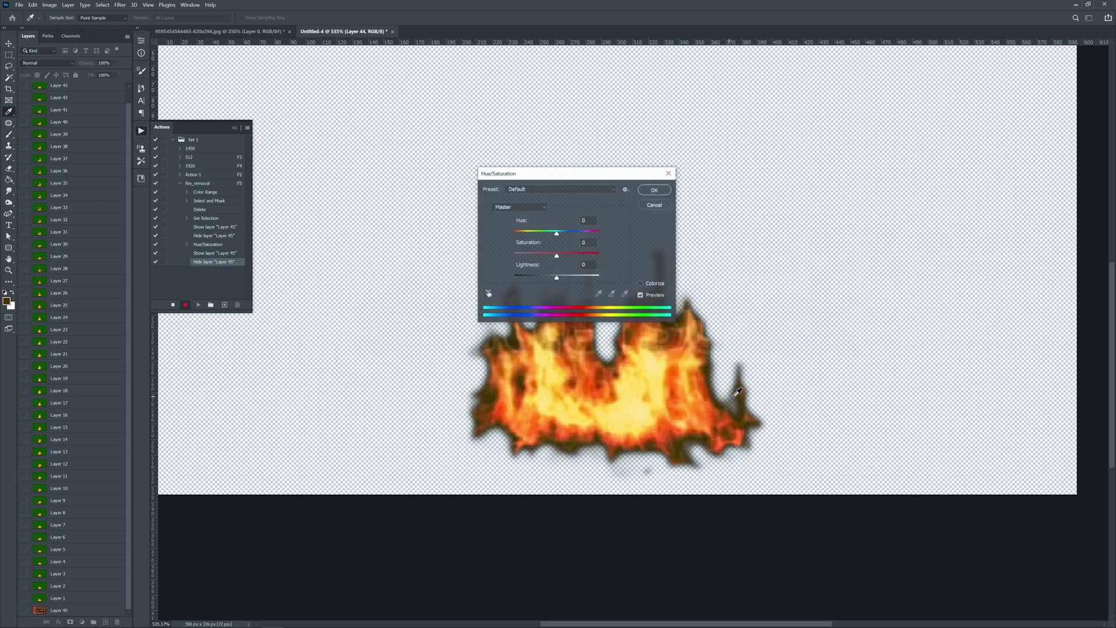
{"action": "left_click", "coordinate": [721, 402], "text": "shift"}
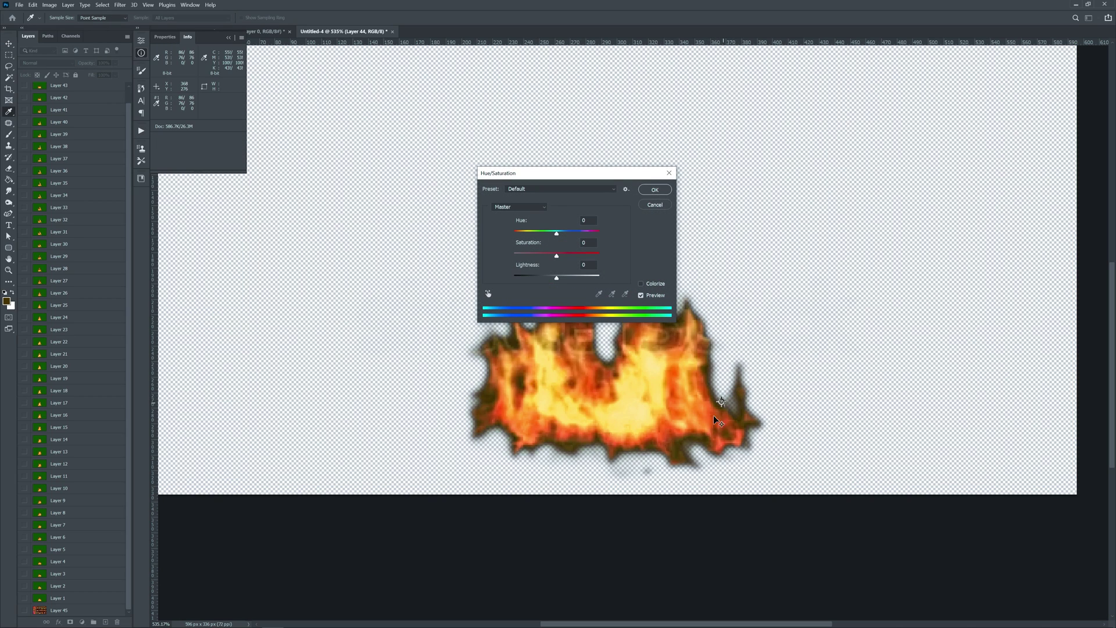
{"action": "left_click", "coordinate": [655, 205]}
{"action": "key", "text": "v"}
Select the flame's dark olive fringe with Color Range at a fuzziness of 70, sampling the colour at its edges.
{"action": "left_click", "coordinate": [102, 5]}
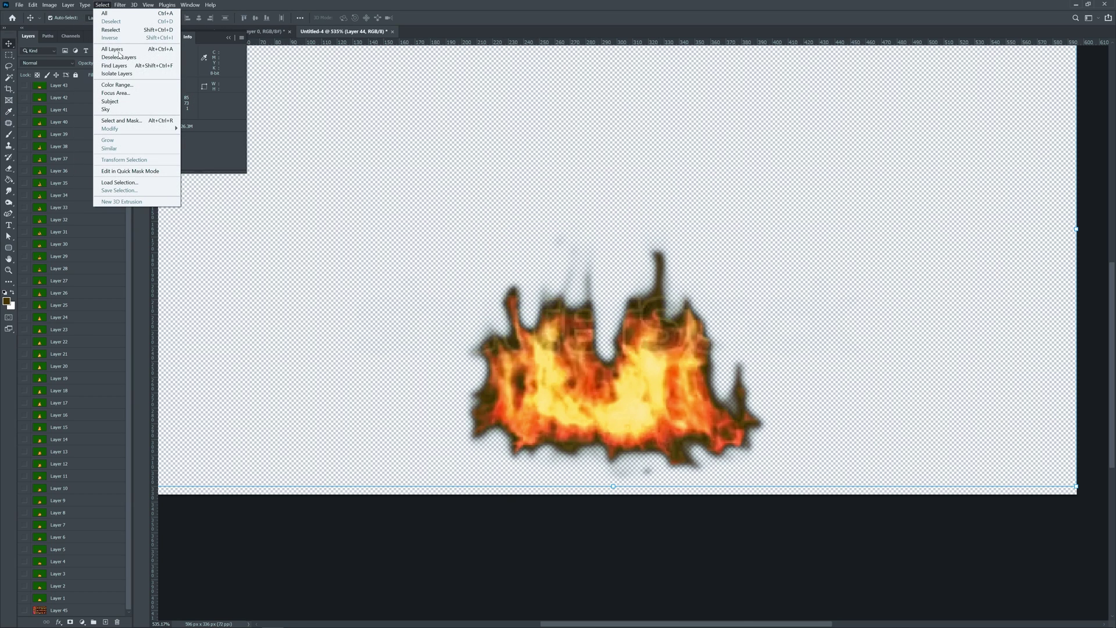
{"action": "left_click", "coordinate": [120, 87]}
{"action": "left_click", "coordinate": [697, 439]}
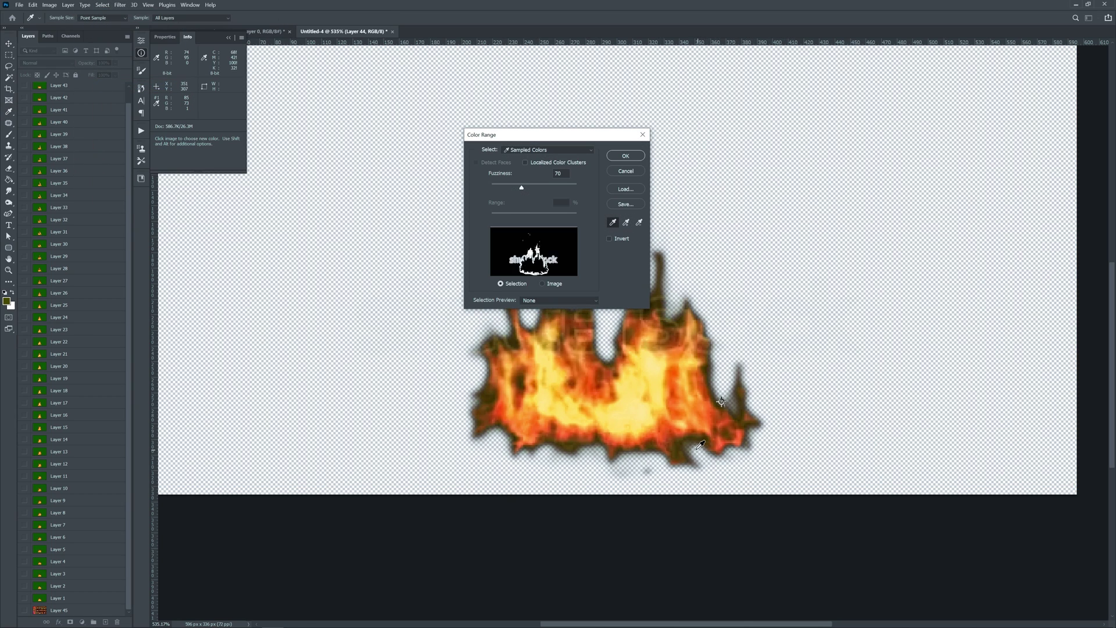
{"action": "left_click", "coordinate": [739, 415], "text": "shift"}
{"action": "left_click", "coordinate": [738, 372], "text": "shift"}
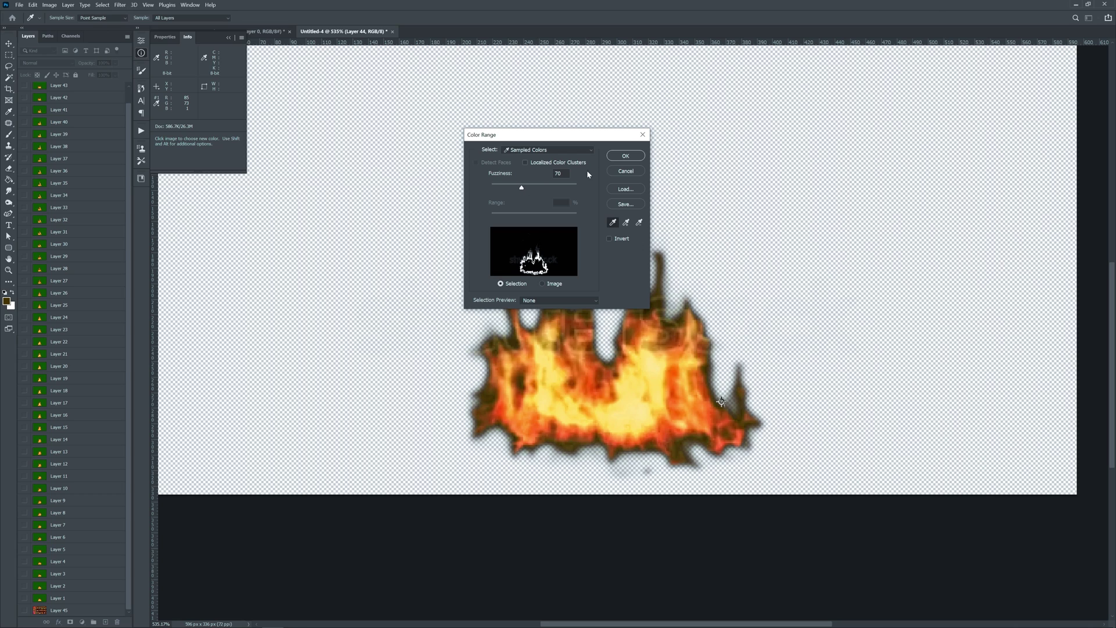
{"action": "left_click", "coordinate": [625, 155]}
Shift the selected fringe's hue by -12 with Hue/Saturation.
{"action": "key", "text": "ctrl+u"}
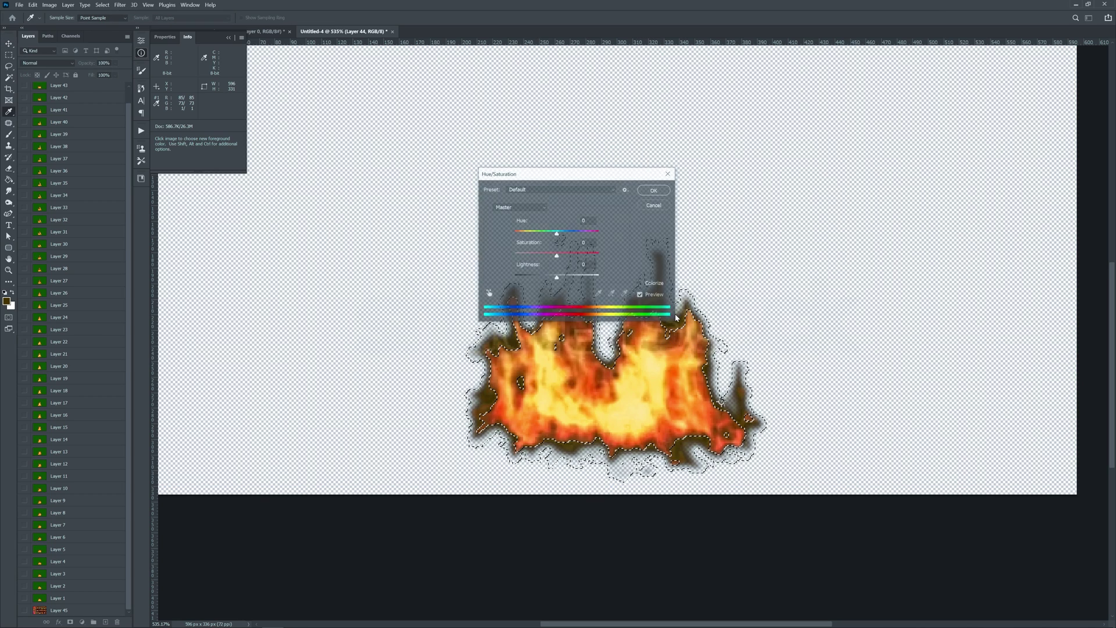
{"action": "left_click_drag", "start_coordinate": [558, 233], "coordinate": [552, 234]}
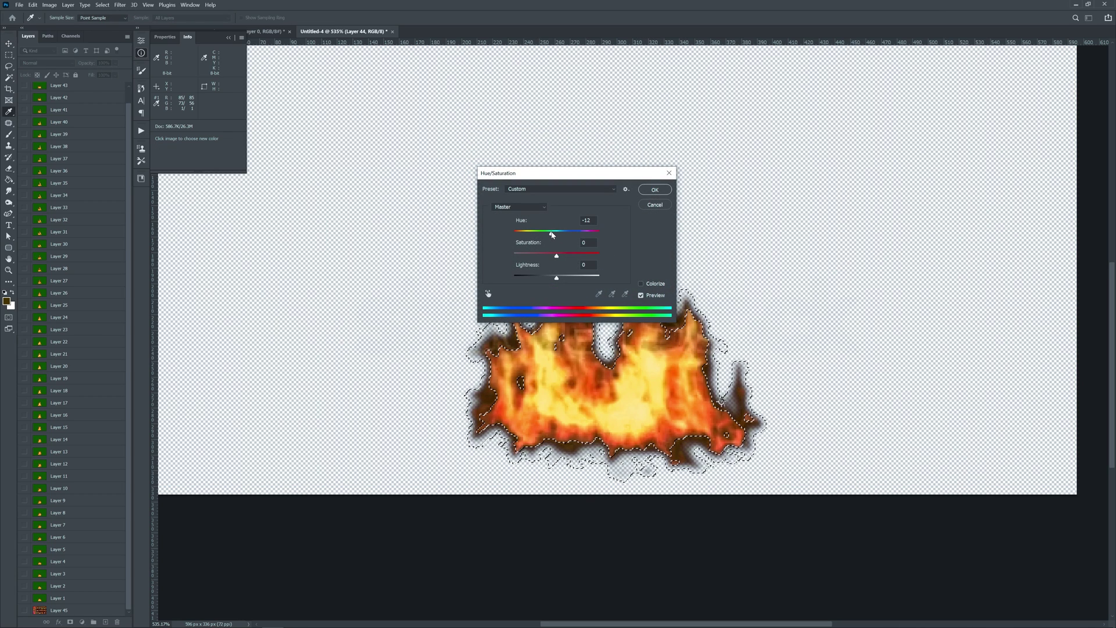
{"action": "left_click", "coordinate": [655, 189]}
{"action": "key", "text": "v"}
With the Layer 45 artwork shown, shift the fringe's hue by another -10, deselect and return to the recorded action.
{"action": "left_click", "coordinate": [25, 610]}
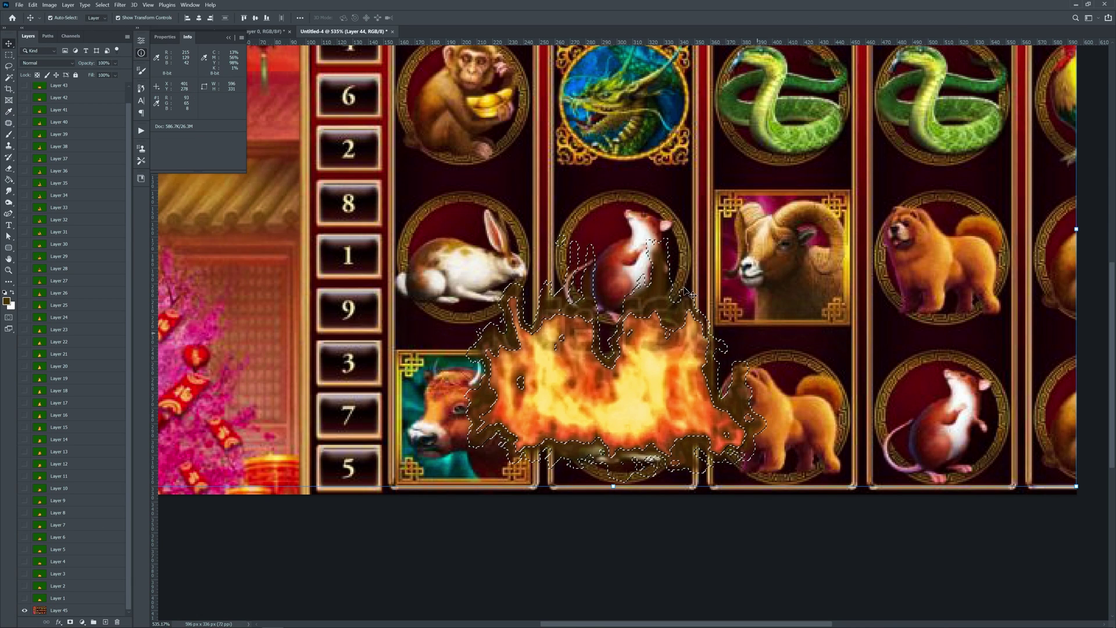
{"action": "key", "text": "ctrl+u"}
{"action": "left_click_drag", "start_coordinate": [557, 232], "coordinate": [553, 234]}
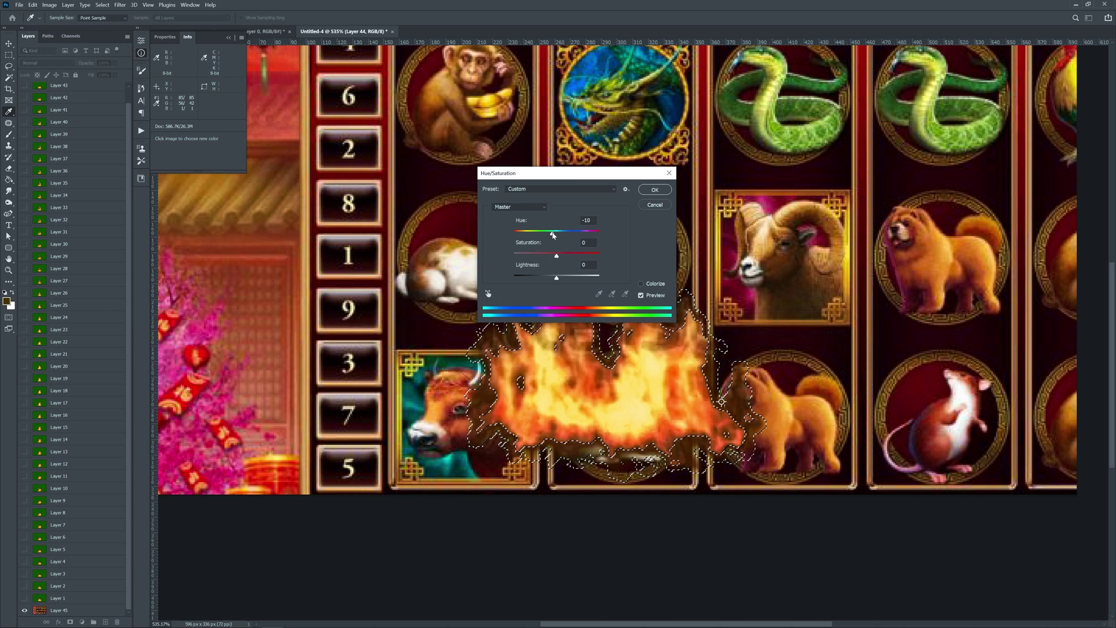
{"action": "left_click", "coordinate": [655, 191]}
{"action": "key", "text": "ctrl+d"}
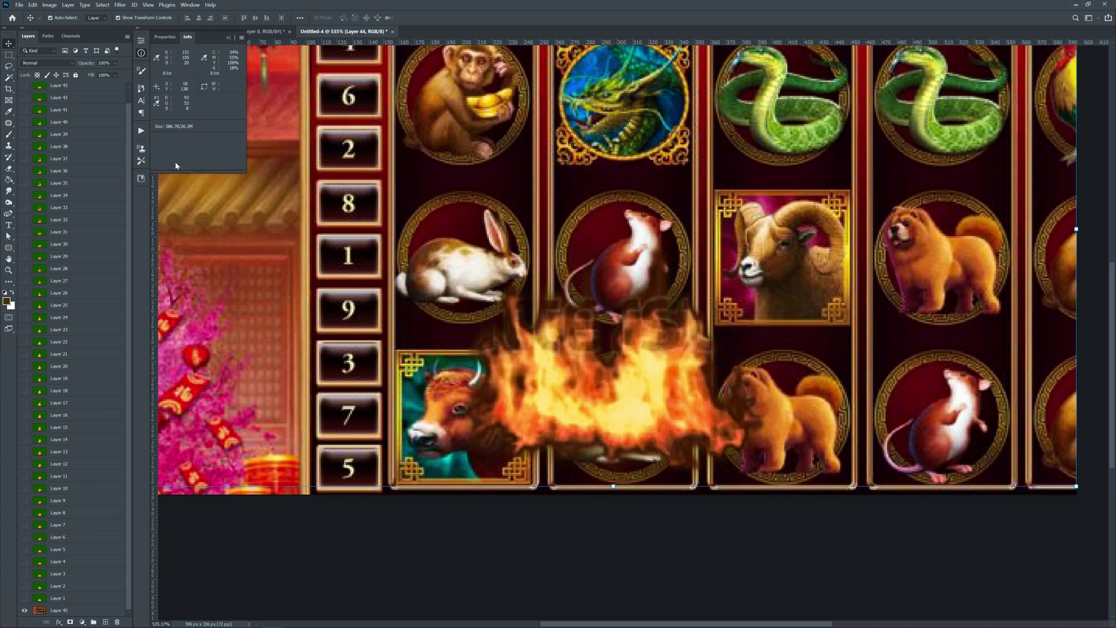
{"action": "left_click", "coordinate": [141, 131]}
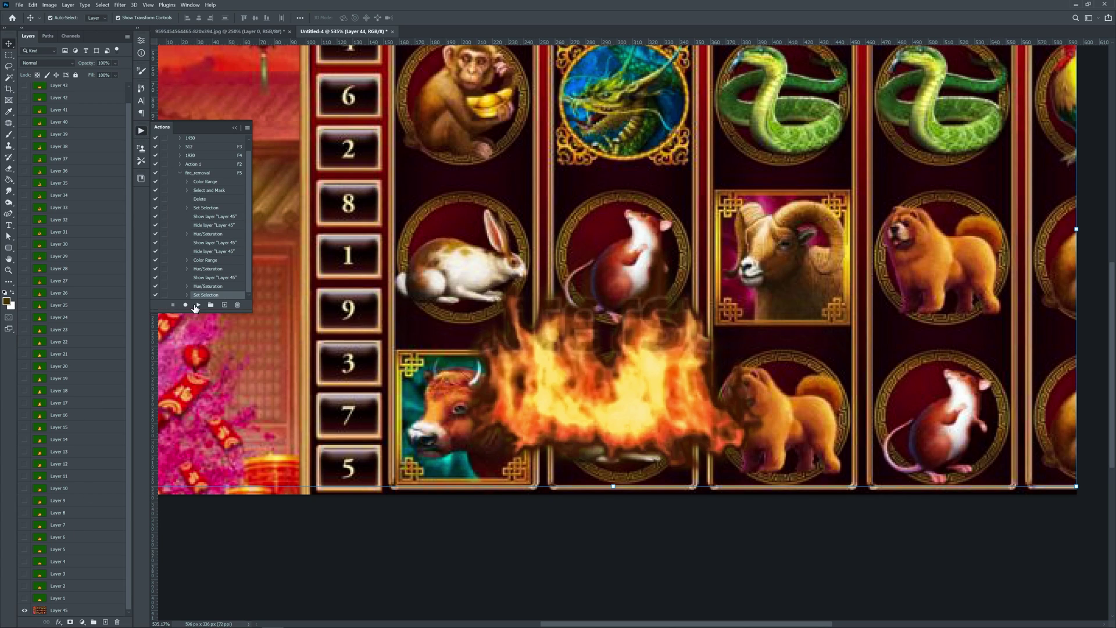
Delete the two pairs of Show and Hide layer "Layer 45" commands from the fire_removal action.
{"action": "left_click", "coordinate": [218, 243]}
{"action": "left_click", "coordinate": [218, 251], "text": "shift"}
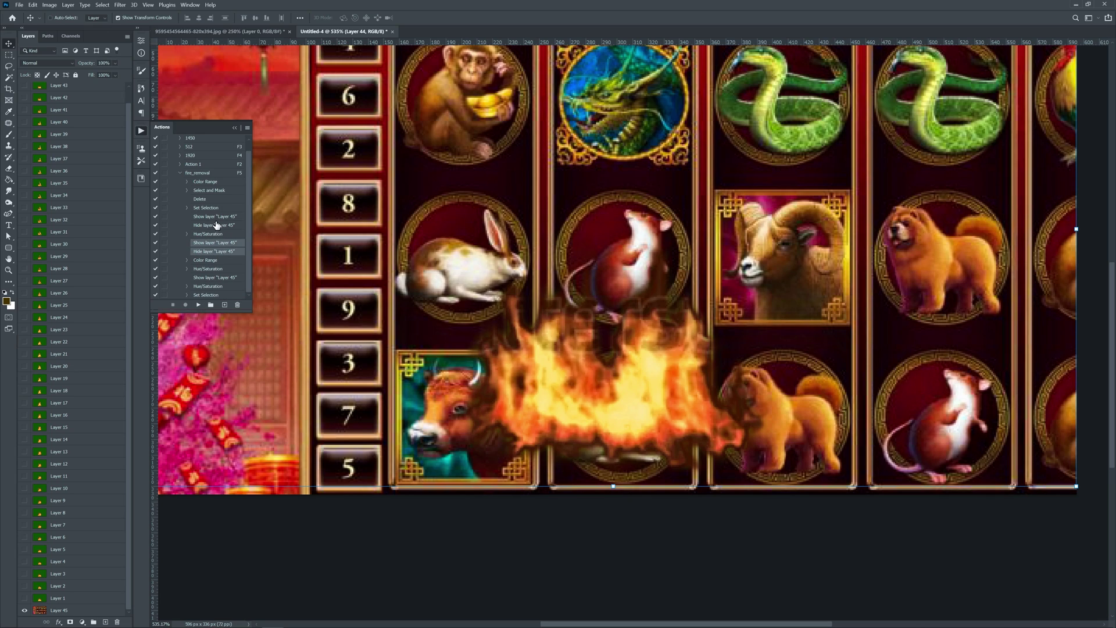
{"action": "left_click", "coordinate": [215, 217], "text": "ctrl"}
{"action": "left_click", "coordinate": [217, 225], "text": "ctrl"}
{"action": "left_click", "coordinate": [237, 304]}
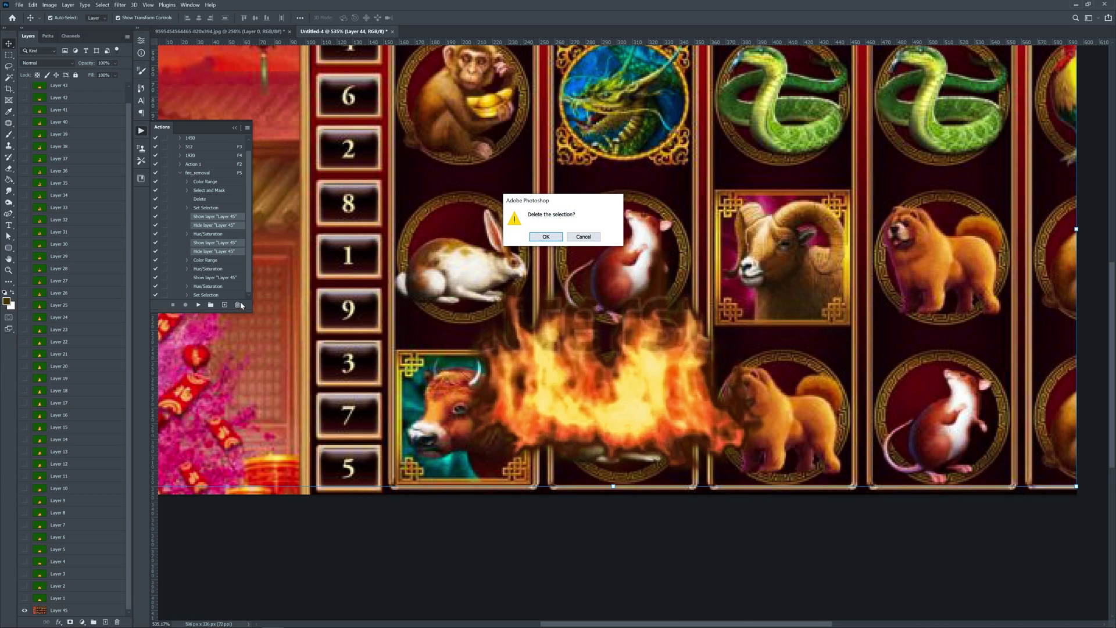
{"action": "left_click", "coordinate": [540, 240]}
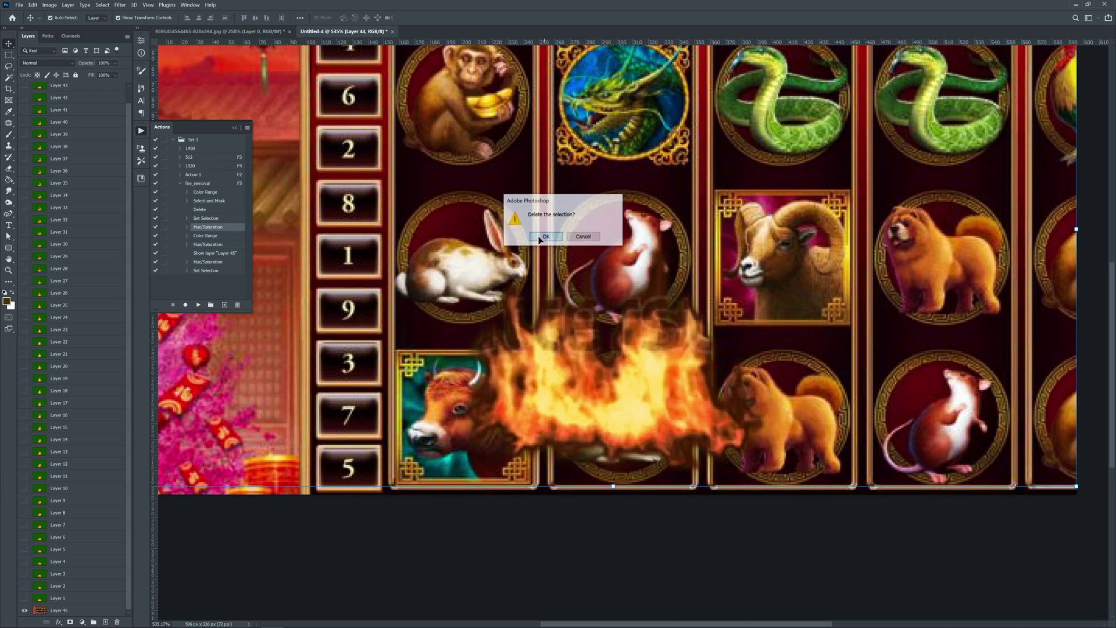
Run the fire_removal action on Layer 43 with Layer 44 hidden, and remove the action's remaining Show layer "Layer 45" command.
{"action": "left_click", "coordinate": [201, 184]}
{"action": "scroll", "coordinate": [70, 476], "scroll_direction": "up", "scroll_amount": 1}
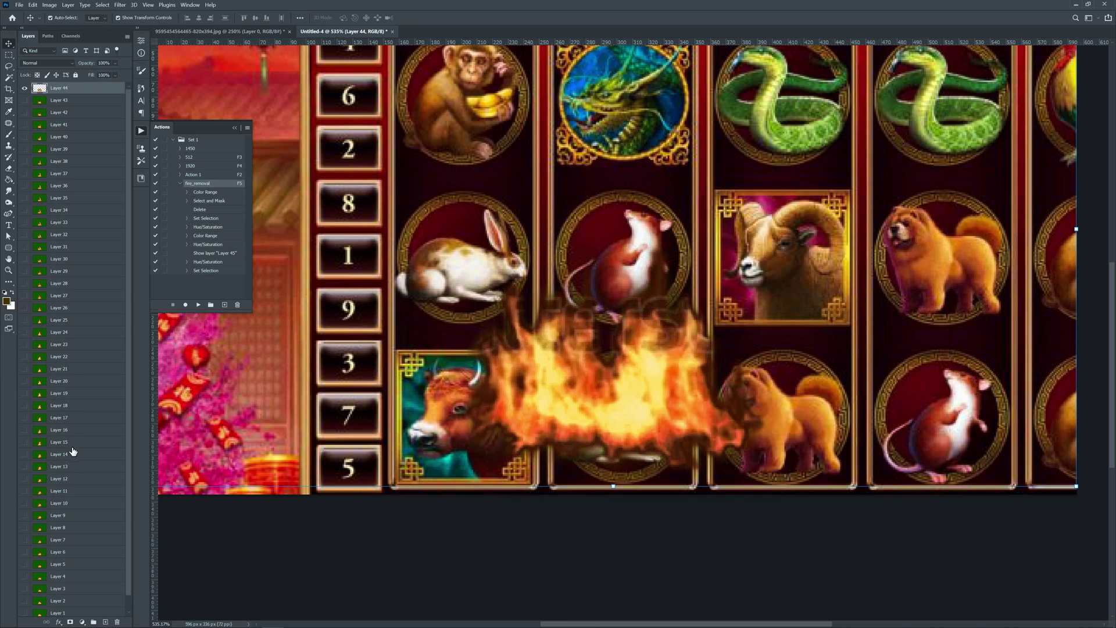
{"action": "left_click", "coordinate": [25, 88]}
{"action": "left_click", "coordinate": [24, 100]}
{"action": "left_click", "coordinate": [58, 101]}
{"action": "key", "text": "F5"}
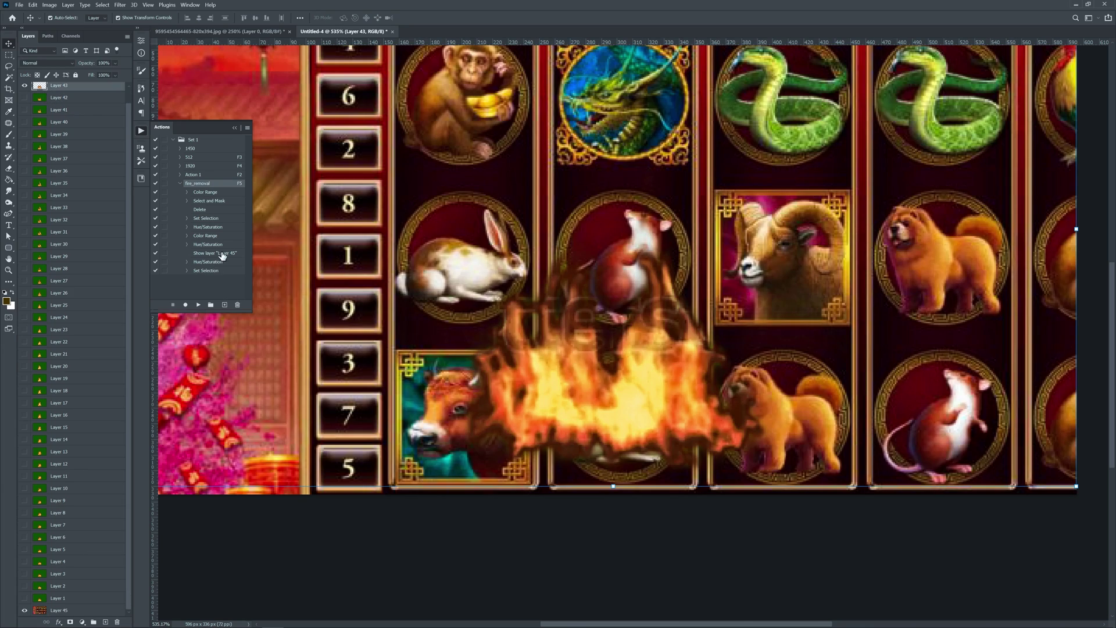
{"action": "left_click", "coordinate": [222, 253]}
Apply the fire_removal action to the remaining green screen frames one by one, from Layer 40 down to Layer 1.
{"action": "left_click", "coordinate": [75, 138]}
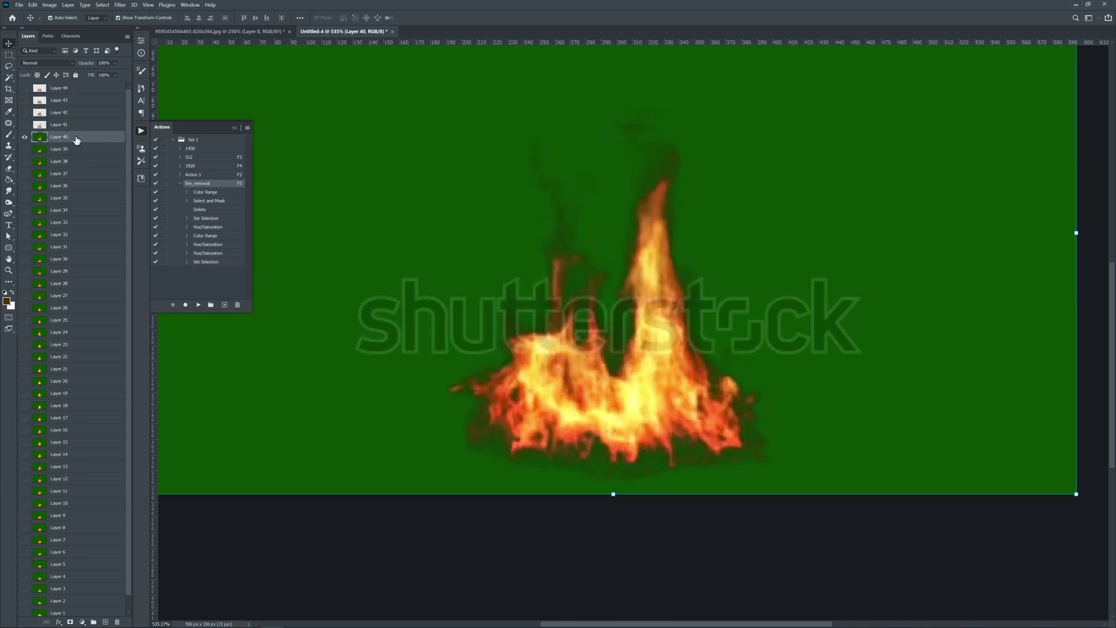
{"action": "key", "text": "F5"}
{"action": "key", "text": "F5"}
{"action": "key", "text": "F5"}
{"action": "key", "text": "F5"}
{"action": "key", "text": "F5"}
{"action": "key", "text": "F5"}
{"action": "key", "text": "F5"}
{"action": "key", "text": "F5"}
{"action": "key", "text": "F5"}
{"action": "key", "text": "F5"}
{"action": "key", "text": "F5"}
{"action": "key", "text": "F5"}
{"action": "key", "text": "F5"}
{"action": "key", "text": "F5"}
{"action": "key", "text": "F5"}
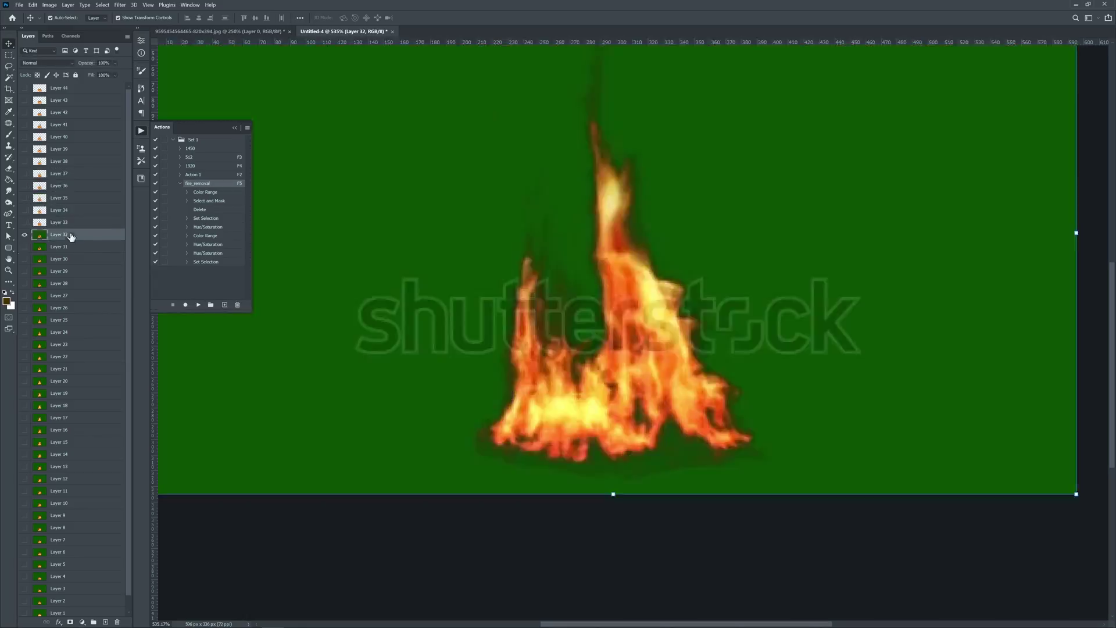
{"action": "key", "text": "F5"}
{"action": "key", "text": "F5"}
{"action": "key", "text": "F5"}
{"action": "key", "text": "F5"}
{"action": "key", "text": "F5"}
{"action": "key", "text": "F5"}
{"action": "key", "text": "F5"}
{"action": "key", "text": "F5"}
{"action": "key", "text": "F5"}
{"action": "key", "text": "F5"}
{"action": "key", "text": "F5"}
{"action": "key", "text": "F5"}
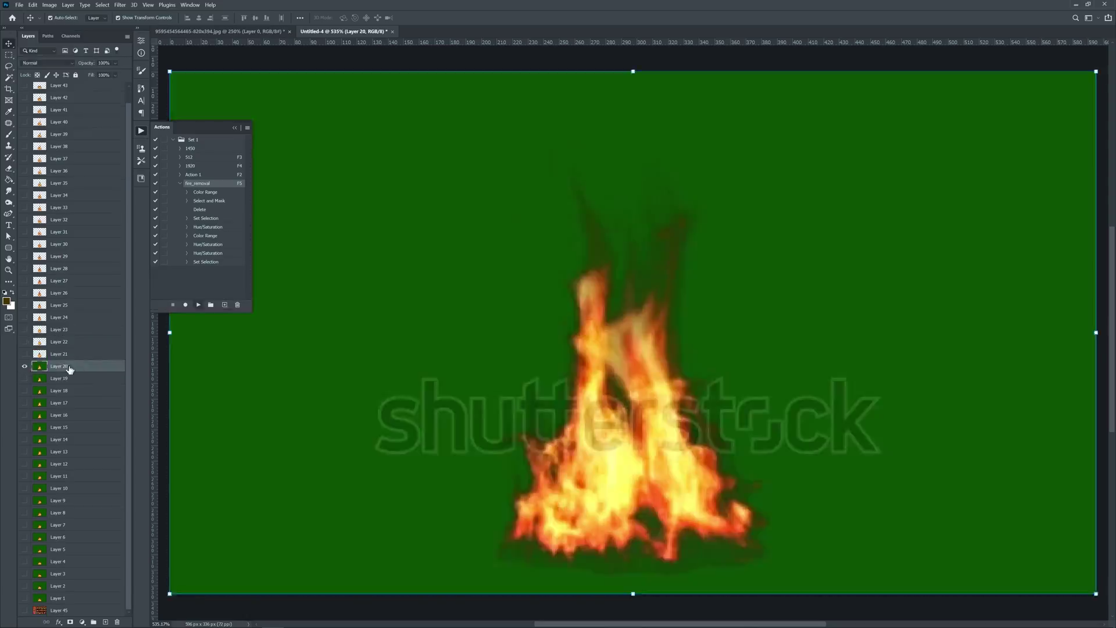
{"action": "key", "text": "F5"}
{"action": "key", "text": "F5"}
{"action": "key", "text": "F5"}
{"action": "key", "text": "F5"}
{"action": "key", "text": "F5"}
{"action": "key", "text": "F5"}
{"action": "key", "text": "F5"}
{"action": "key", "text": "F5"}
{"action": "key", "text": "F5"}
{"action": "key", "text": "F5"}
{"action": "key", "text": "F5"}
{"action": "key", "text": "F5"}
{"action": "key", "text": "F5"}
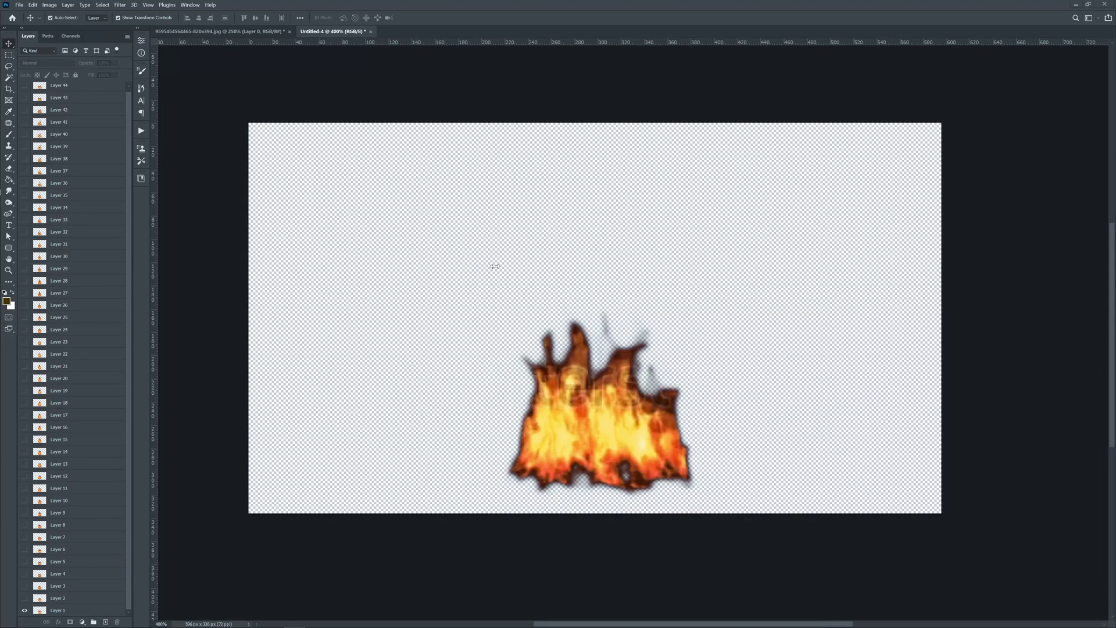
{"action": "left_click_drag", "start_coordinate": [619, 401], "coordinate": [629, 374]}
{"action": "key", "text": "ctrl+z"}
{"action": "key", "text": "ctrl+z"}
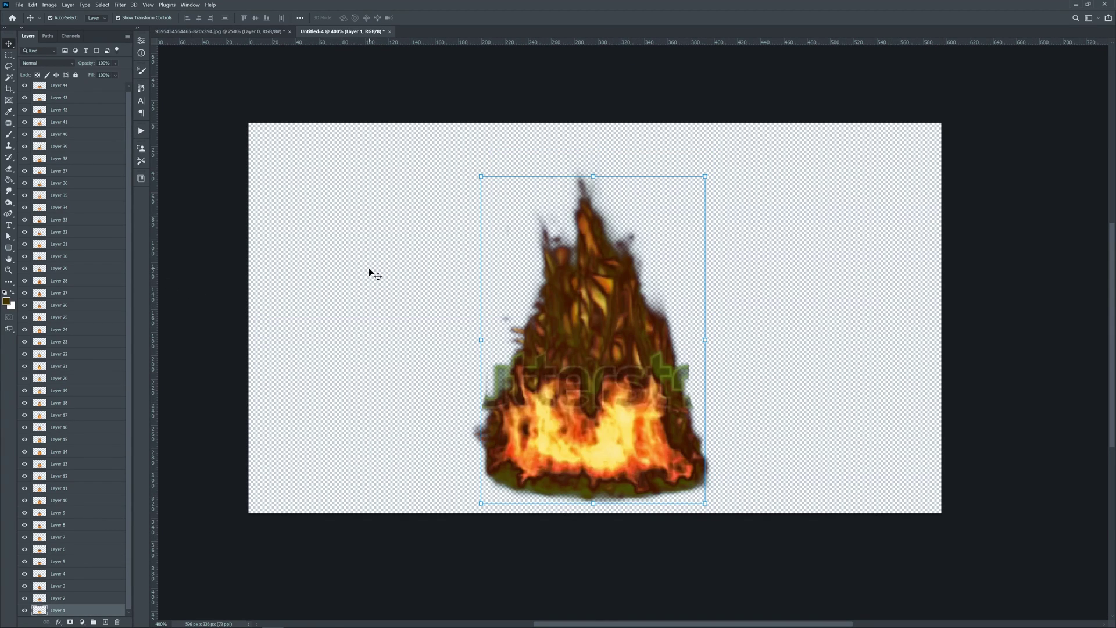
Trim the canvas to the flame frames by removing the surrounding transparent pixels.
{"action": "key", "text": "alt+i"}
{"action": "key", "text": "r"}
{"action": "key", "text": "Return"}
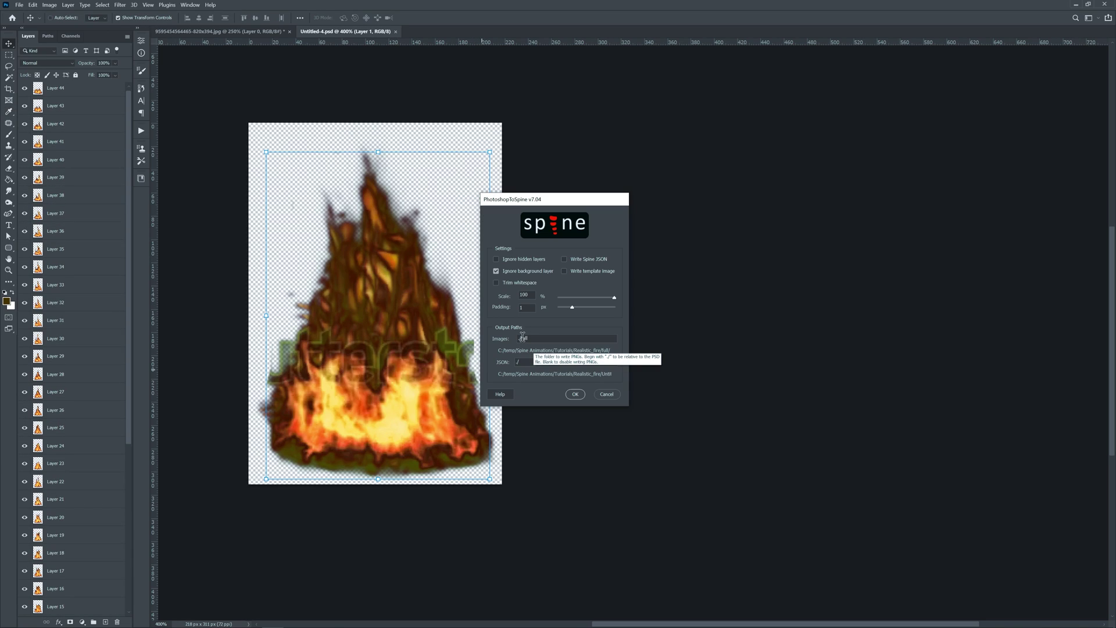
Export the flame layers with PhotoshopToSpine to the ./fire images folder, leaving whitespace trimming off.
{"action": "left_click_drag", "start_coordinate": [522, 338], "coordinate": [570, 346]}
{"action": "key", "text": "BackSpace"}
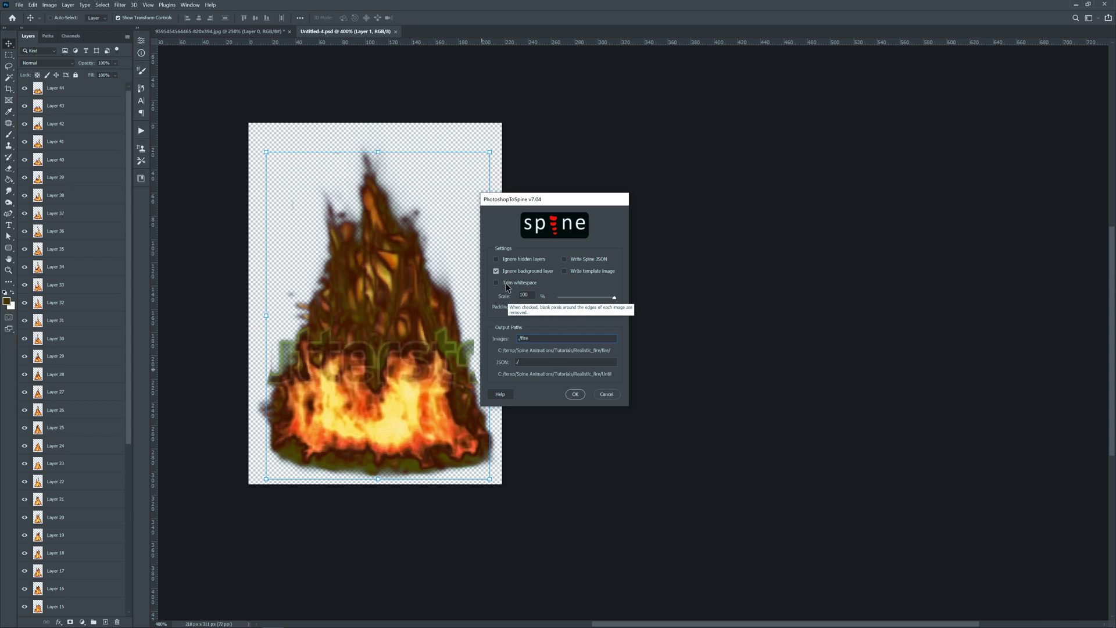
{"action": "left_click", "coordinate": [578, 395]}
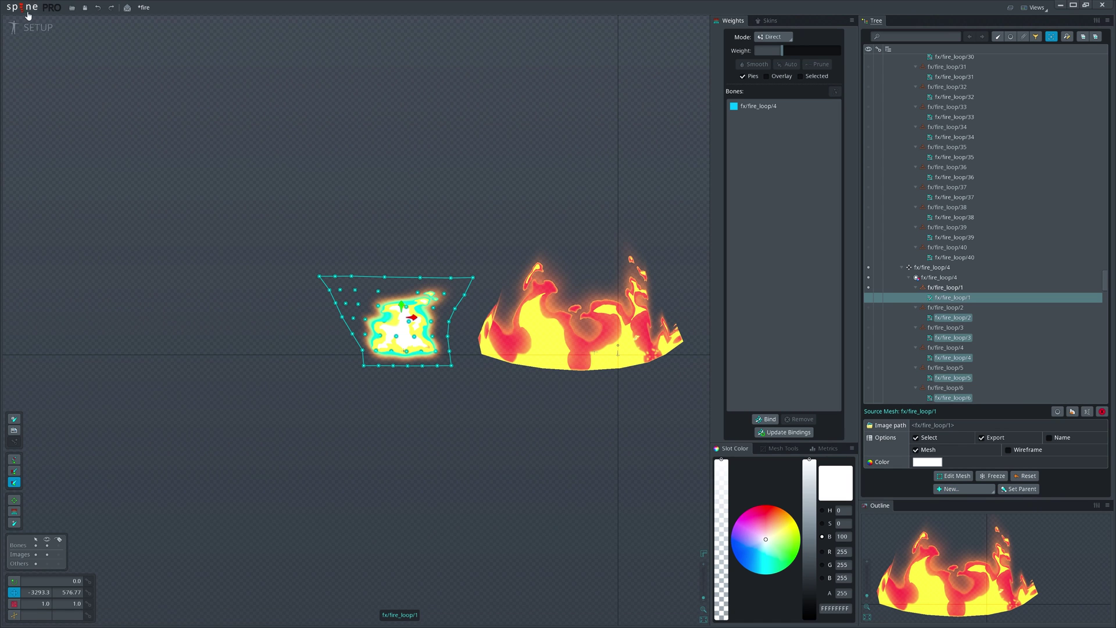
In Spine, create a new project and save it as realisticFire in the Realistic_fire folder.
{"action": "left_click", "coordinate": [28, 15]}
{"action": "left_click", "coordinate": [26, 23]}
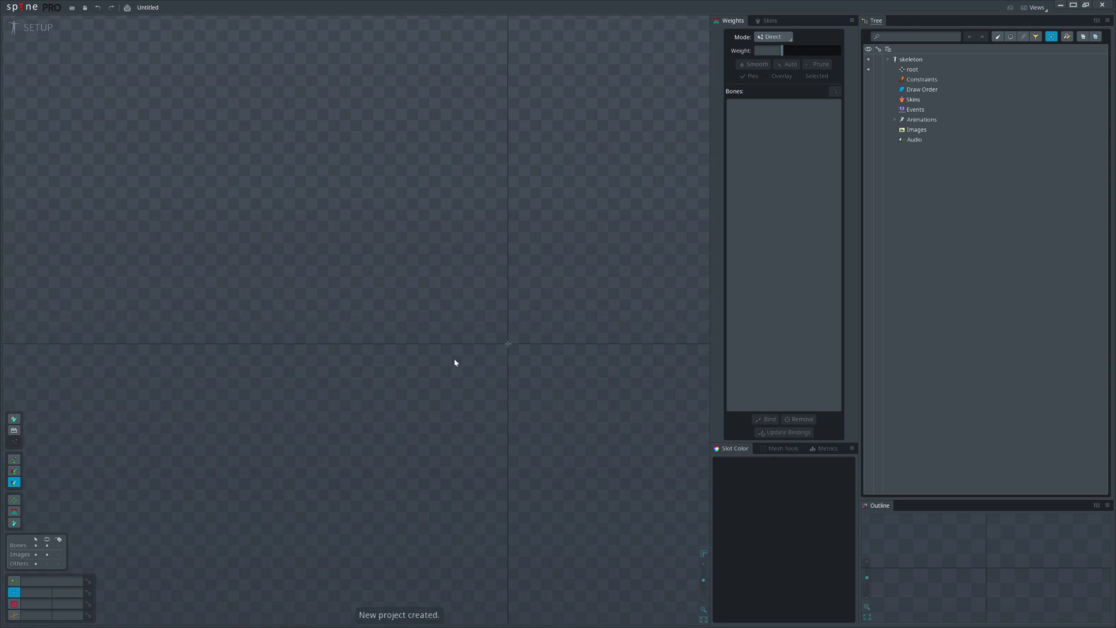
{"action": "key", "text": "ctrl+s"}
{"action": "left_click", "coordinate": [336, 409]}
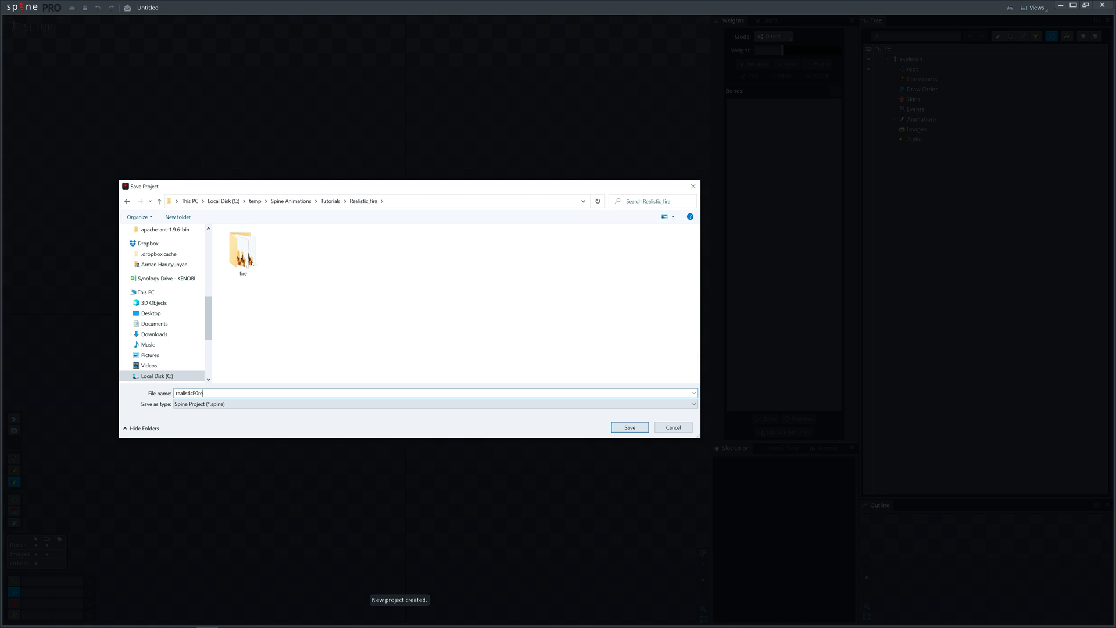
{"action": "type", "text": "realisticFire"}
{"action": "key", "text": "Return"}
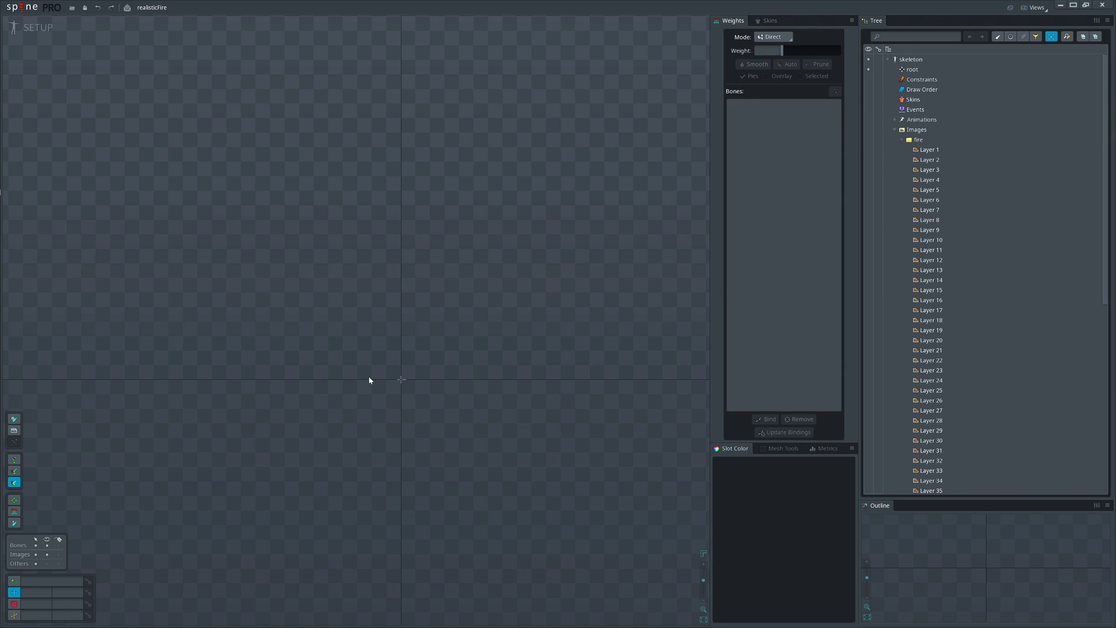
Place the Layer 1 flame image on the skeleton up and right of the root, at about (173, 284), and convert it to a mesh.
{"action": "left_click_drag", "start_coordinate": [948, 150], "coordinate": [463, 324]}
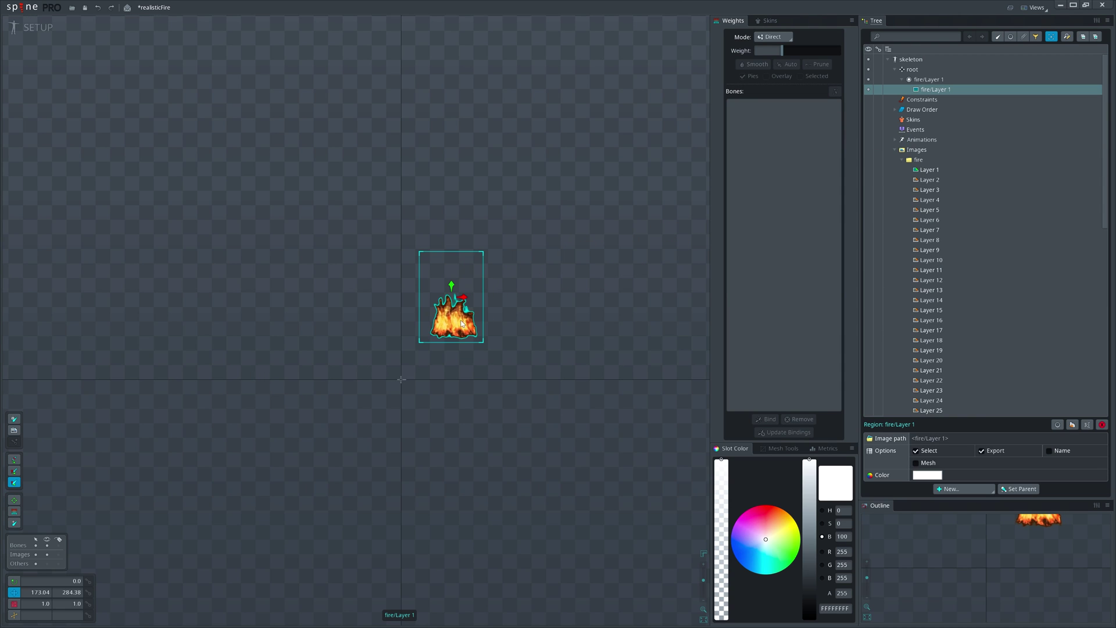
{"action": "left_click", "coordinate": [917, 462]}
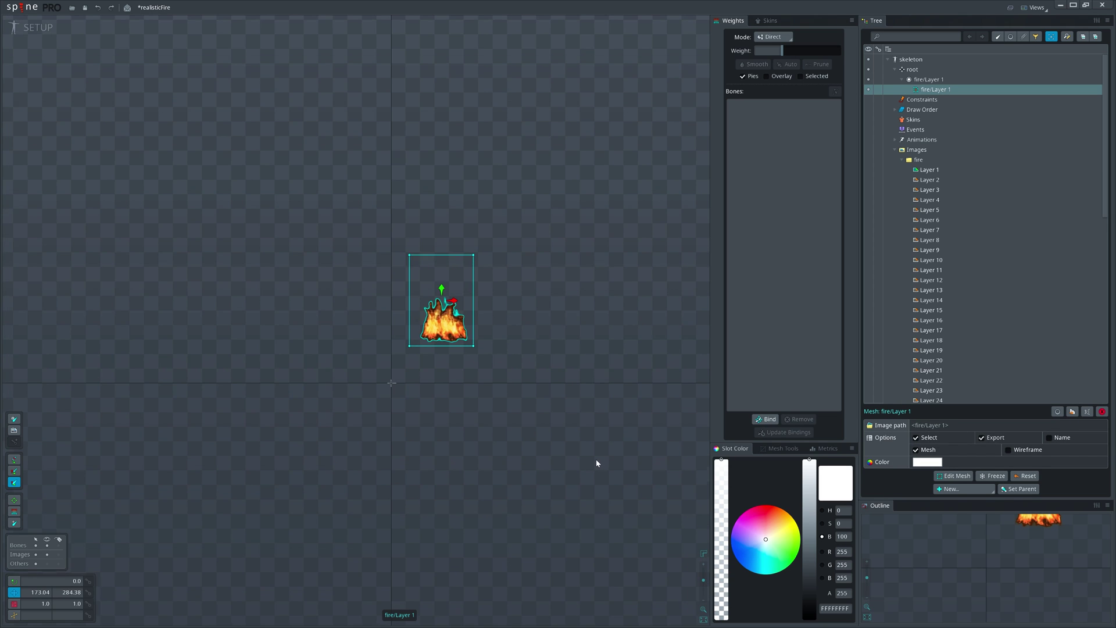
{"action": "scroll", "coordinate": [481, 378], "scroll_direction": "up", "scroll_amount": 2}
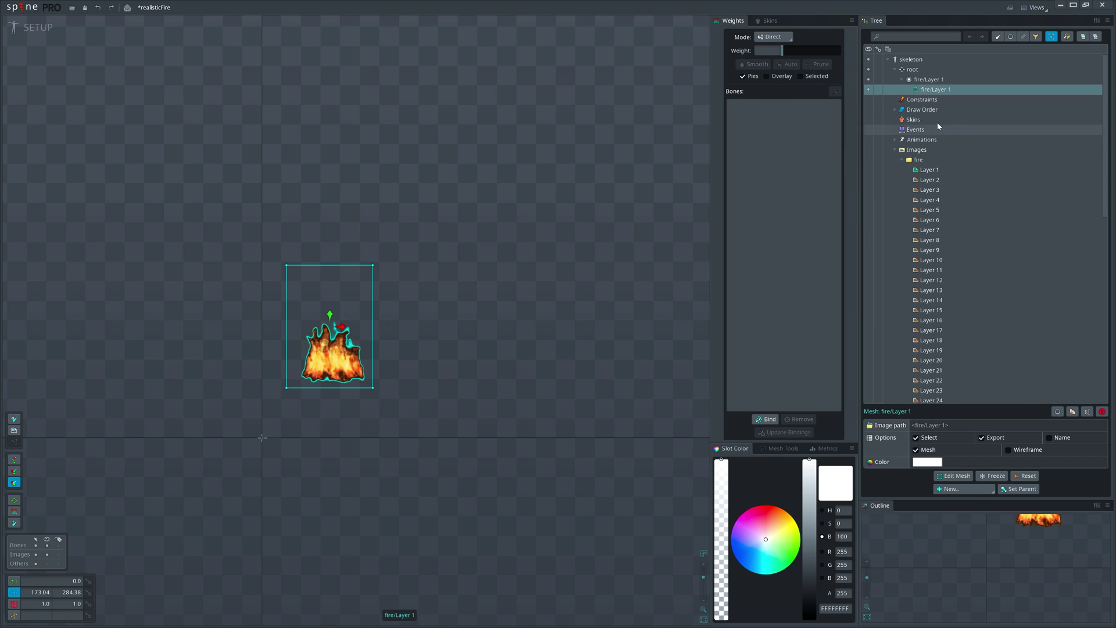
Create a linked mesh from the fire/Layer 1 mesh.
{"action": "left_click_drag", "start_coordinate": [612, 298], "coordinate": [657, 308]}
{"action": "left_click", "coordinate": [936, 80]}
{"action": "left_click", "coordinate": [942, 89]}
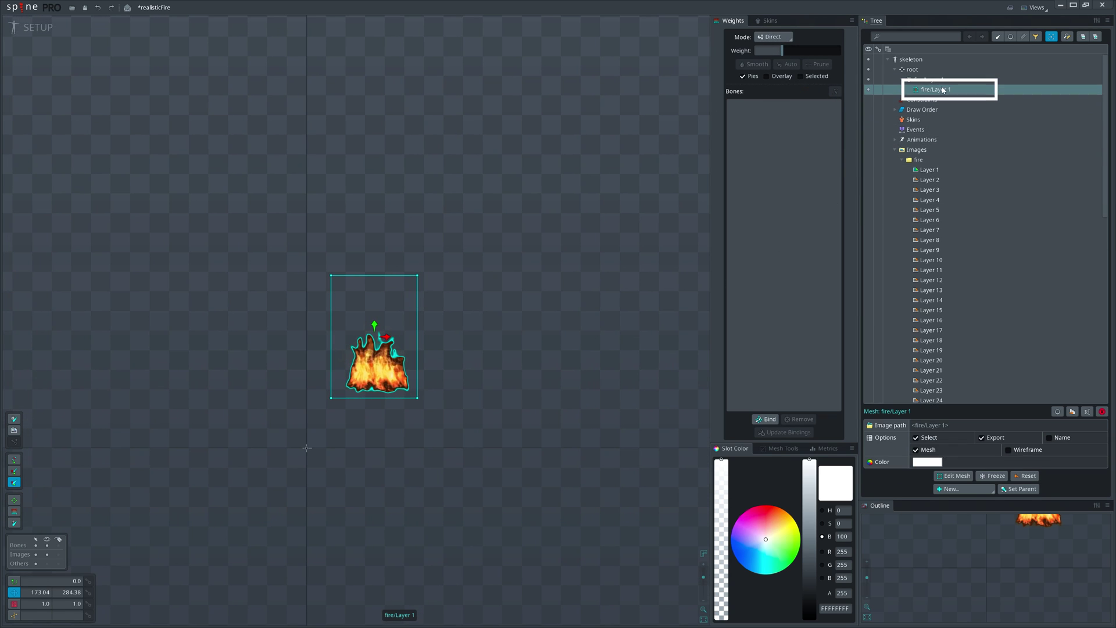
{"action": "left_click_drag", "start_coordinate": [508, 361], "coordinate": [566, 329]}
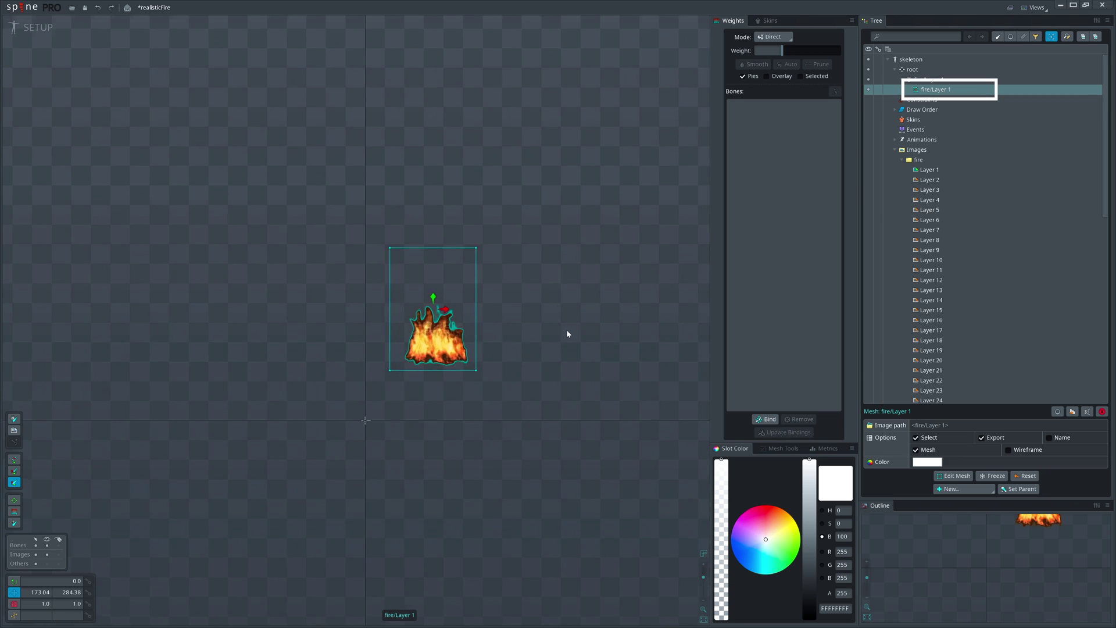
{"action": "left_click_drag", "start_coordinate": [572, 369], "coordinate": [564, 365]}
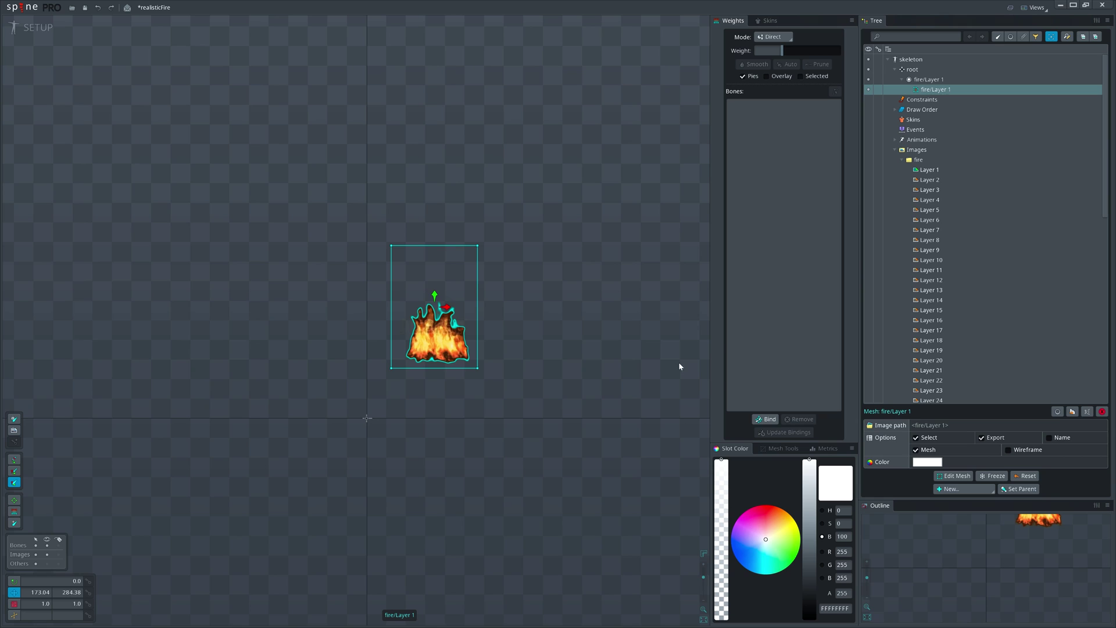
{"action": "scroll", "coordinate": [948, 210], "scroll_direction": "down", "scroll_amount": 1}
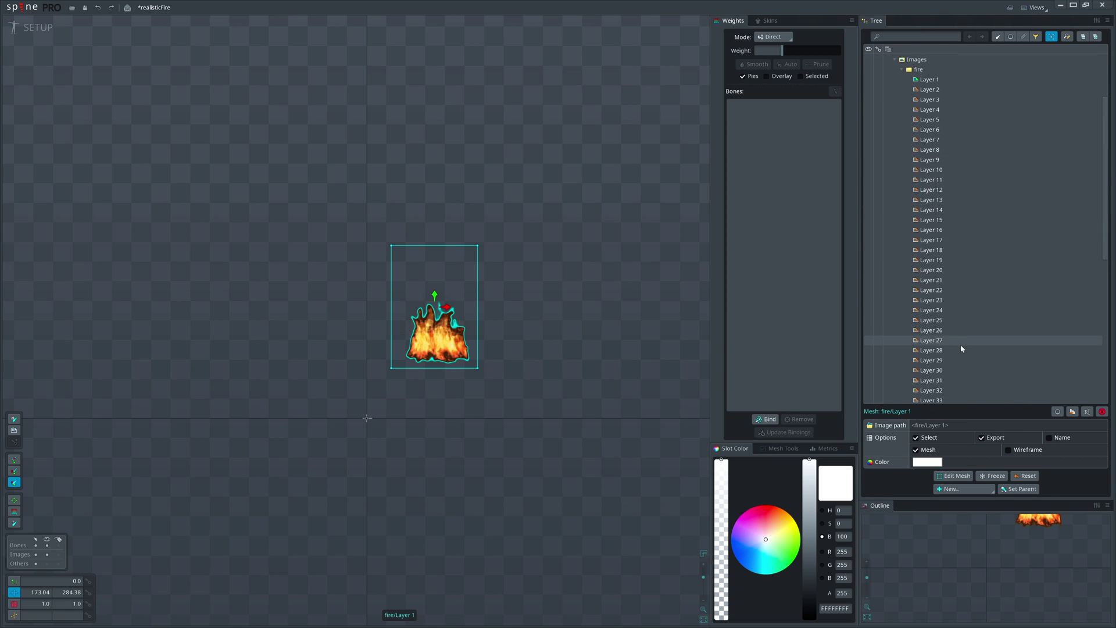
{"action": "scroll", "coordinate": [938, 320], "scroll_direction": "up", "scroll_amount": 1}
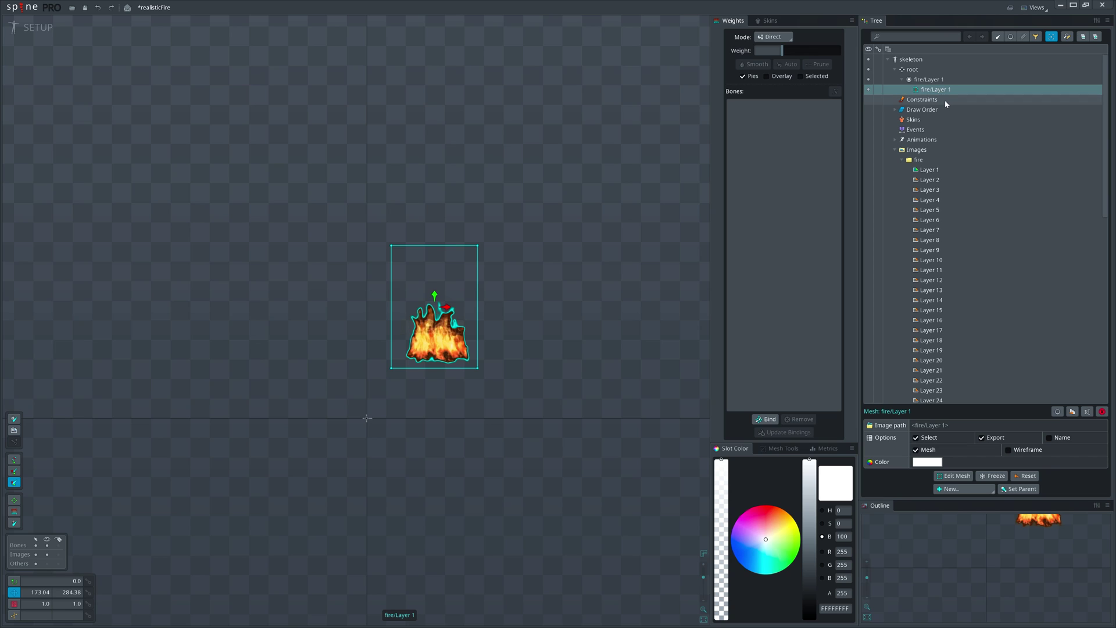
{"action": "left_click", "coordinate": [962, 490]}
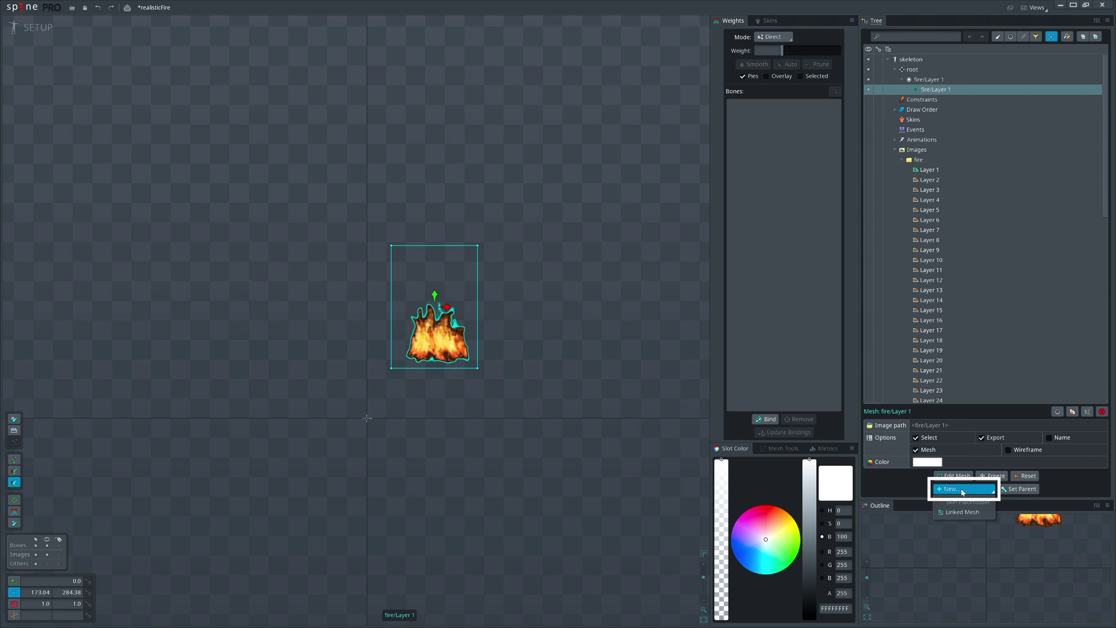
{"action": "left_click", "coordinate": [963, 514]}
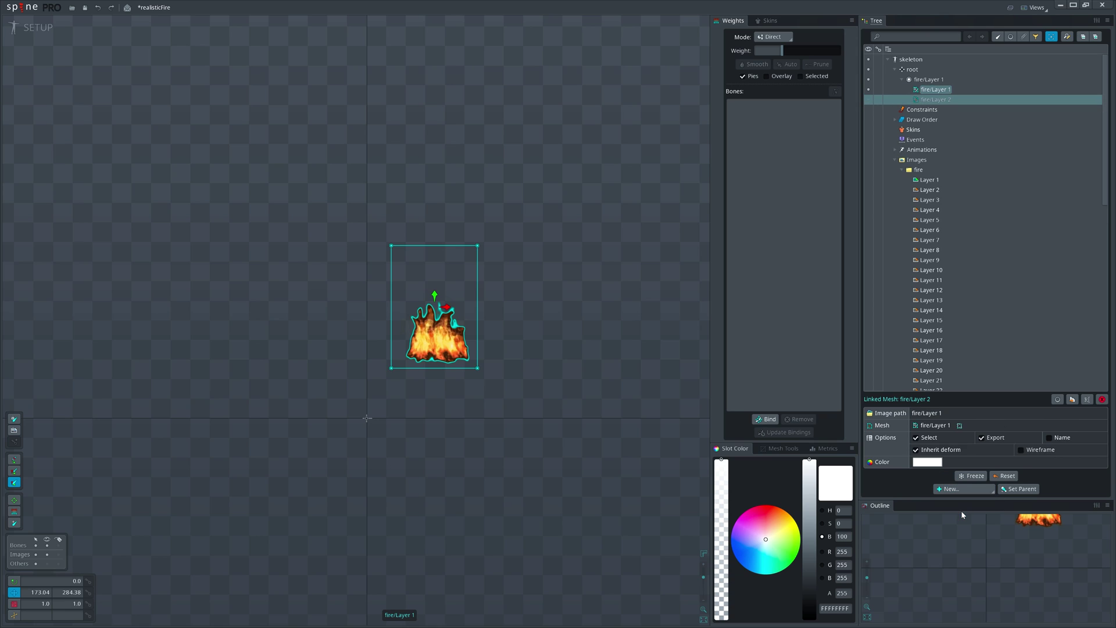
Duplicate the linked mesh repeatedly until there is one for every flame frame, up to fire/Layer 44.
{"action": "left_click", "coordinate": [1069, 403]}
{"action": "left_click", "coordinate": [1069, 402]}
{"action": "left_click", "coordinate": [1069, 403]}
{"action": "left_click", "coordinate": [1069, 403]}
{"action": "left_click", "coordinate": [1069, 403]}
{"action": "left_click", "coordinate": [1069, 403]}
{"action": "left_click", "coordinate": [1069, 403]}
{"action": "left_click", "coordinate": [1069, 403]}
{"action": "left_click", "coordinate": [1069, 404]}
{"action": "left_click", "coordinate": [1070, 403]}
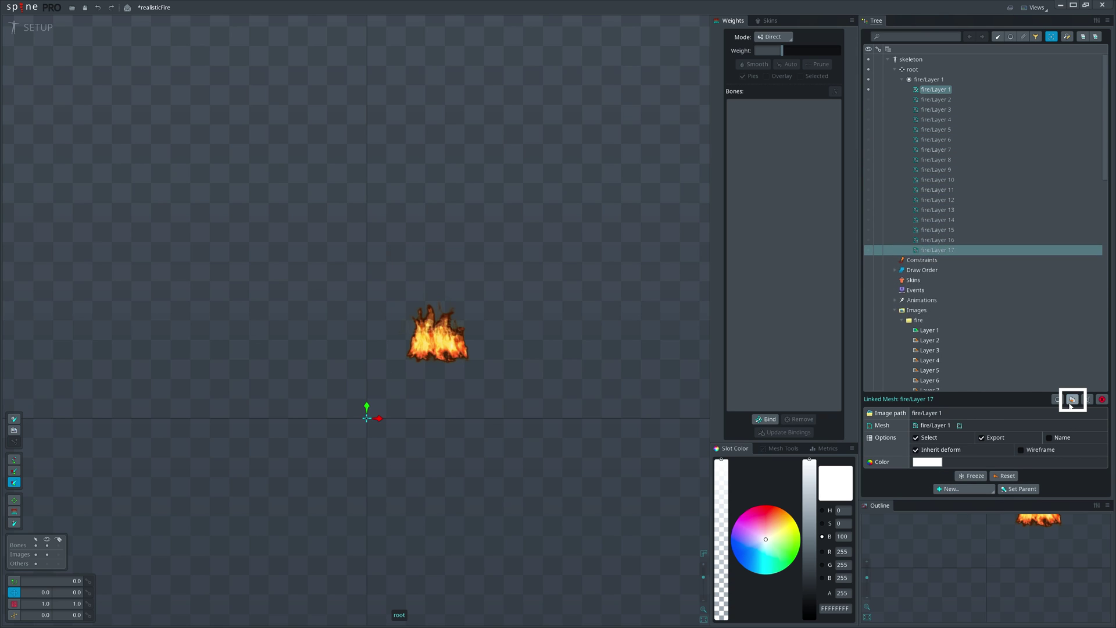
{"action": "left_click", "coordinate": [1069, 403]}
{"action": "left_click", "coordinate": [1069, 403]}
{"action": "left_click", "coordinate": [1069, 404]}
{"action": "left_click", "coordinate": [1069, 403]}
{"action": "left_click", "coordinate": [1072, 400]}
{"action": "left_click", "coordinate": [1072, 400]}
{"action": "left_click", "coordinate": [1072, 400]}
{"action": "left_click", "coordinate": [1072, 400]}
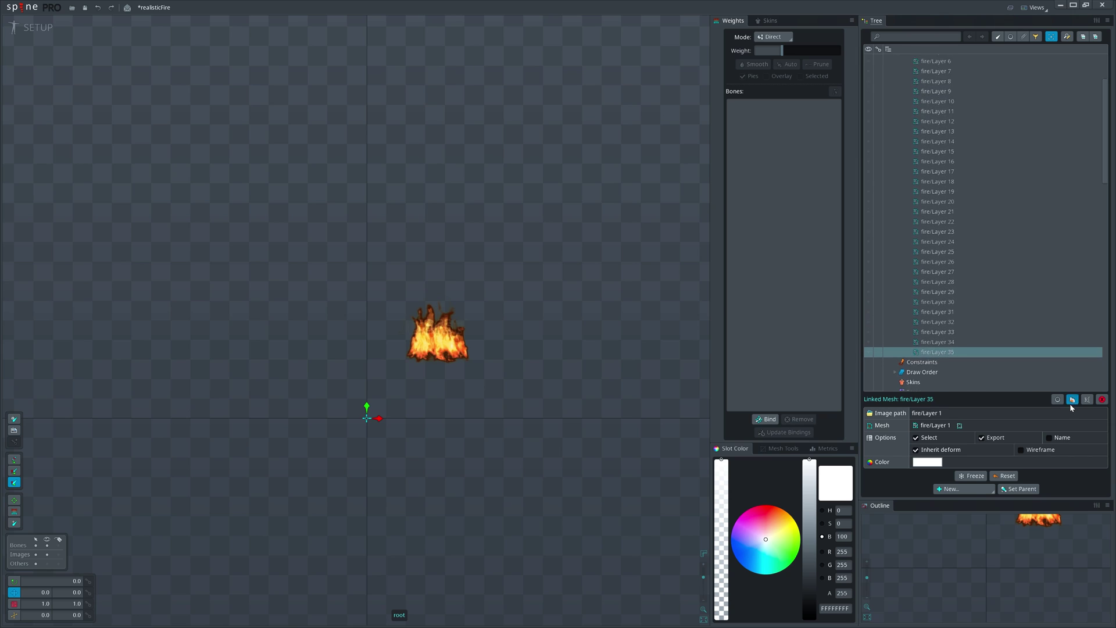
{"action": "left_click", "coordinate": [1072, 400]}
{"action": "left_click", "coordinate": [1072, 400]}
{"action": "left_click", "coordinate": [1072, 400]}
{"action": "left_click", "coordinate": [1071, 400]}
{"action": "left_click", "coordinate": [1071, 404]}
{"action": "left_click", "coordinate": [1071, 404]}
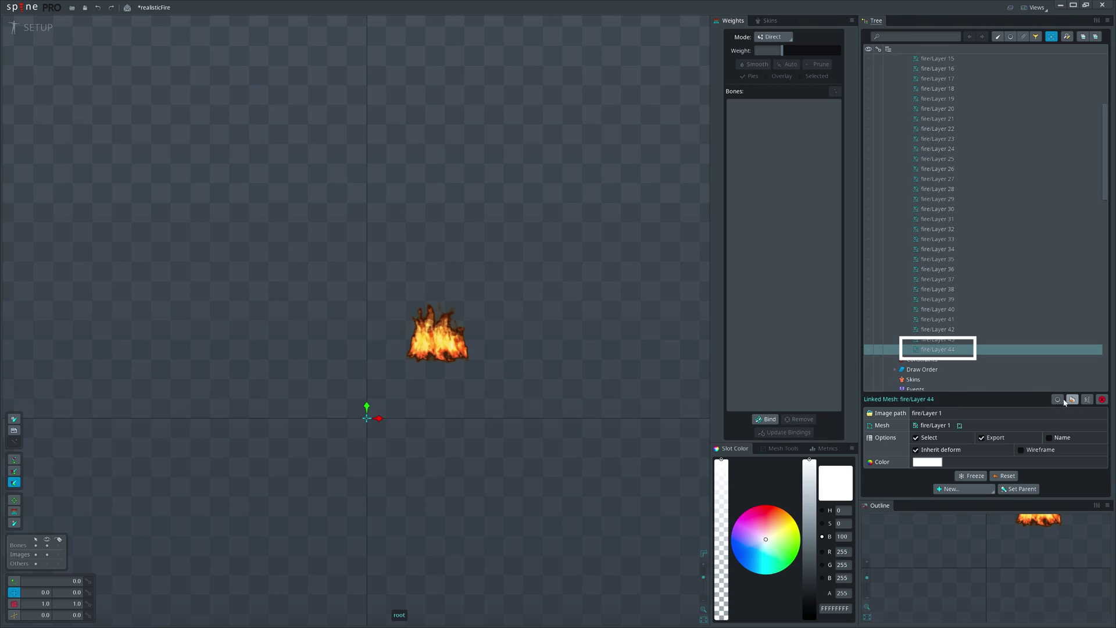
Select all the flame meshes from fire/Layer 1 to fire/Layer 44 and clear their image path.
{"action": "scroll", "coordinate": [1009, 369], "scroll_direction": "down", "scroll_amount": 2}
{"action": "scroll", "coordinate": [1009, 370], "scroll_direction": "up", "scroll_amount": 2}
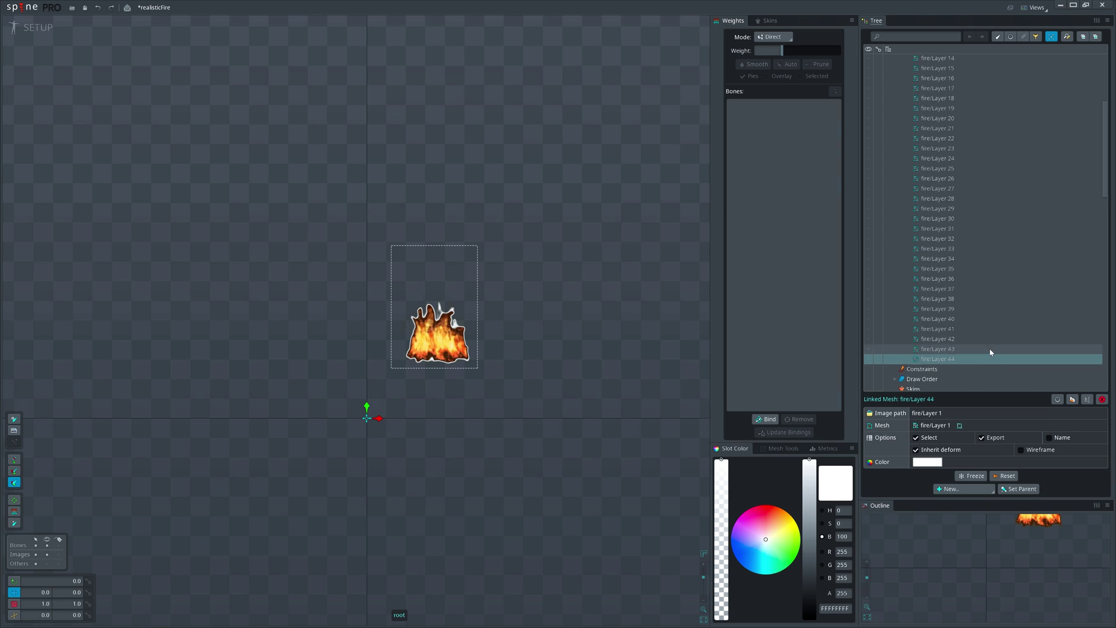
{"action": "scroll", "coordinate": [990, 348], "scroll_direction": "up", "scroll_amount": 5}
{"action": "left_click", "coordinate": [953, 90], "text": "shift"}
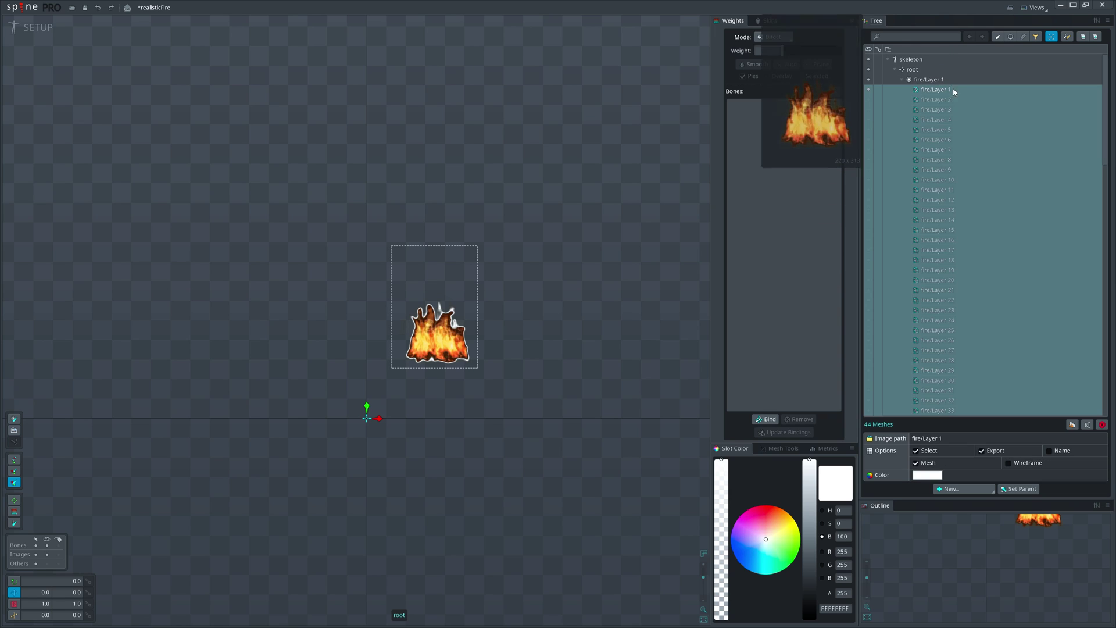
{"action": "key", "text": "BackSpace"}
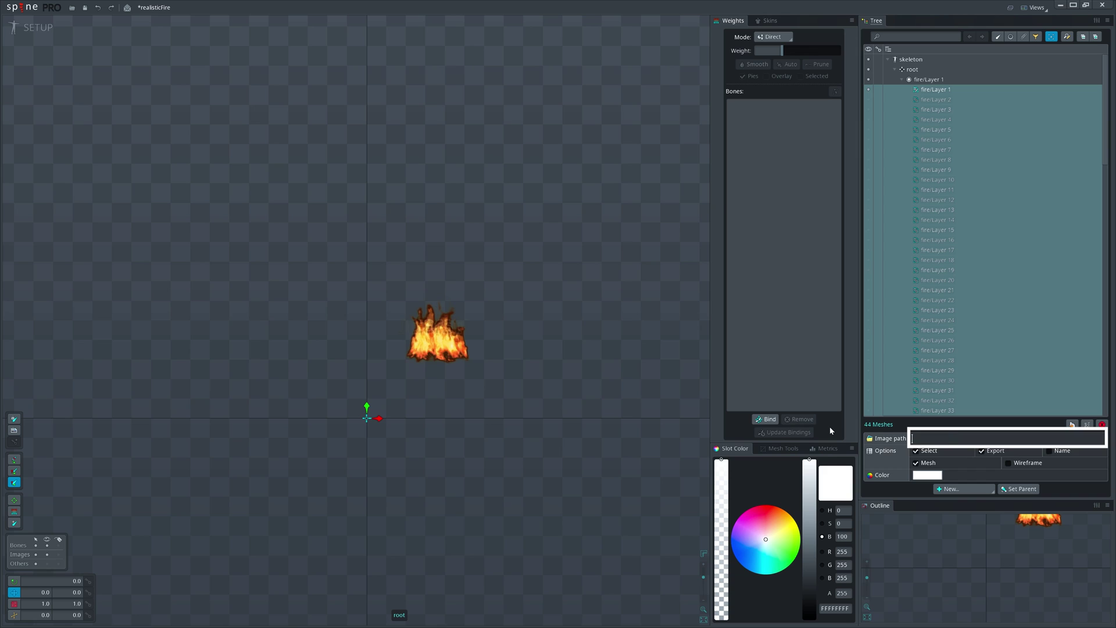
{"action": "scroll", "coordinate": [956, 314], "scroll_direction": "down", "scroll_amount": 6}
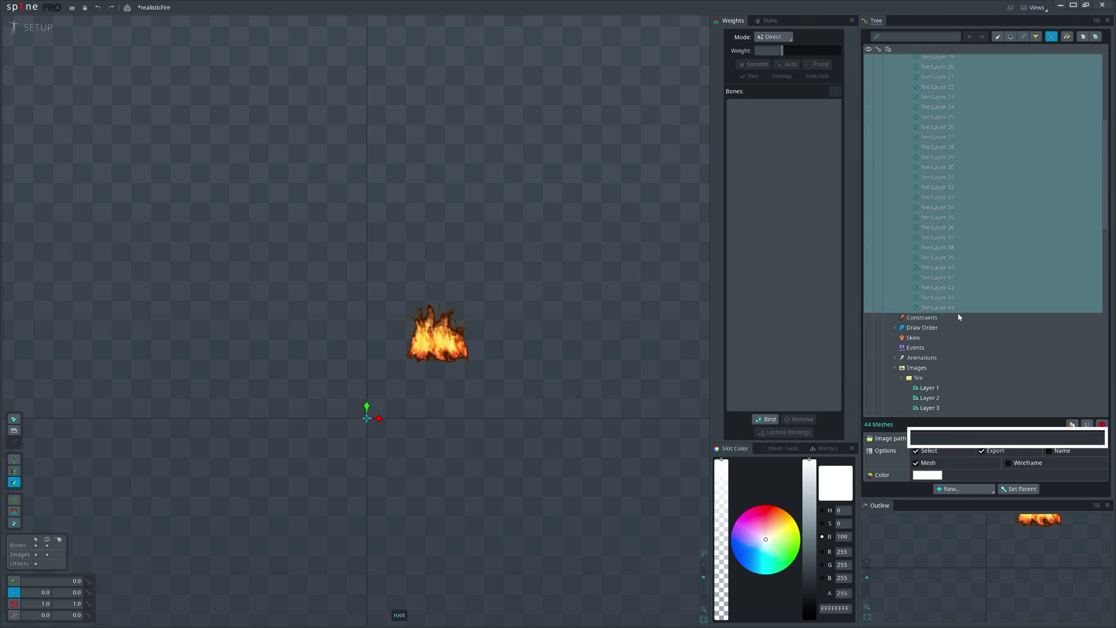
{"action": "scroll", "coordinate": [959, 260], "scroll_direction": "up", "scroll_amount": 1}
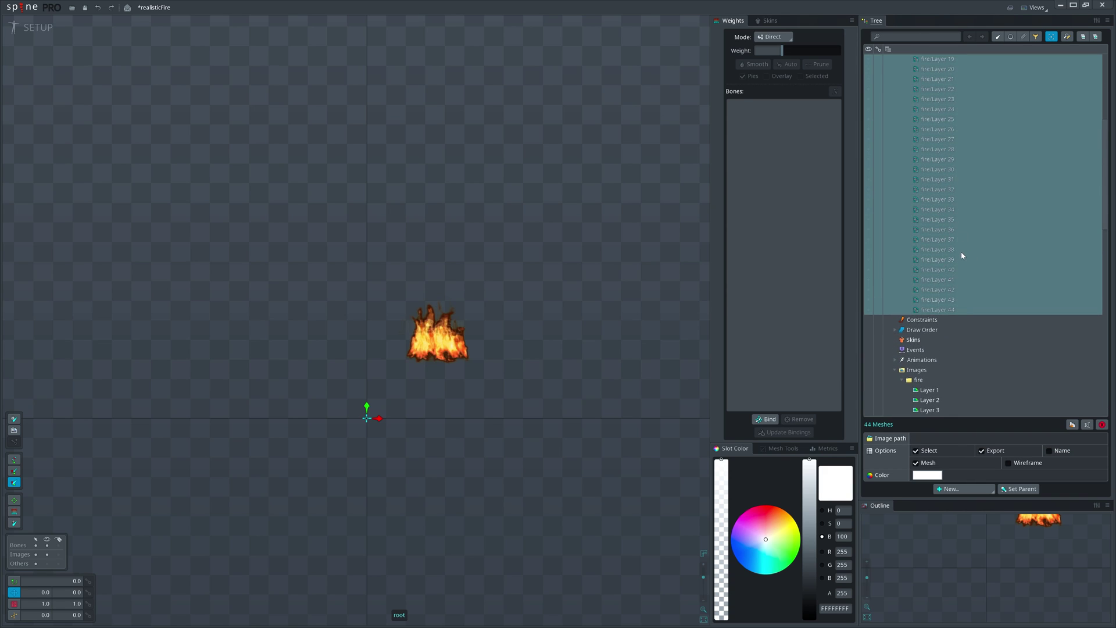
Select the fire/Layer 38 linked mesh alone and switch from Setup to Animate mode.
{"action": "left_click", "coordinate": [961, 252]}
{"action": "scroll", "coordinate": [962, 252], "scroll_direction": "up", "scroll_amount": 4}
{"action": "left_click", "coordinate": [38, 32]}
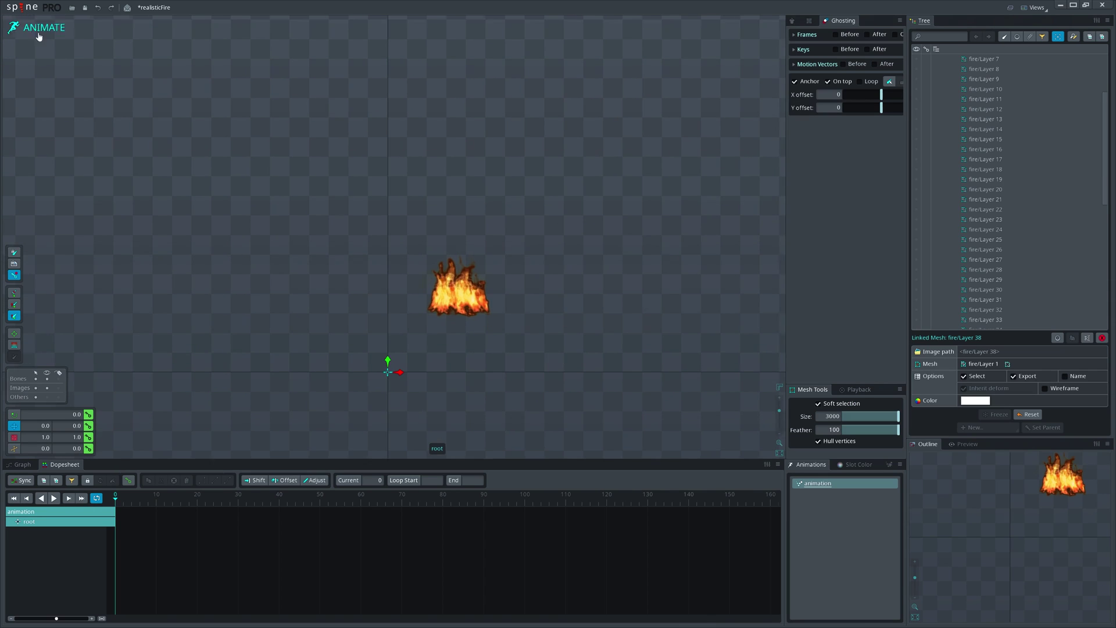
Try out the visibility of the first flame meshes at frame 0, and key the attachment at frame 70.
{"action": "scroll", "coordinate": [944, 129], "scroll_direction": "up", "scroll_amount": 3}
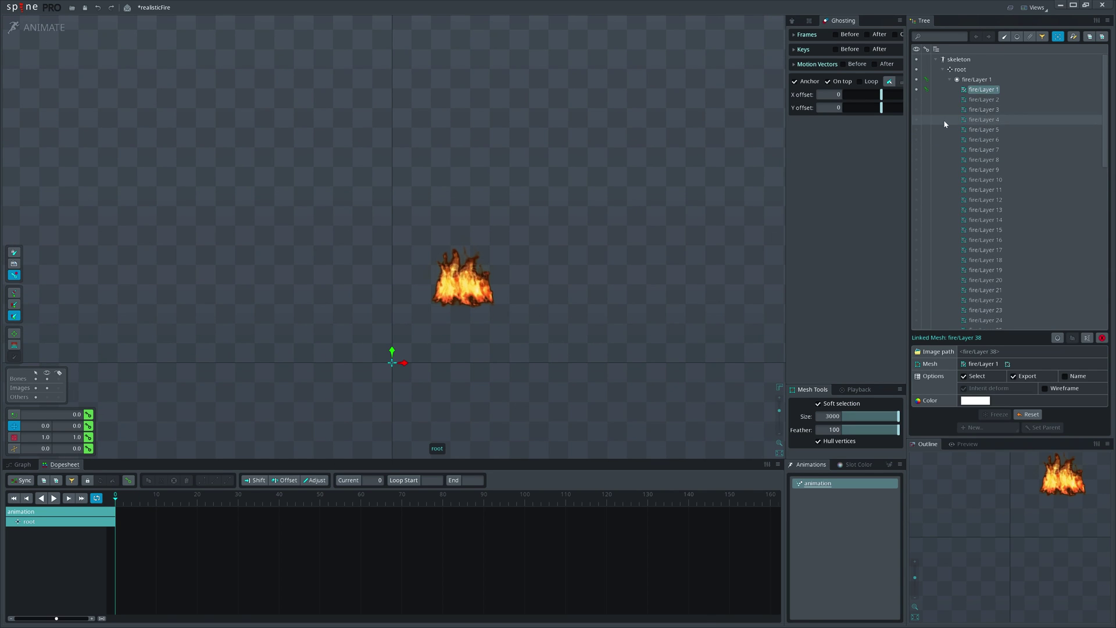
{"action": "left_click", "coordinate": [917, 89]}
{"action": "left_click", "coordinate": [917, 89]}
{"action": "left_click", "coordinate": [917, 100]}
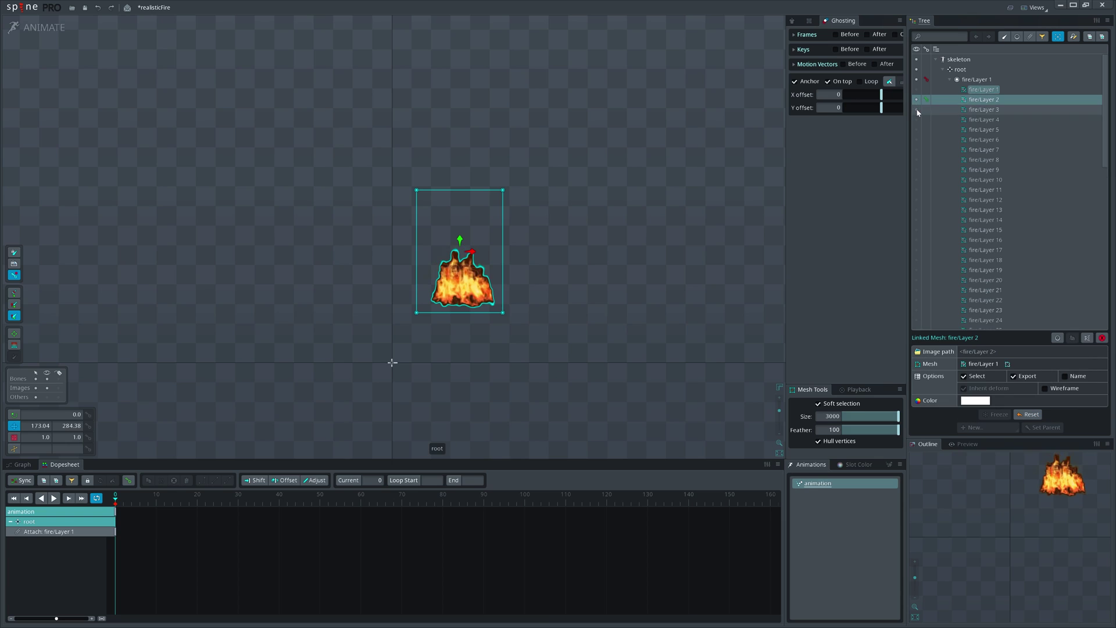
{"action": "left_click", "coordinate": [916, 109]}
{"action": "left_click_drag", "start_coordinate": [115, 501], "coordinate": [402, 503]}
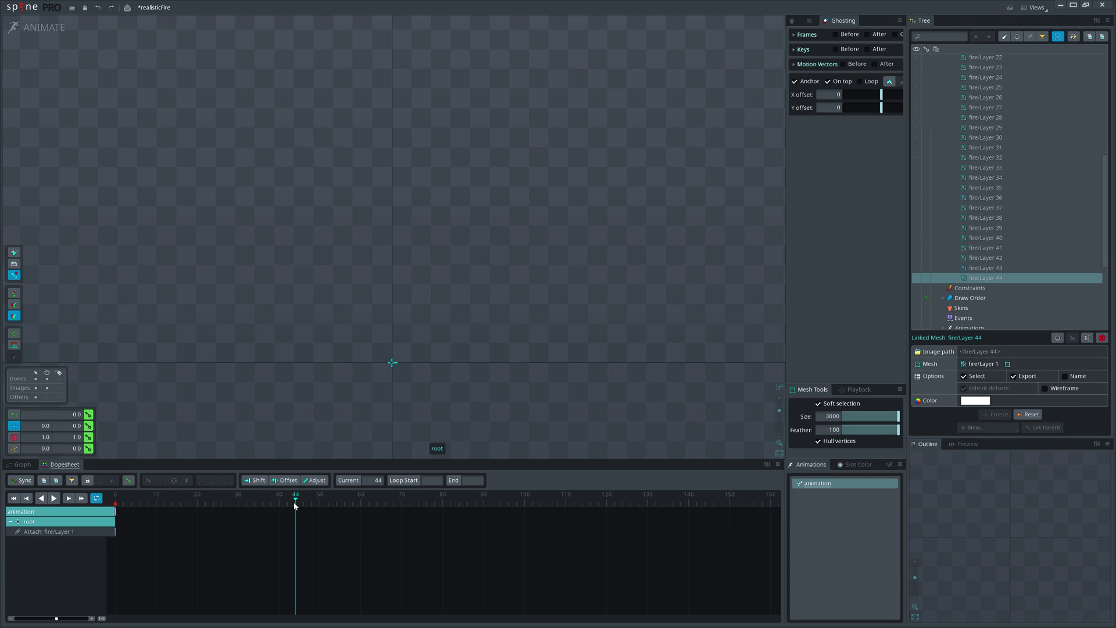
{"action": "key", "text": "k"}
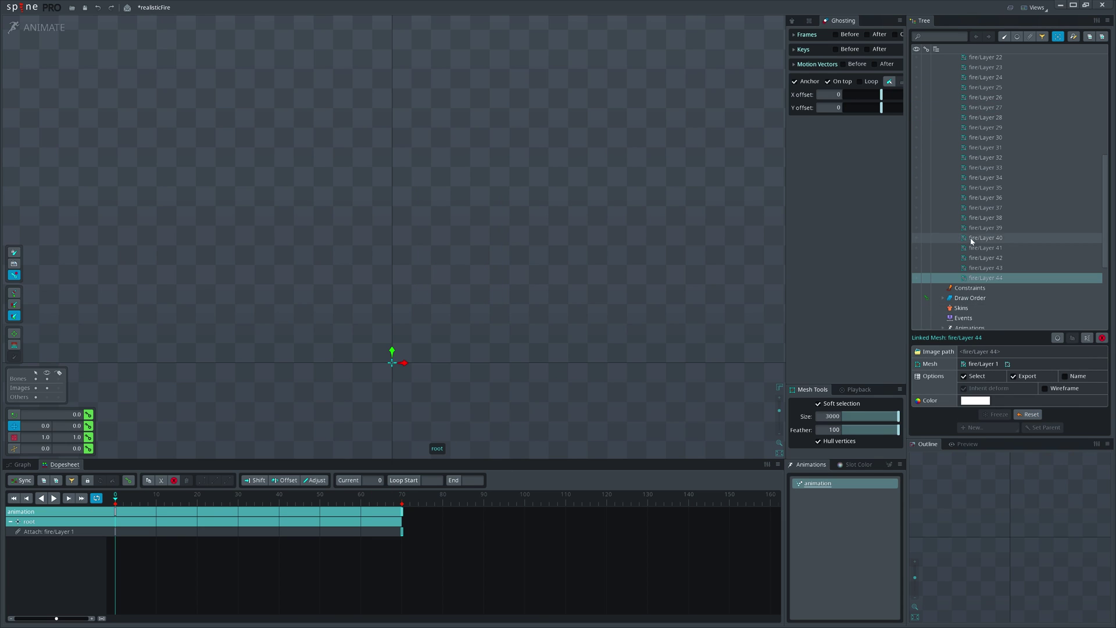
Key the flame meshes fire/Layer 1 to fire/Layer 12 as visible attachments, one per frame starting at frame 0.
{"action": "scroll", "coordinate": [971, 240], "scroll_direction": "up", "scroll_amount": 6}
{"action": "left_click", "coordinate": [916, 89]}
{"action": "key", "text": "Right"}
{"action": "left_click", "coordinate": [916, 99]}
{"action": "key", "text": "Right"}
{"action": "left_click", "coordinate": [917, 110]}
{"action": "key", "text": "Right"}
{"action": "left_click", "coordinate": [916, 119]}
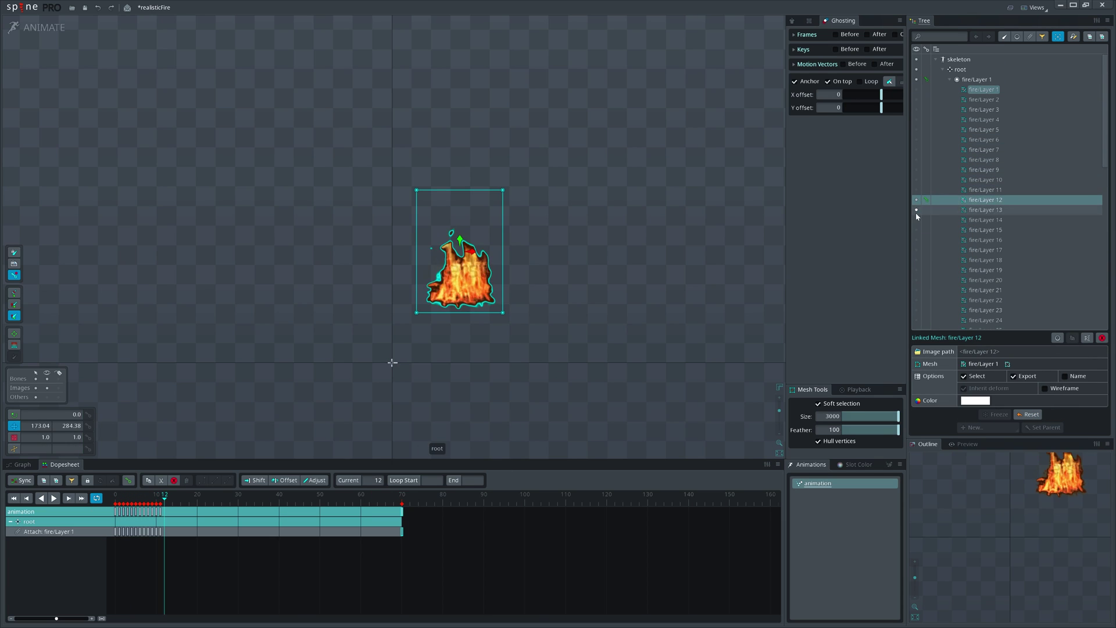
Continue the one-frame attachment sequence by keying the flame meshes from fire/Layer 13 to fire/Layer 26.
{"action": "left_click", "coordinate": [916, 210]}
{"action": "key", "text": "Right"}
{"action": "left_click", "coordinate": [916, 219]}
{"action": "key", "text": "Right"}
{"action": "left_click", "coordinate": [916, 229]}
{"action": "key", "text": "Right"}
{"action": "left_click", "coordinate": [916, 239]}
{"action": "key", "text": "Right"}
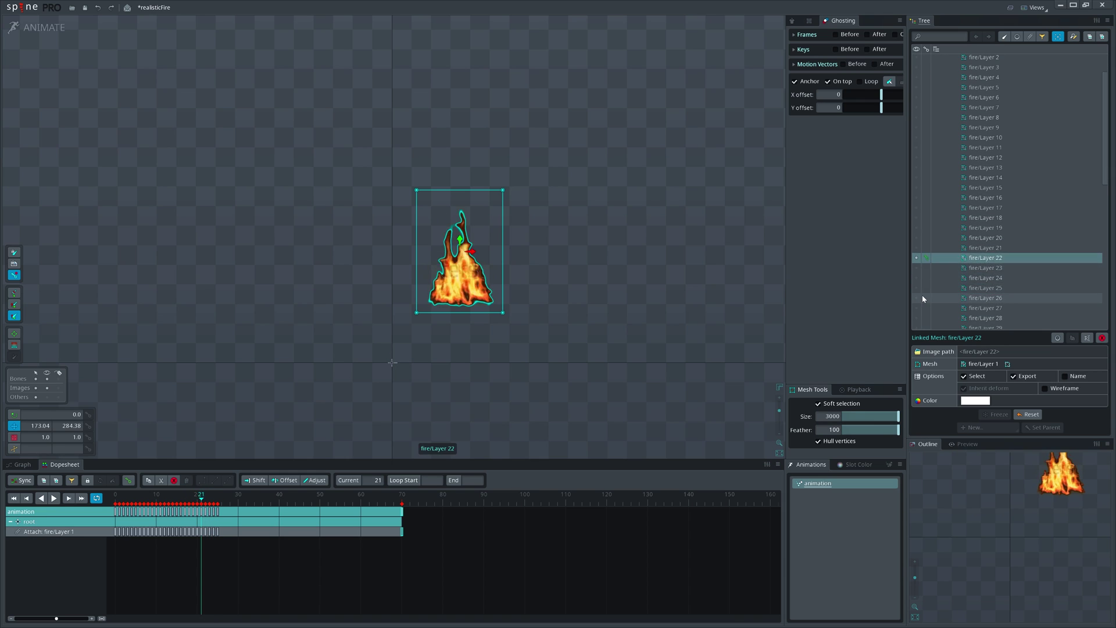
Key the remaining flame meshes up to fire/Layer 44 as visible attachments on successive frames.
{"action": "scroll", "coordinate": [922, 294], "scroll_direction": "down", "scroll_amount": 2}
{"action": "left_click", "coordinate": [916, 250]}
{"action": "key", "text": "Right"}
{"action": "left_click", "coordinate": [917, 288]}
{"action": "key", "text": "Right"}
{"action": "left_click", "coordinate": [918, 294]}
{"action": "key", "text": "Right"}
{"action": "left_click", "coordinate": [918, 295]}
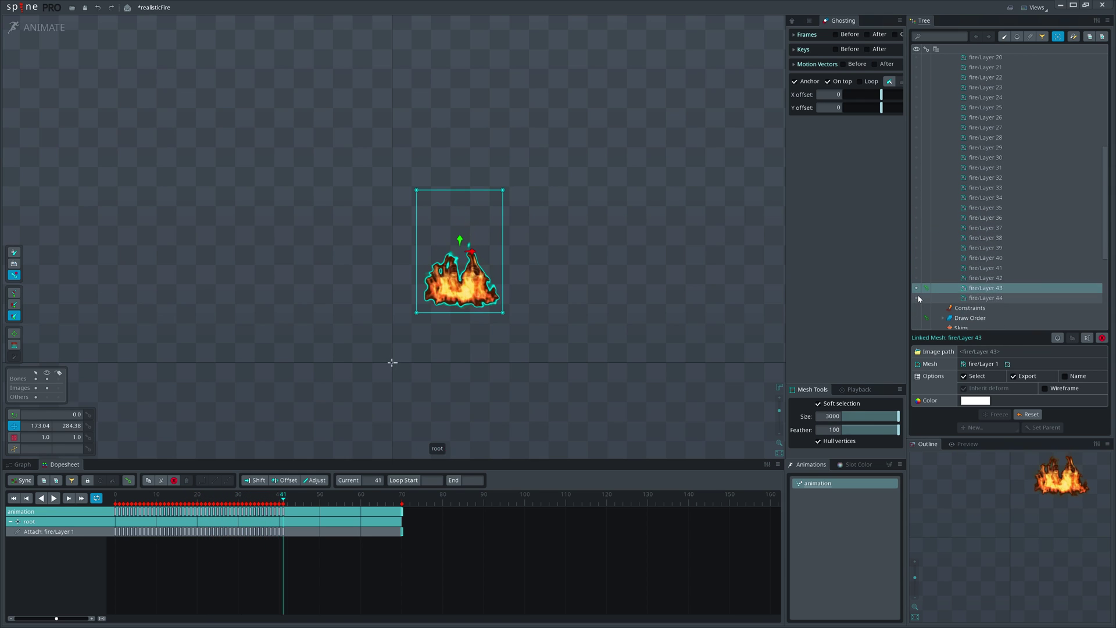
{"action": "left_click", "coordinate": [918, 298]}
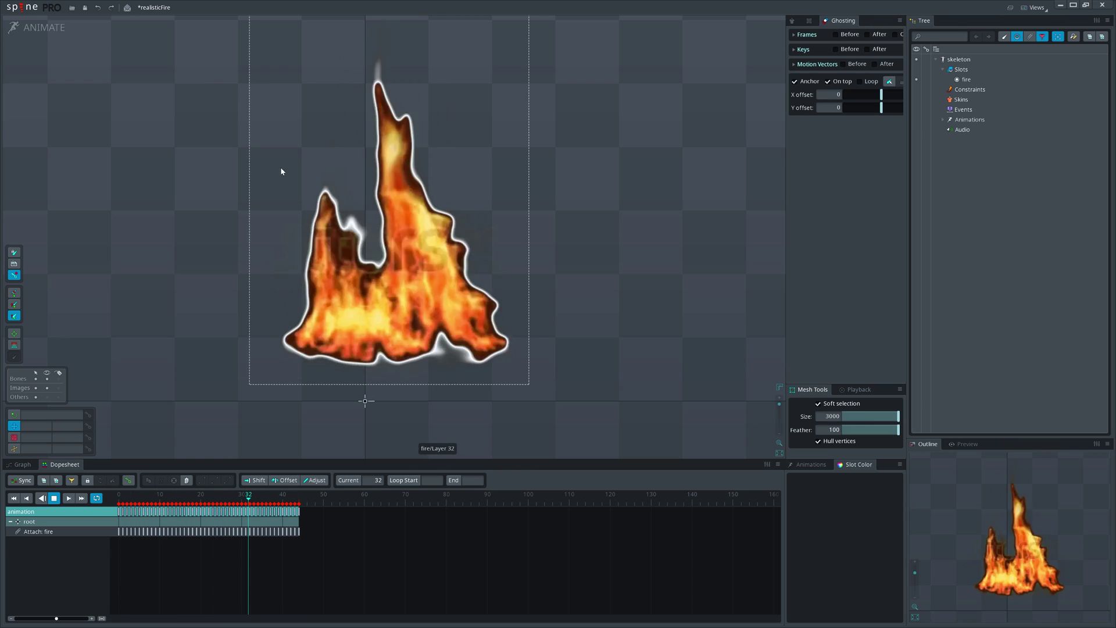
Try fading out the fire slot by lowering its slot color alpha, and undo the change.
{"action": "key", "text": "d"}
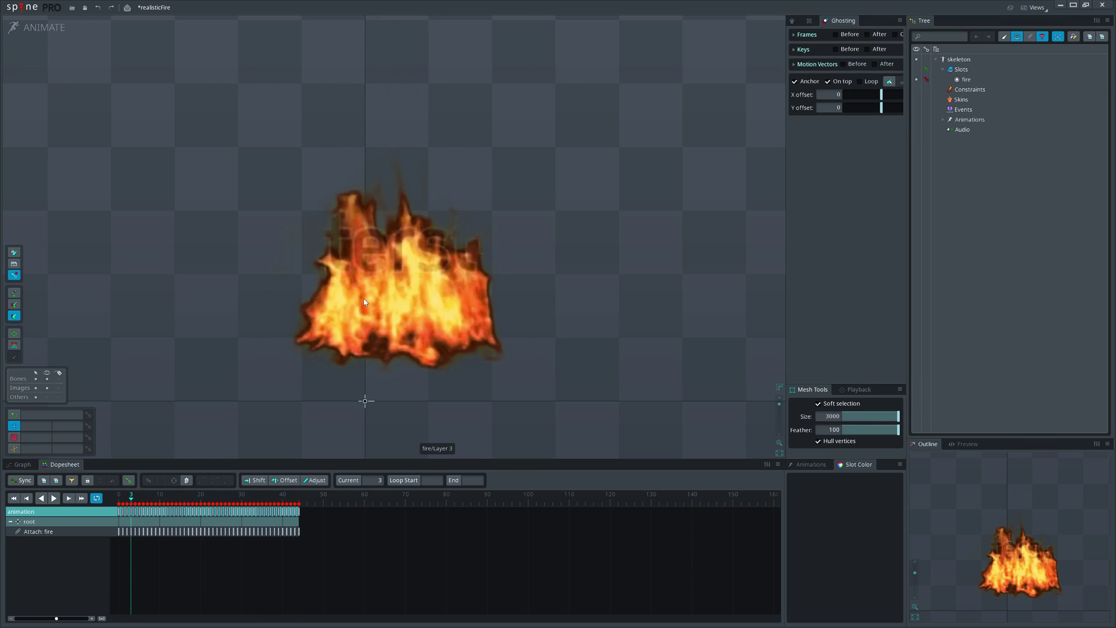
{"action": "left_click", "coordinate": [364, 298]}
{"action": "left_click_drag", "start_coordinate": [795, 478], "coordinate": [780, 588]}
{"action": "key", "text": "ctrl+z"}
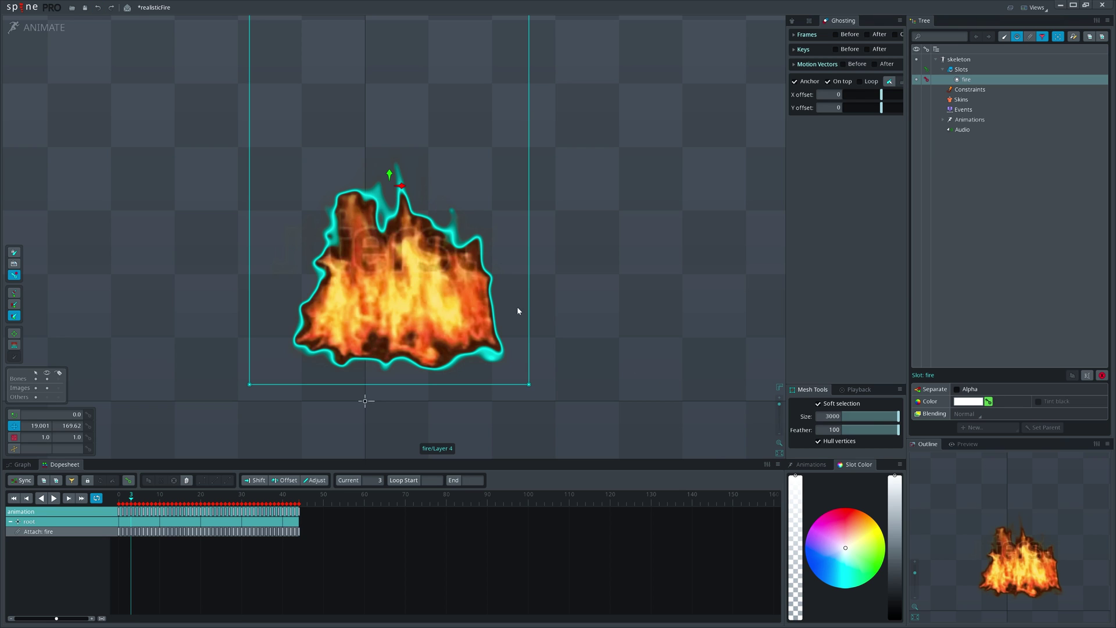
{"action": "left_click", "coordinate": [40, 28]}
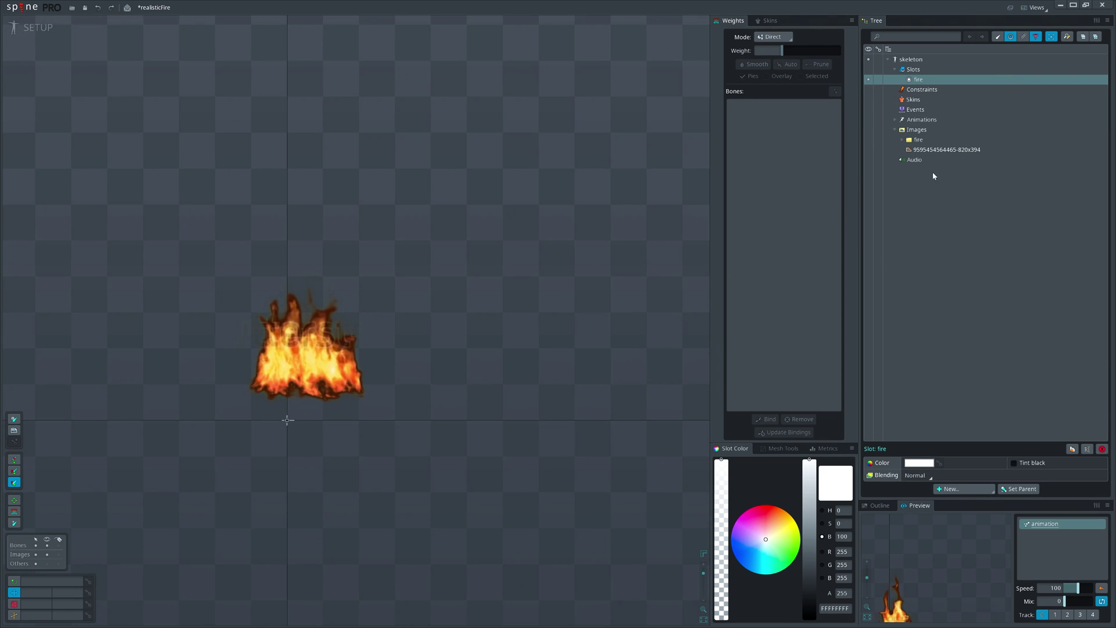
{"action": "left_click_drag", "start_coordinate": [921, 153], "coordinate": [365, 292]}
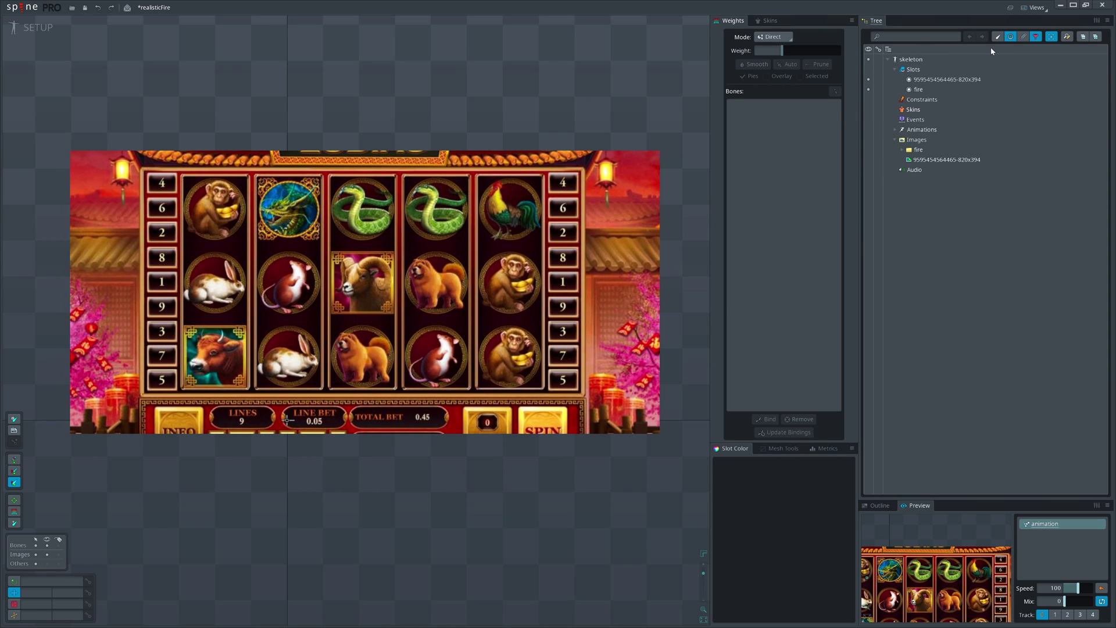
{"action": "left_click", "coordinate": [946, 79]}
{"action": "left_click_drag", "start_coordinate": [947, 79], "coordinate": [947, 93]}
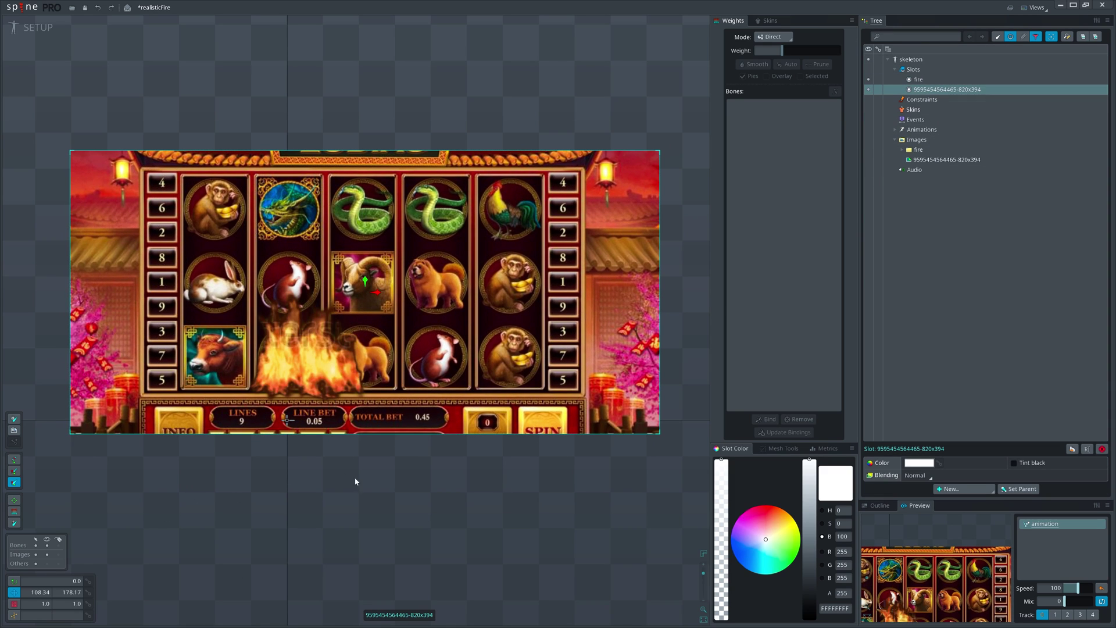
Scale the backdrop image to about 2.05 and move it to about 42.94, 339.6, aligning a bottom-row symbol with the flame.
{"action": "scroll", "coordinate": [372, 488], "scroll_direction": "down", "scroll_amount": 3}
{"action": "left_click_drag", "start_coordinate": [426, 501], "coordinate": [600, 430]}
{"action": "key", "text": "x"}
{"action": "key", "text": "v"}
{"action": "left_click_drag", "start_coordinate": [562, 557], "coordinate": [531, 475]}
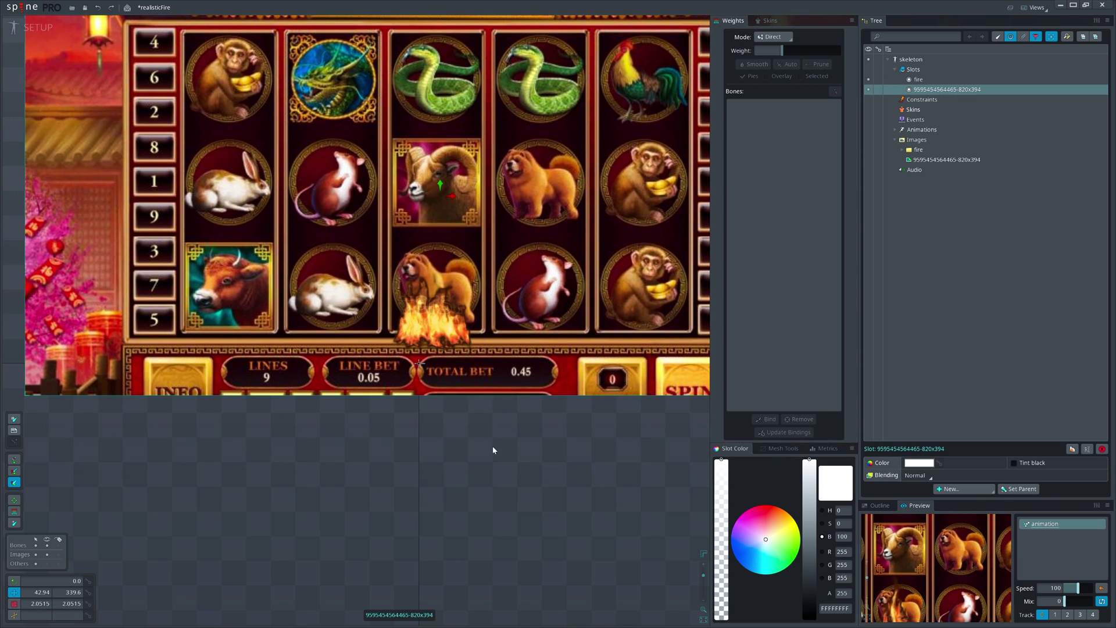
Switch to Animate mode and key the fire slot's color with alpha 0 at frame 0.
{"action": "left_click", "coordinate": [38, 29]}
{"action": "left_click", "coordinate": [988, 79]}
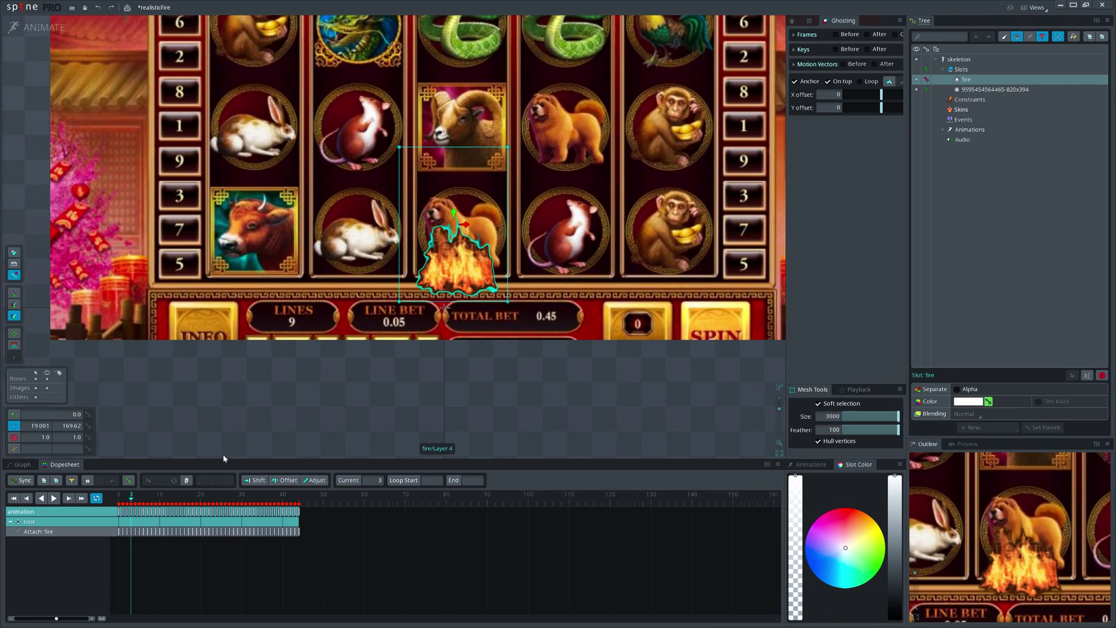
{"action": "left_click", "coordinate": [119, 496]}
{"action": "left_click_drag", "start_coordinate": [795, 489], "coordinate": [799, 580]}
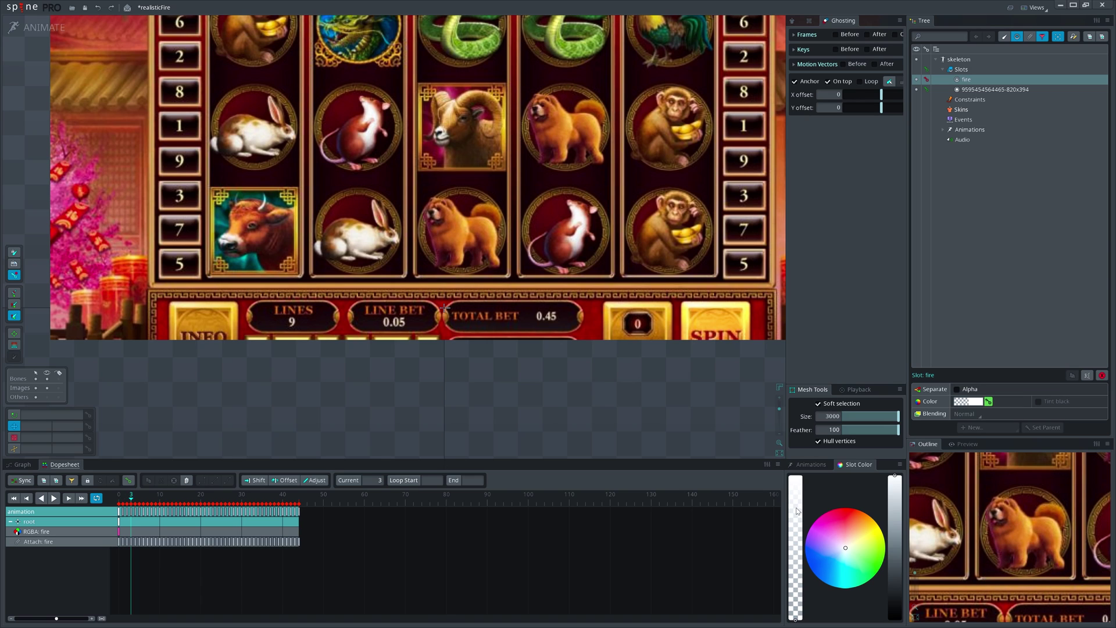
{"action": "left_click_drag", "start_coordinate": [797, 511], "coordinate": [796, 610]}
Key the fire slot's alpha at frames 4, 40 and 44 to complete its fade-in and fade-out, and preview it.
{"action": "left_click", "coordinate": [283, 511]}
{"action": "left_click", "coordinate": [299, 512]}
{"action": "scroll", "coordinate": [651, 389], "scroll_direction": "down", "scroll_amount": 3}
{"action": "left_click", "coordinate": [192, 498]}
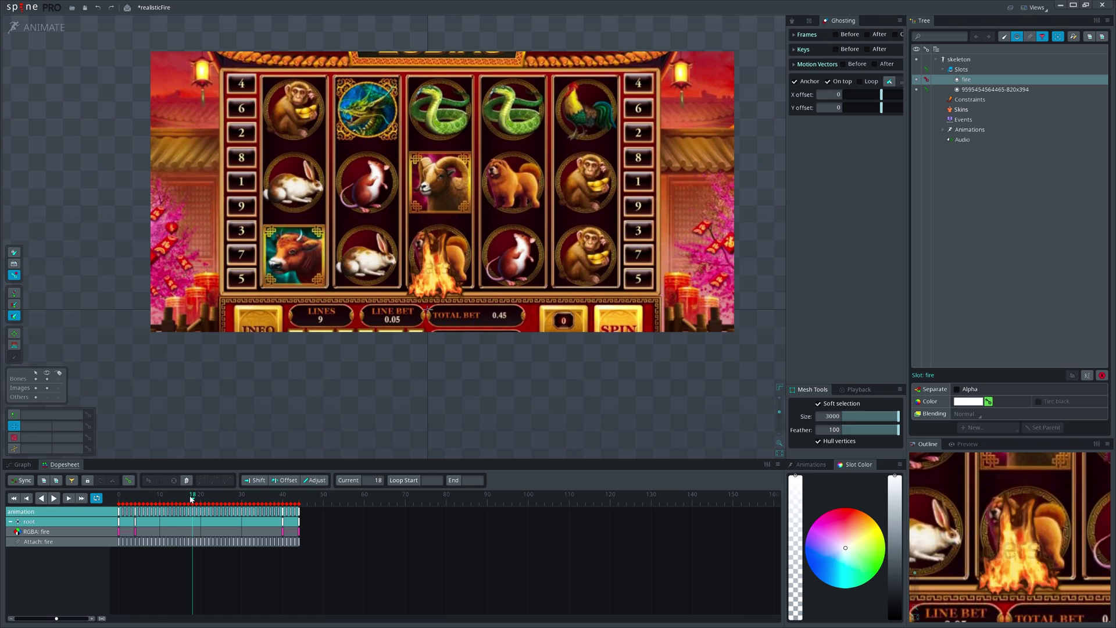
{"action": "key", "text": "d"}
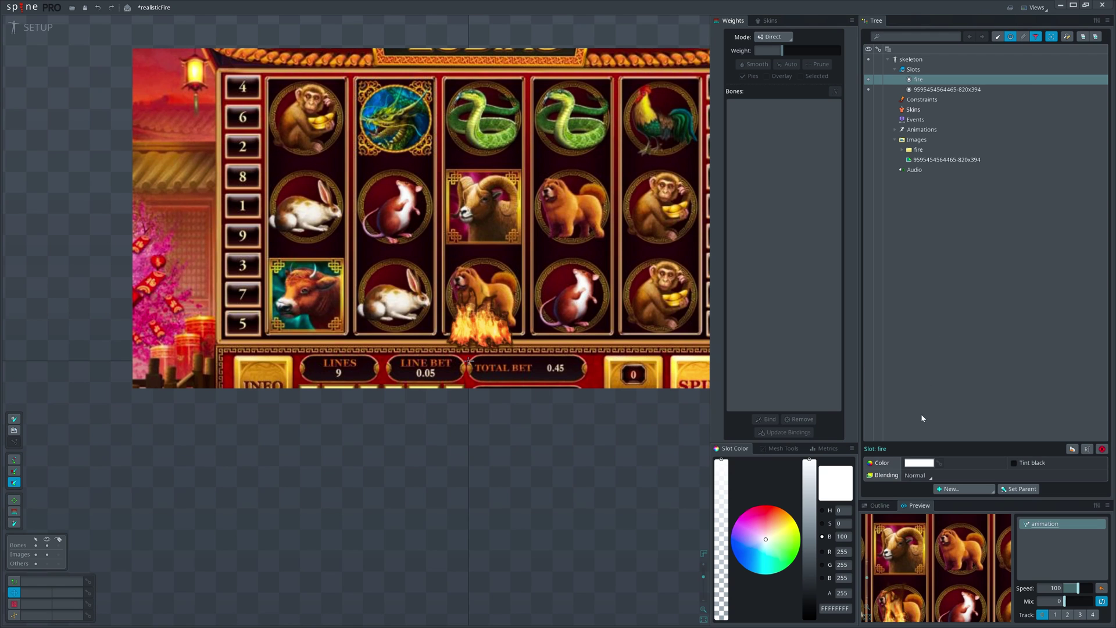
Duplicate the fire slot in Setup mode and return to Animate mode.
{"action": "left_click", "coordinate": [1072, 449]}
{"action": "left_click", "coordinate": [383, 340]}
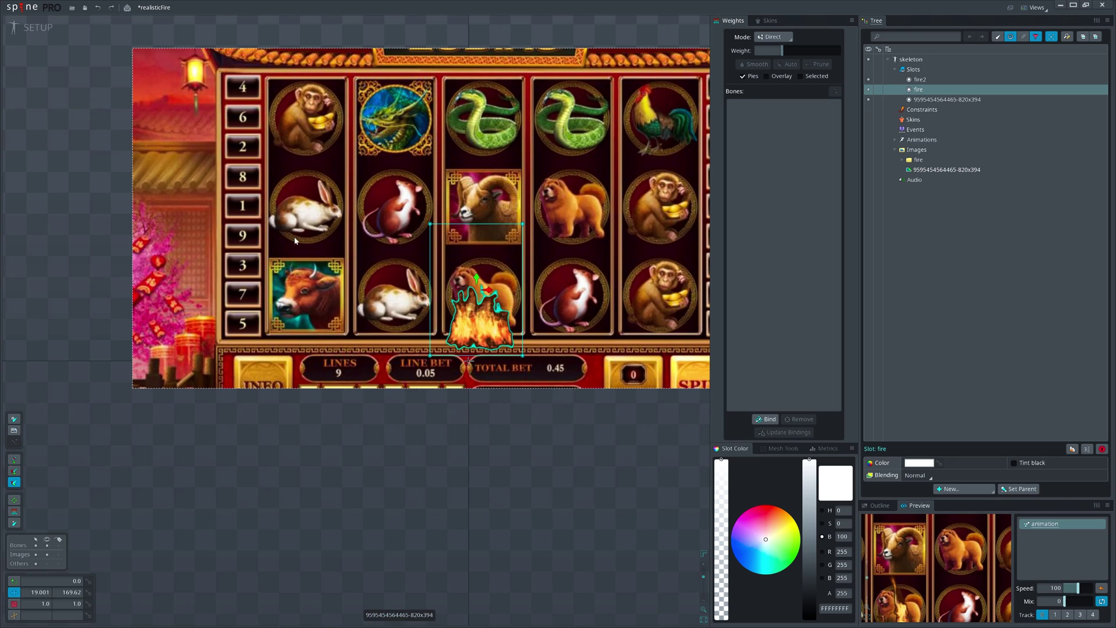
{"action": "left_click", "coordinate": [33, 29]}
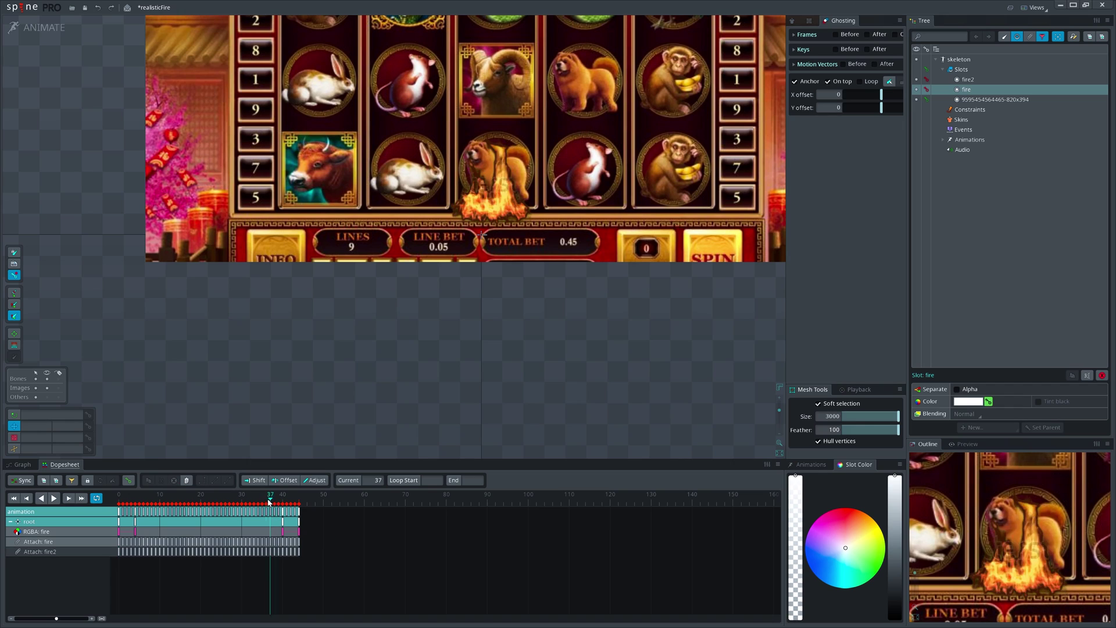
Key the fire2 slot's alpha at 100 on frames 4 and 40 and at 0 on frames 8 and 36, and preview the loop.
{"action": "left_click_drag", "start_coordinate": [796, 484], "coordinate": [796, 619]}
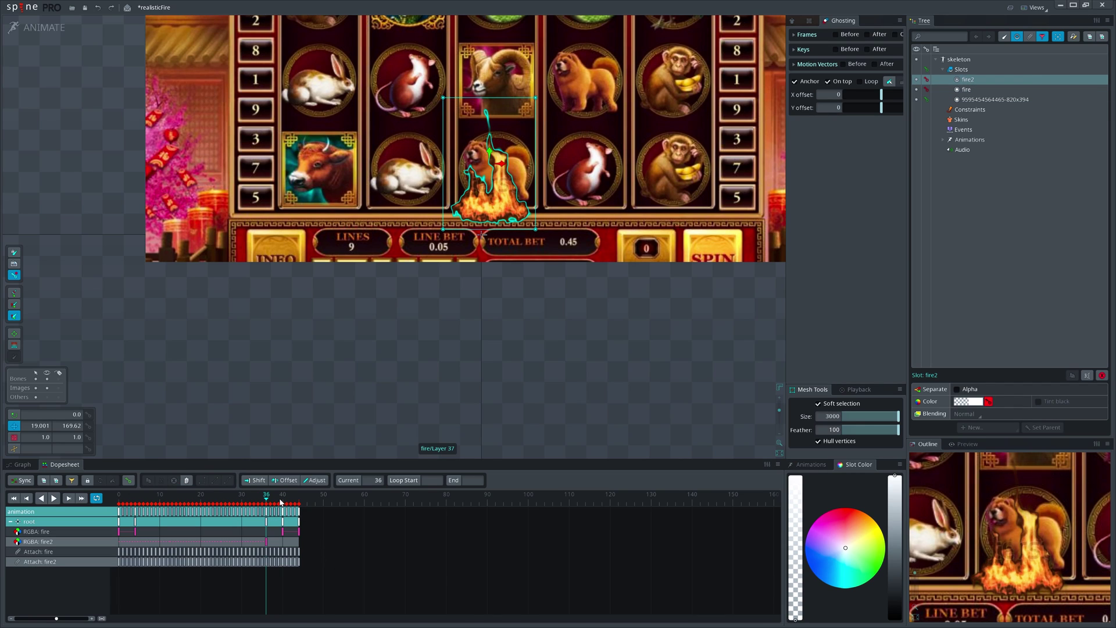
{"action": "left_click", "coordinate": [283, 502]}
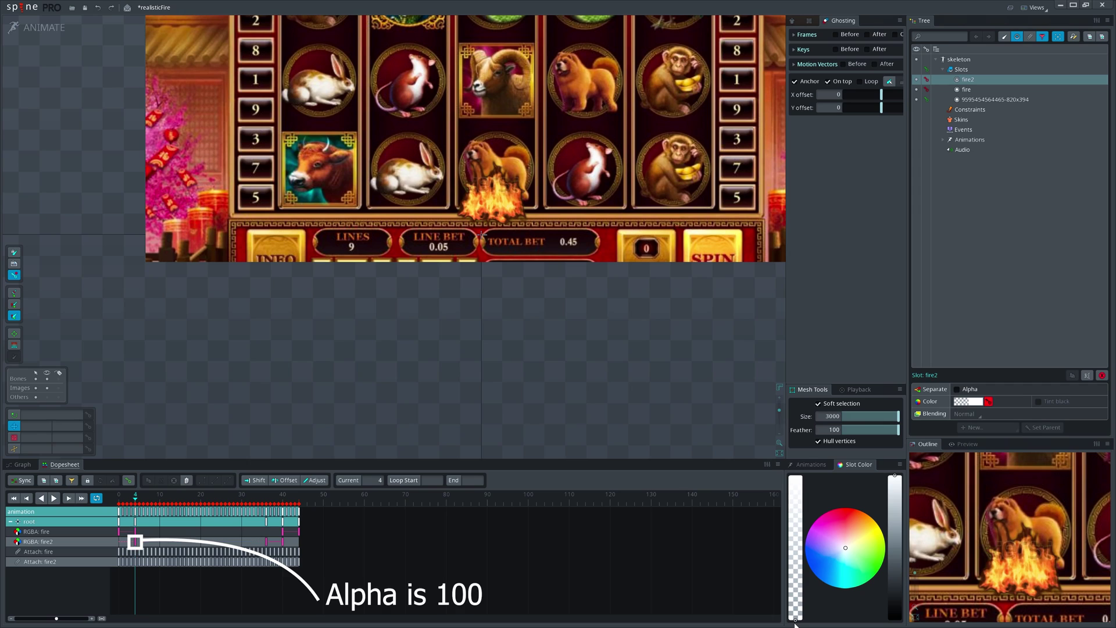
{"action": "left_click", "coordinate": [152, 501]}
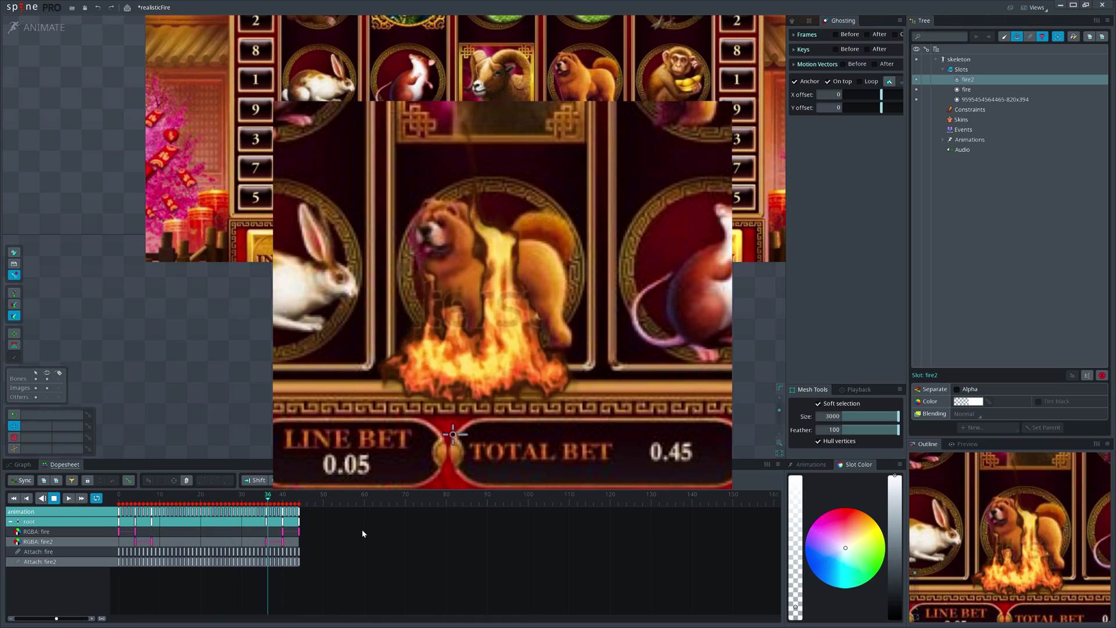
{"action": "left_click_drag", "start_coordinate": [597, 340], "coordinate": [514, 482]}
{"action": "scroll", "coordinate": [497, 426], "scroll_direction": "up", "scroll_amount": 3}
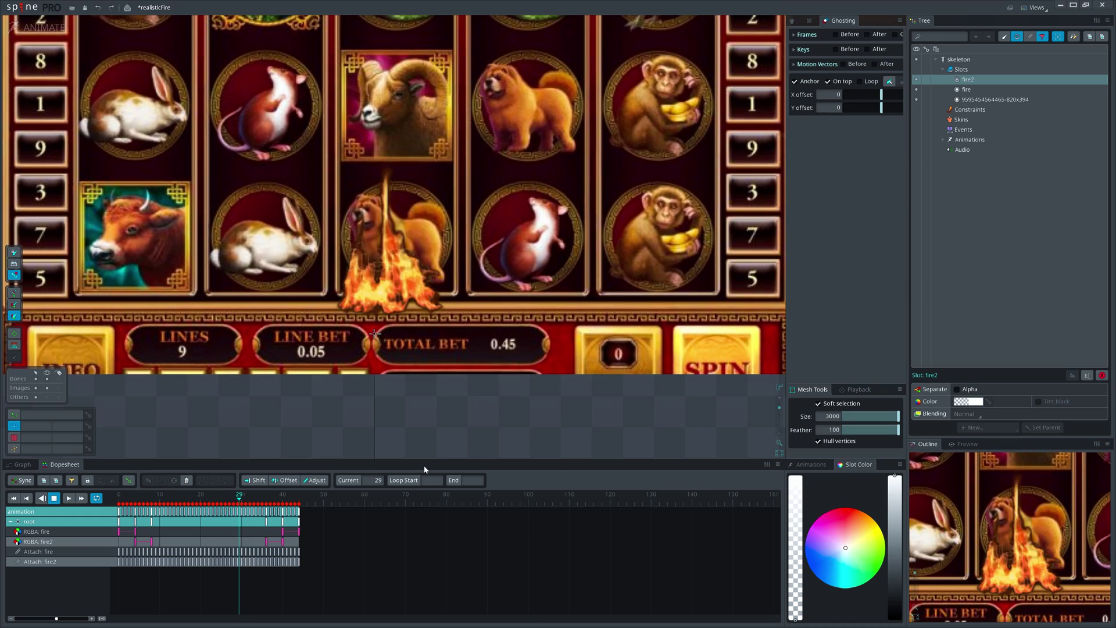
Shift the whole fire2 attachment key sequence so it starts at frame 36.
{"action": "left_click", "coordinate": [268, 553]}
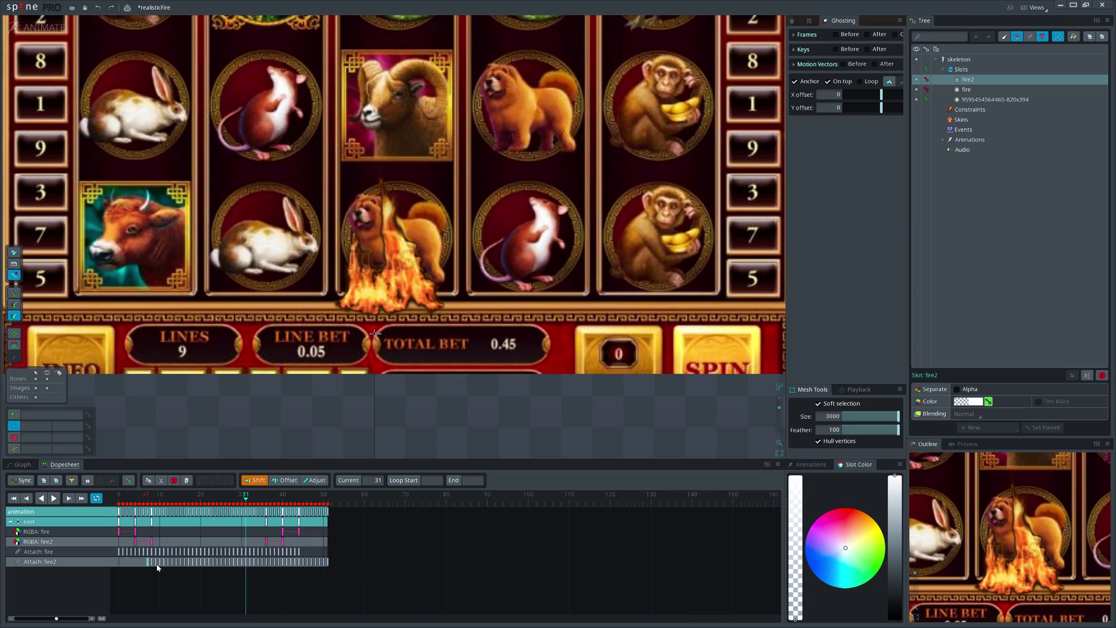
{"action": "left_click_drag", "start_coordinate": [157, 567], "coordinate": [282, 567]}
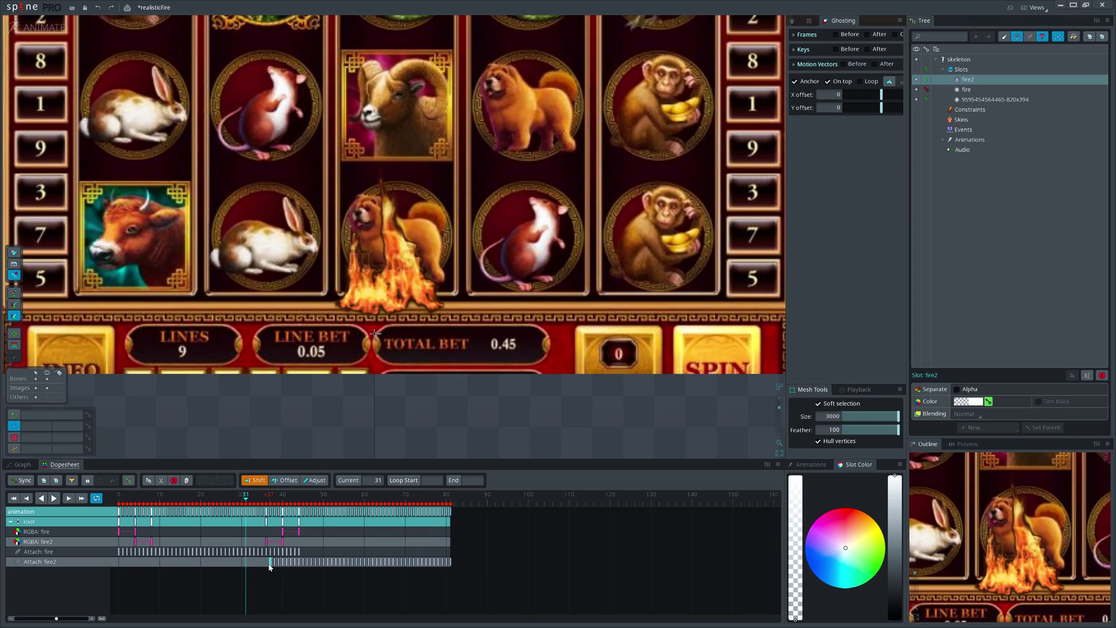
{"action": "left_click", "coordinate": [309, 584]}
Copy the fire2 attachment keys from frames 44 to 52 and paste them at frame 0.
{"action": "left_click_drag", "start_coordinate": [299, 585], "coordinate": [328, 564]}
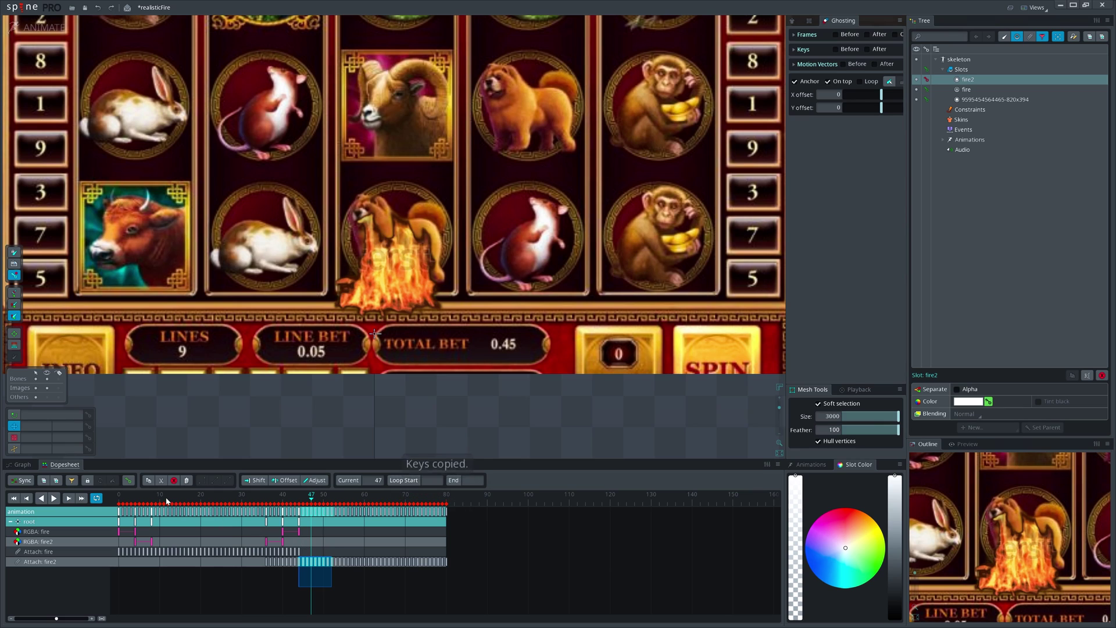
{"action": "left_click_drag", "start_coordinate": [160, 498], "coordinate": [118, 499]}
{"action": "key", "text": "ctrl+v"}
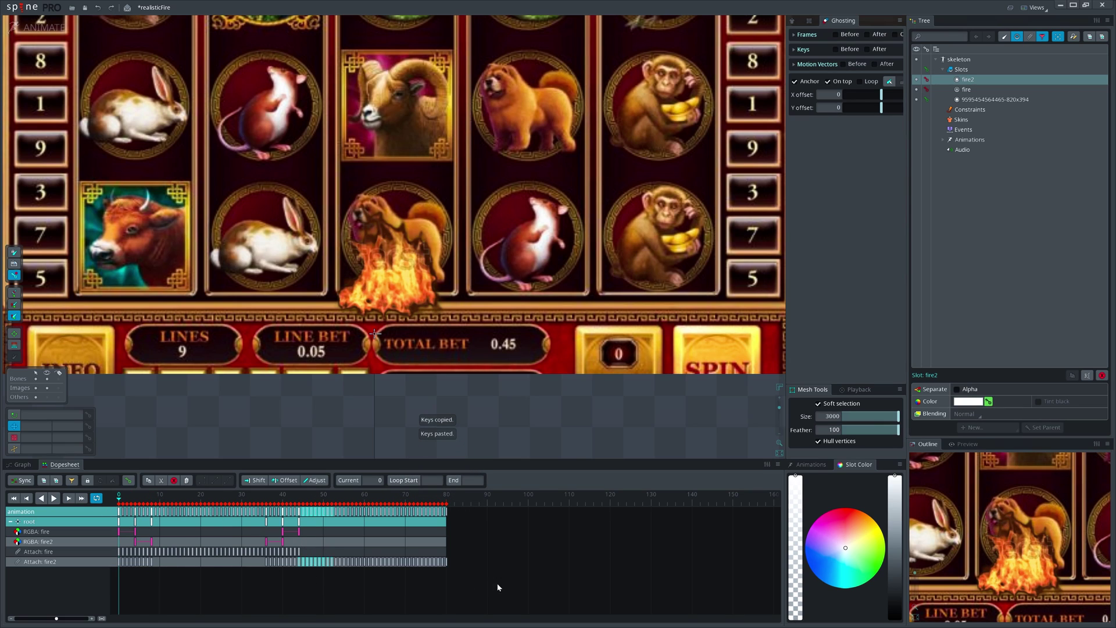
Delete the fire2 attachment keys beyond frame 44 and play the looping animation.
{"action": "left_click_drag", "start_coordinate": [498, 587], "coordinate": [306, 502]}
{"action": "key", "text": "Delete"}
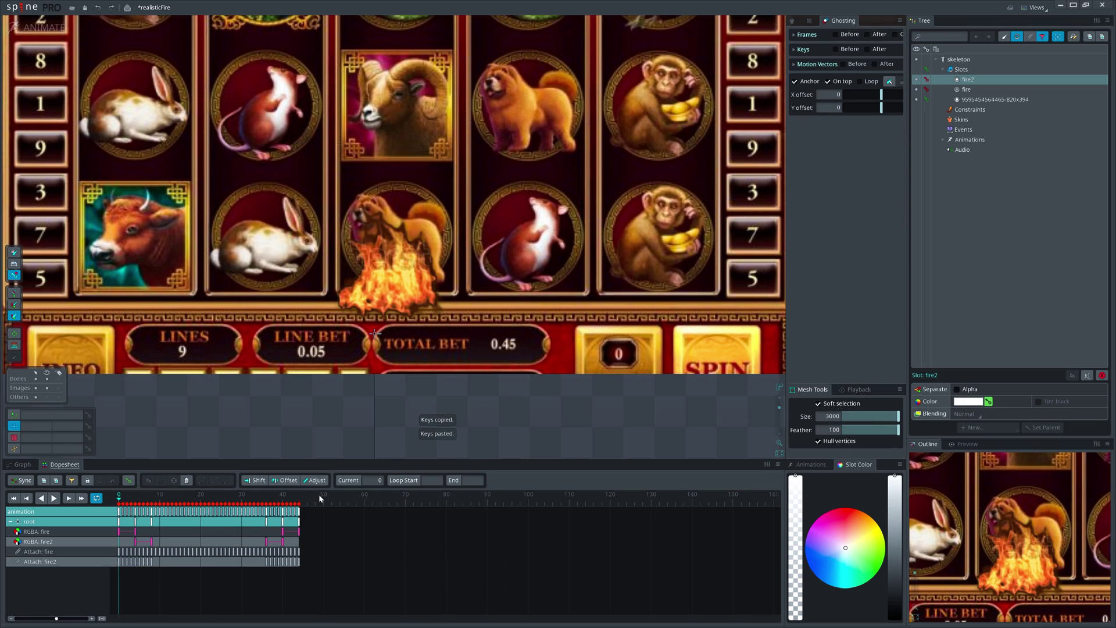
{"action": "key", "text": "space"}
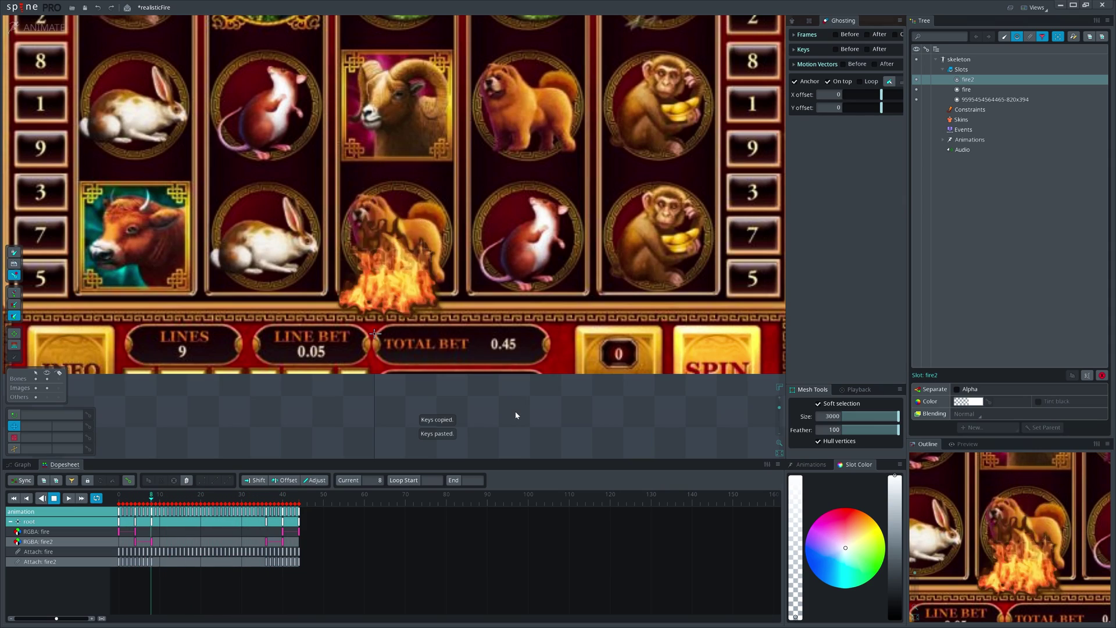
{"action": "scroll", "coordinate": [515, 411], "scroll_direction": "up", "scroll_amount": 4}
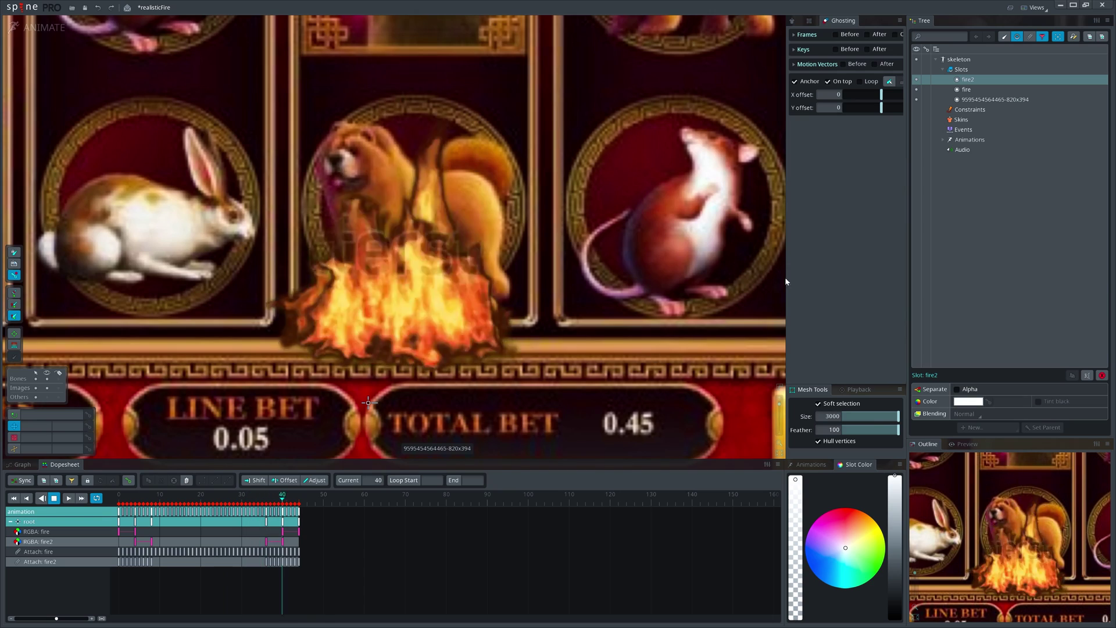
Hide the backdrop image and spread the duplicated flame bones along a horizontal row in Setup mode.
{"action": "left_click", "coordinate": [917, 100]}
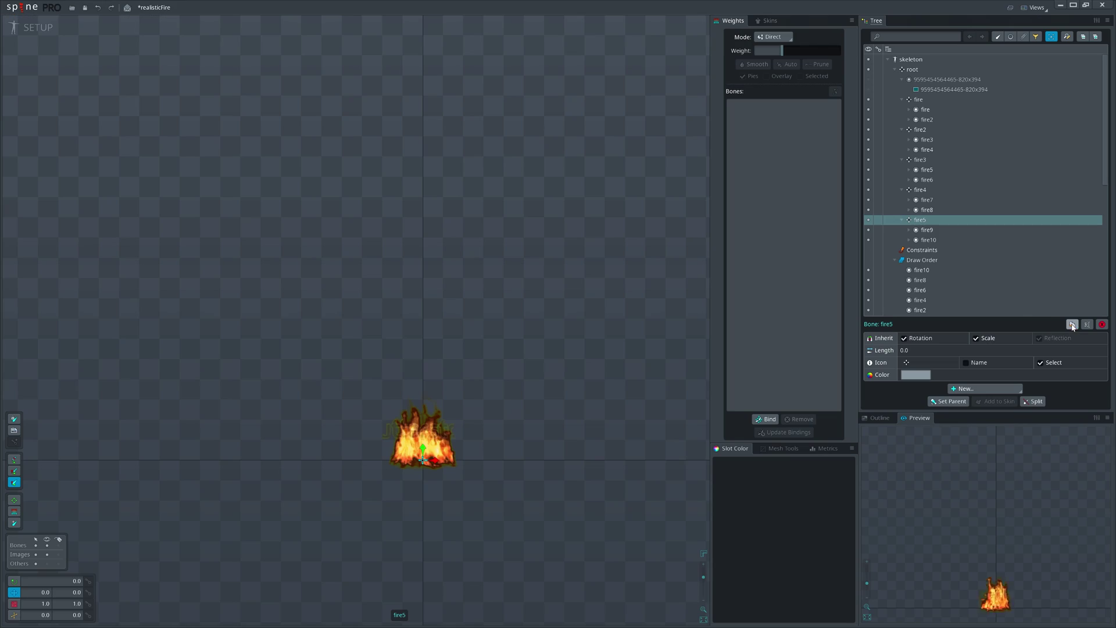
{"action": "key", "text": "Page_Up"}
{"action": "left_click_drag", "start_coordinate": [529, 478], "coordinate": [625, 474]}
{"action": "key", "text": "Page_Up"}
{"action": "left_click_drag", "start_coordinate": [639, 470], "coordinate": [619, 456]}
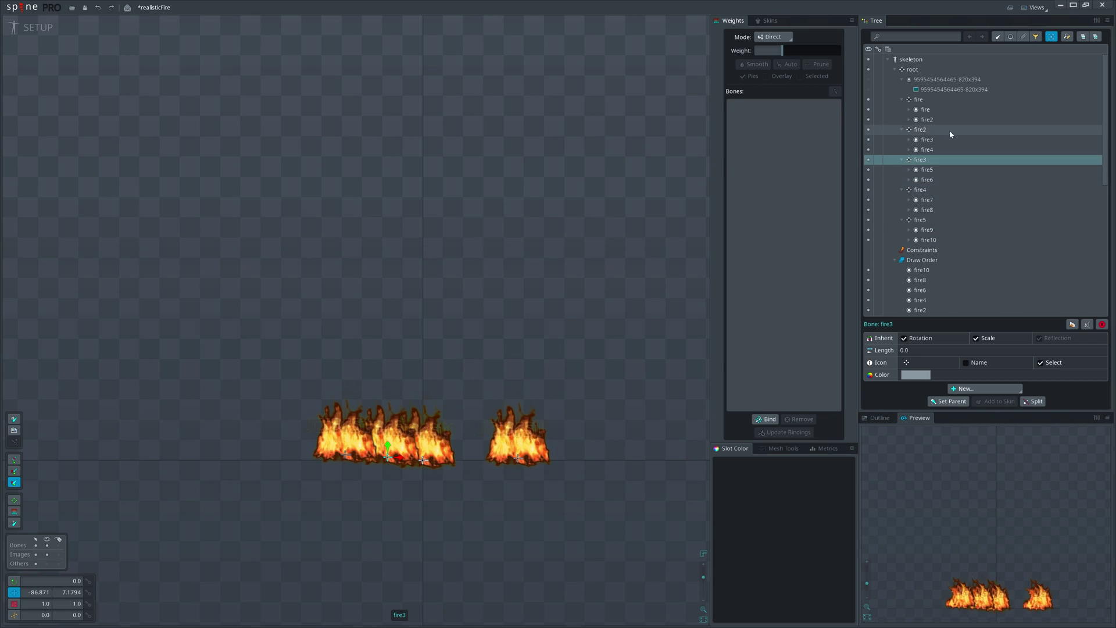
Fill the gap in the flame row with the fire2 bone and scale the flame bones to varied sizes.
{"action": "key", "text": "Page_Down"}
{"action": "left_click_drag", "start_coordinate": [592, 526], "coordinate": [654, 436]}
{"action": "key", "text": "Page_Down"}
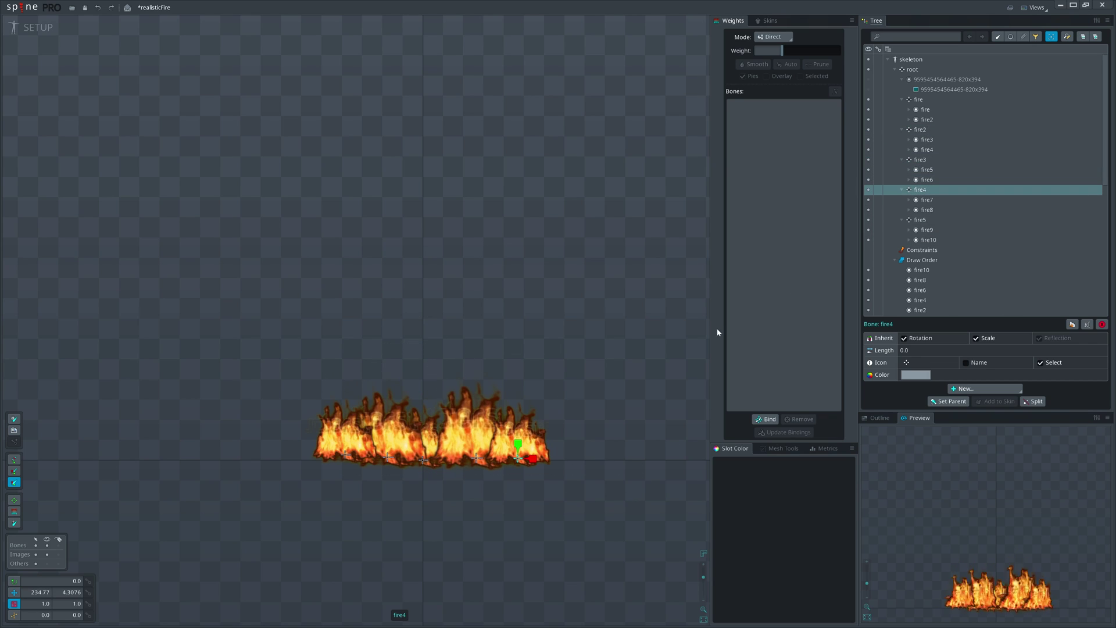
{"action": "left_click", "coordinate": [965, 220]}
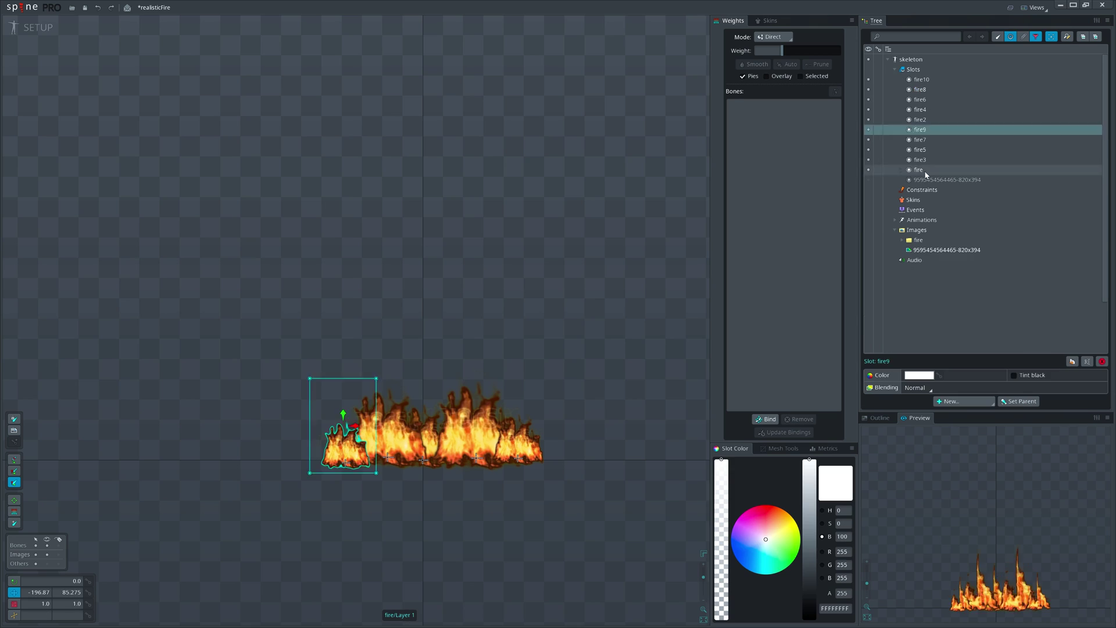
Set the blending of all ten fire slots, from fire through fire10, to Additive.
{"action": "left_click", "coordinate": [924, 170]}
{"action": "left_click", "coordinate": [927, 79], "text": "shift"}
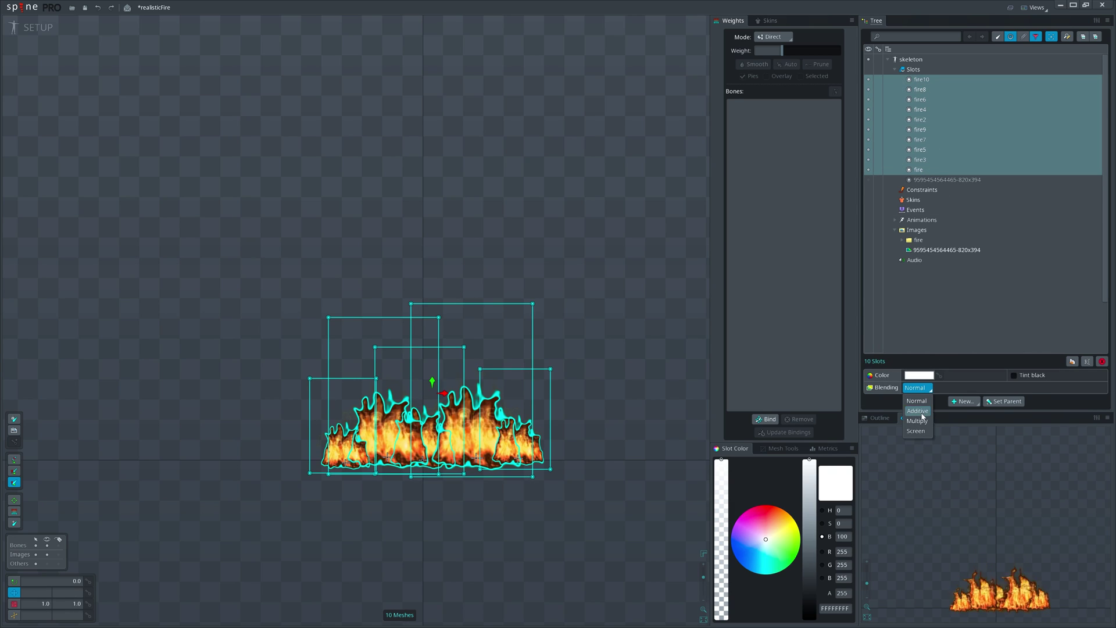
{"action": "left_click", "coordinate": [918, 411]}
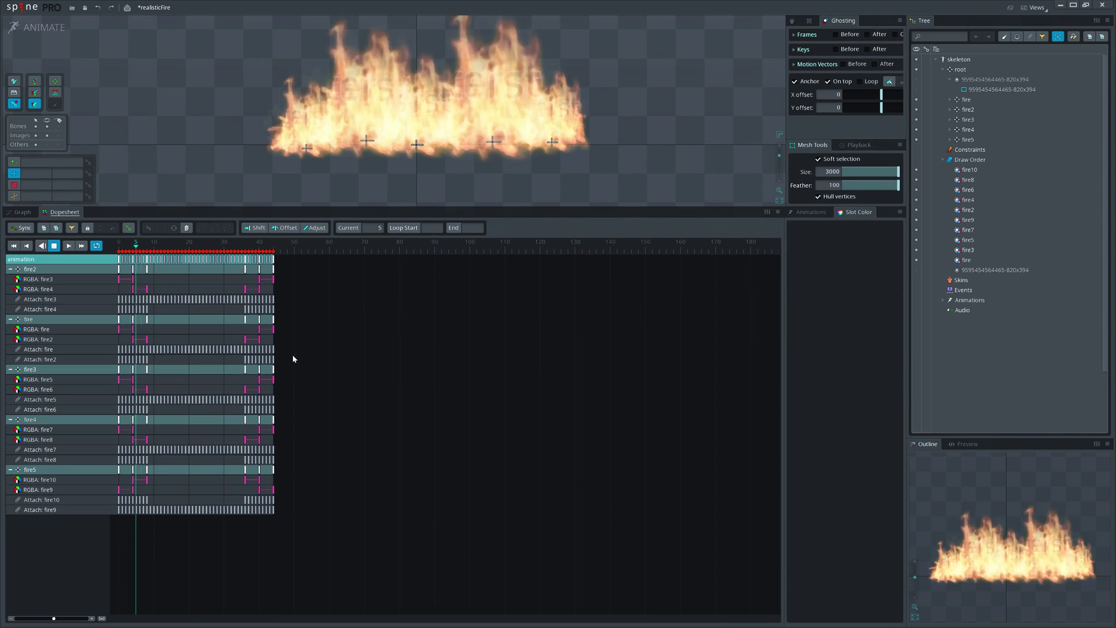
Offset the keys of the fire, fire3, fire4 and fire5 bones to progressively later start frames, staggering the flames.
{"action": "left_click_drag", "start_coordinate": [124, 325], "coordinate": [144, 321]}
{"action": "left_click_drag", "start_coordinate": [119, 372], "coordinate": [157, 385]}
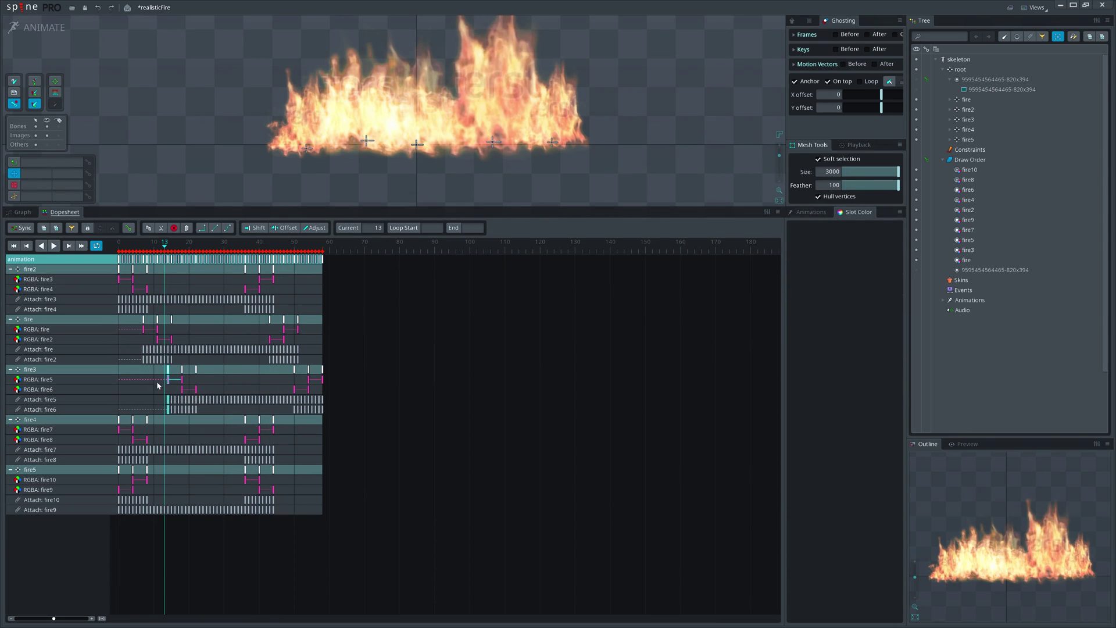
{"action": "left_click_drag", "start_coordinate": [164, 425], "coordinate": [206, 425]}
{"action": "left_click_drag", "start_coordinate": [119, 470], "coordinate": [226, 474]}
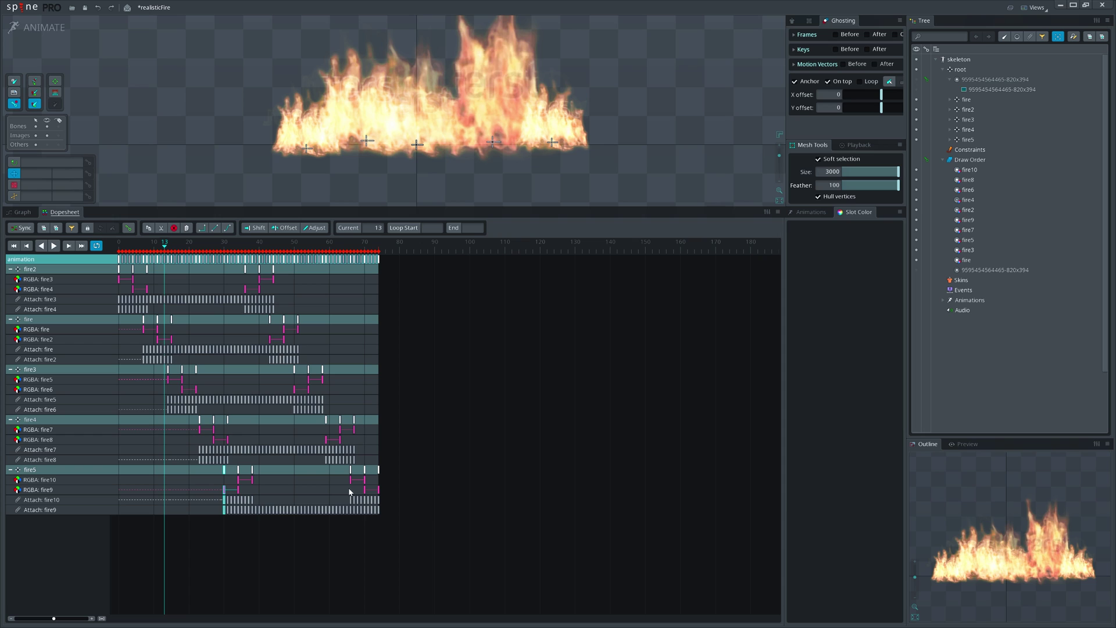
Copy all keys from frame 44 onward to frame 0, delete those overhanging the loop end, and play the animation.
{"action": "left_click", "coordinate": [273, 245]}
{"action": "left_click_drag", "start_coordinate": [459, 354], "coordinate": [273, 244]}
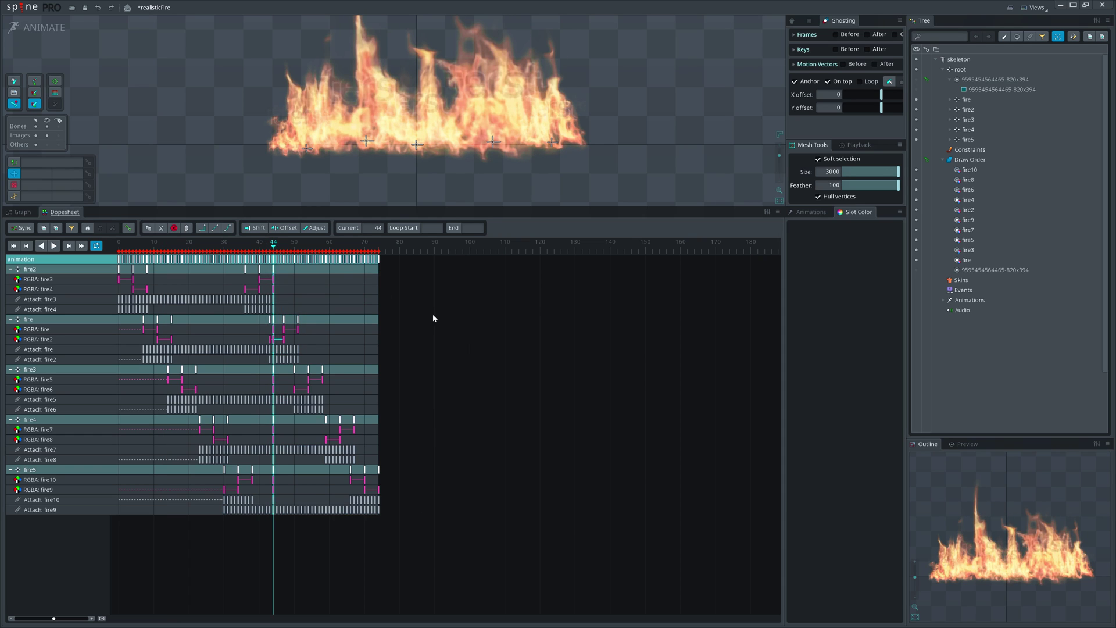
{"action": "left_click_drag", "start_coordinate": [431, 324], "coordinate": [272, 244]}
{"action": "key", "text": "ctrl+c"}
{"action": "key", "text": "Home"}
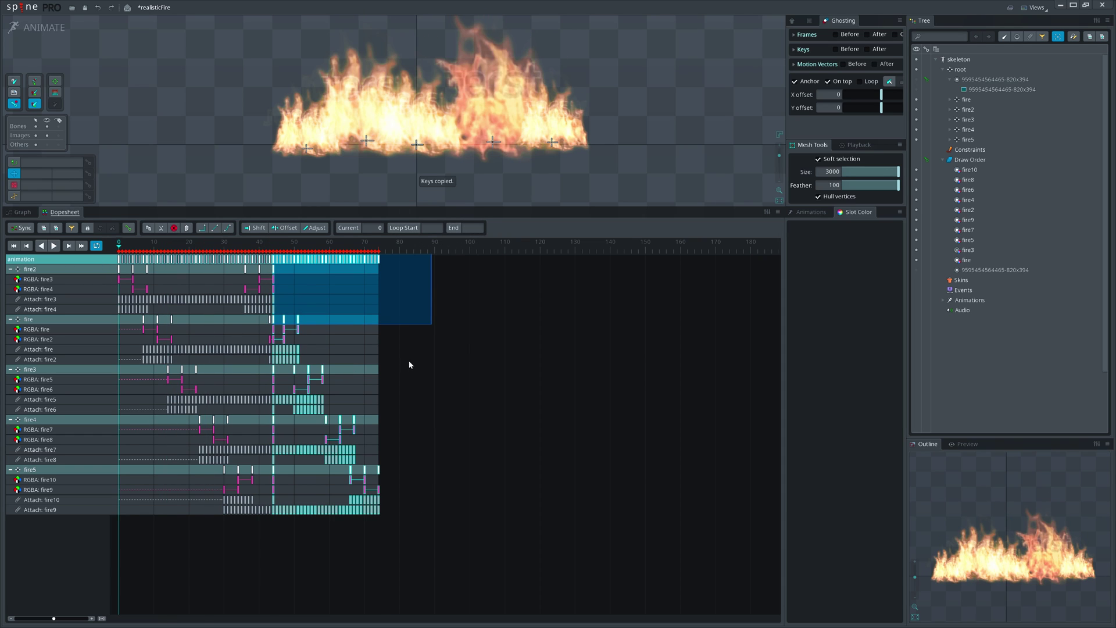
{"action": "key", "text": "ctrl+v"}
{"action": "key", "text": "Delete"}
{"action": "key", "text": "space"}
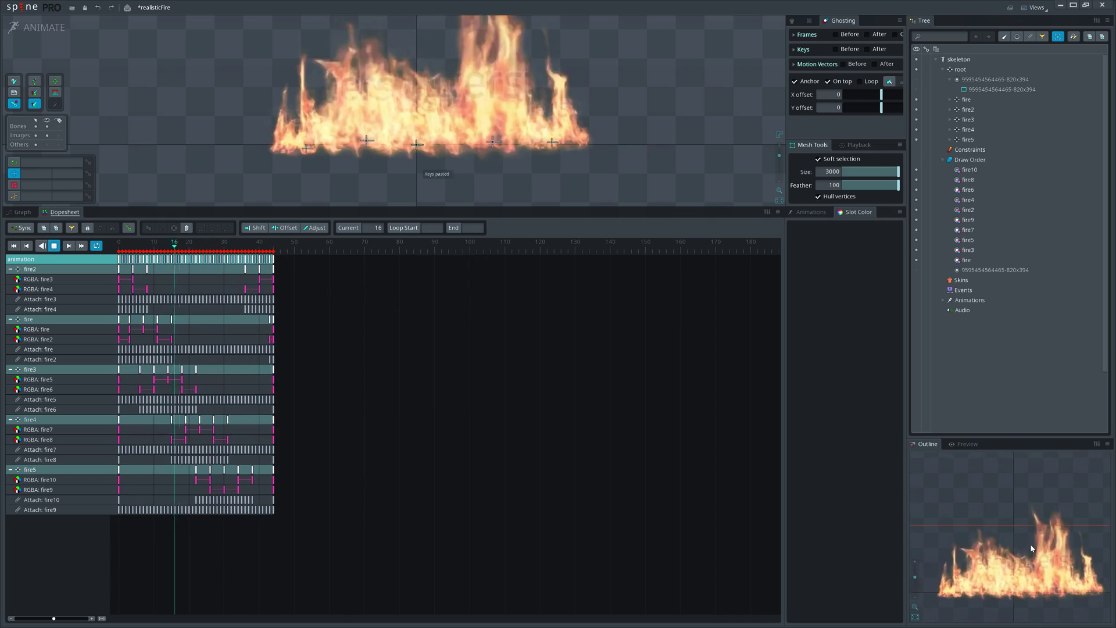
{"action": "key", "text": "space"}
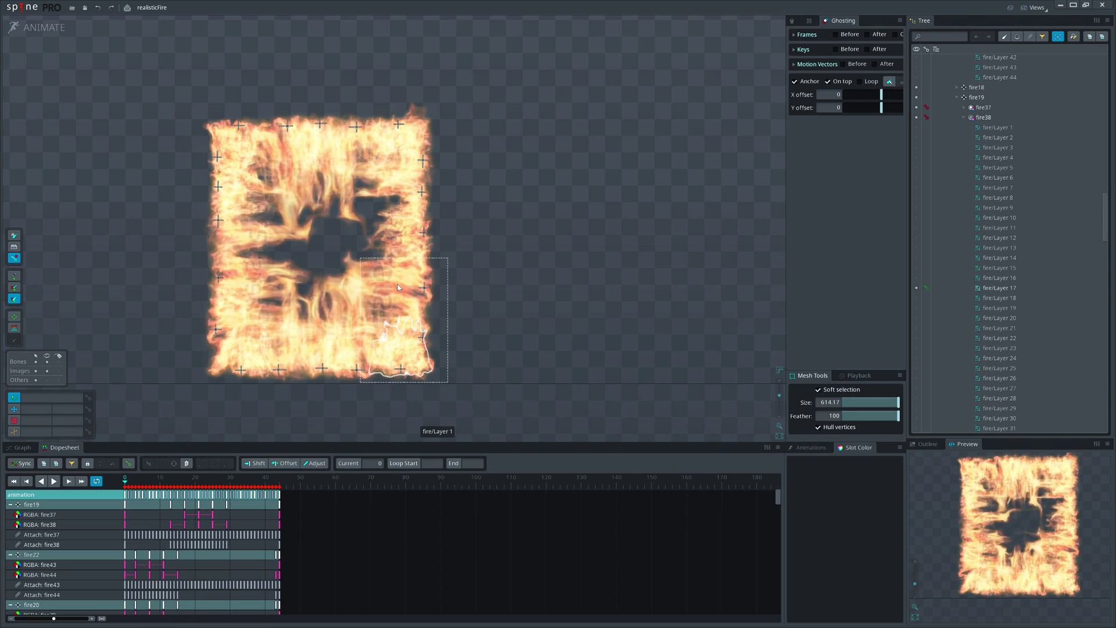
Select all 40 flame meshes of the square fire frame and key a deformation pulling their inner vertices towards the centre.
{"action": "left_click", "coordinate": [400, 312]}
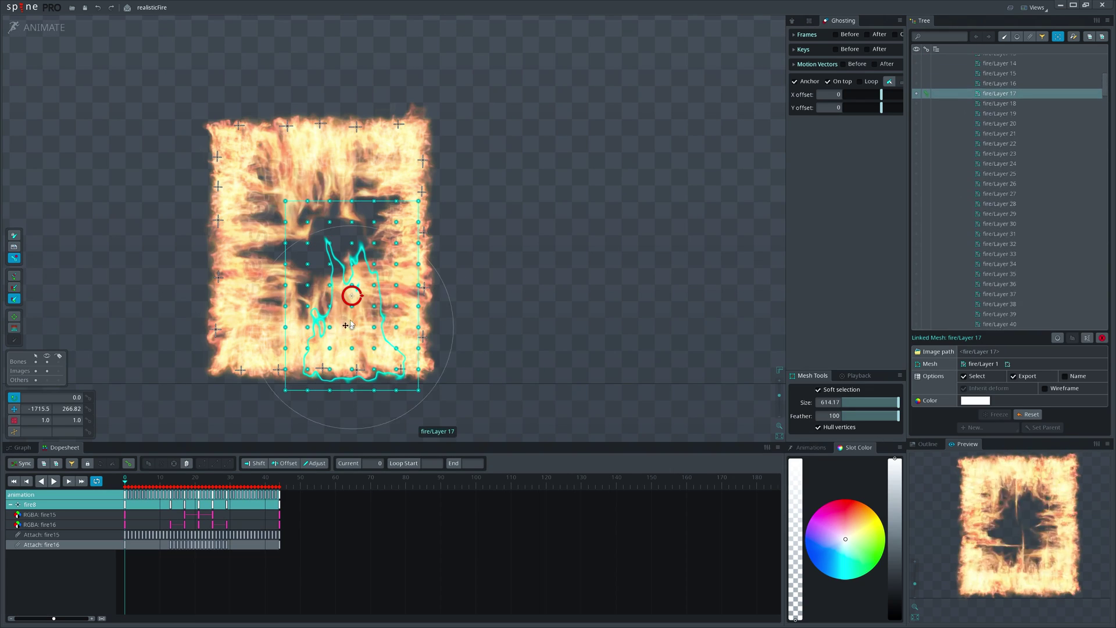
{"action": "left_click_drag", "start_coordinate": [501, 313], "coordinate": [536, 314]}
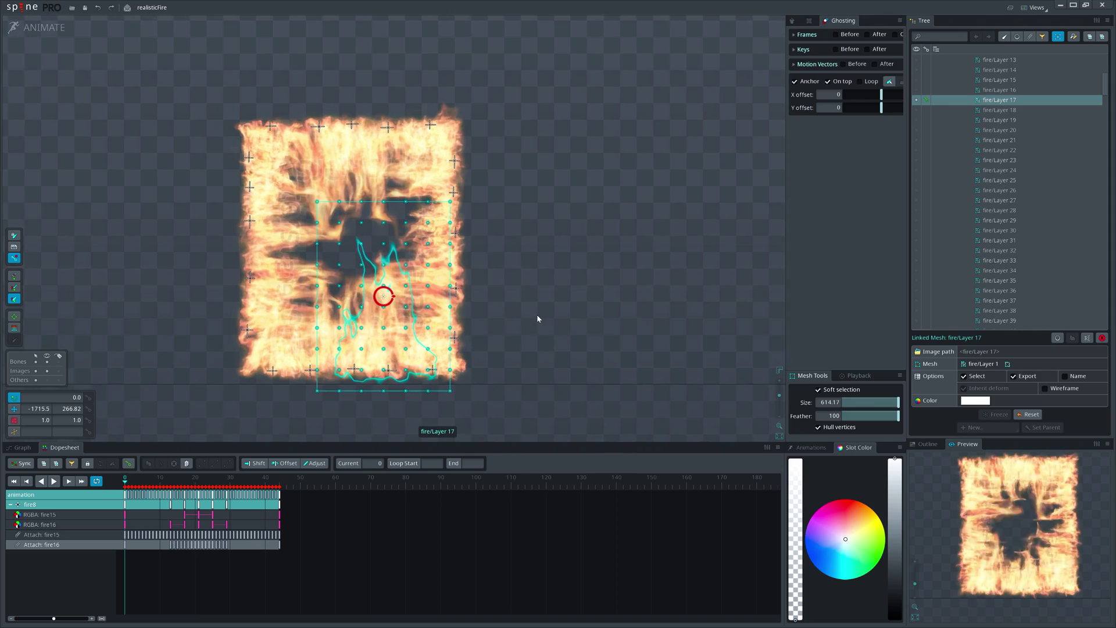
{"action": "key", "text": "space"}
{"action": "left_click", "coordinate": [408, 271]}
{"action": "key", "text": "ctrl+a"}
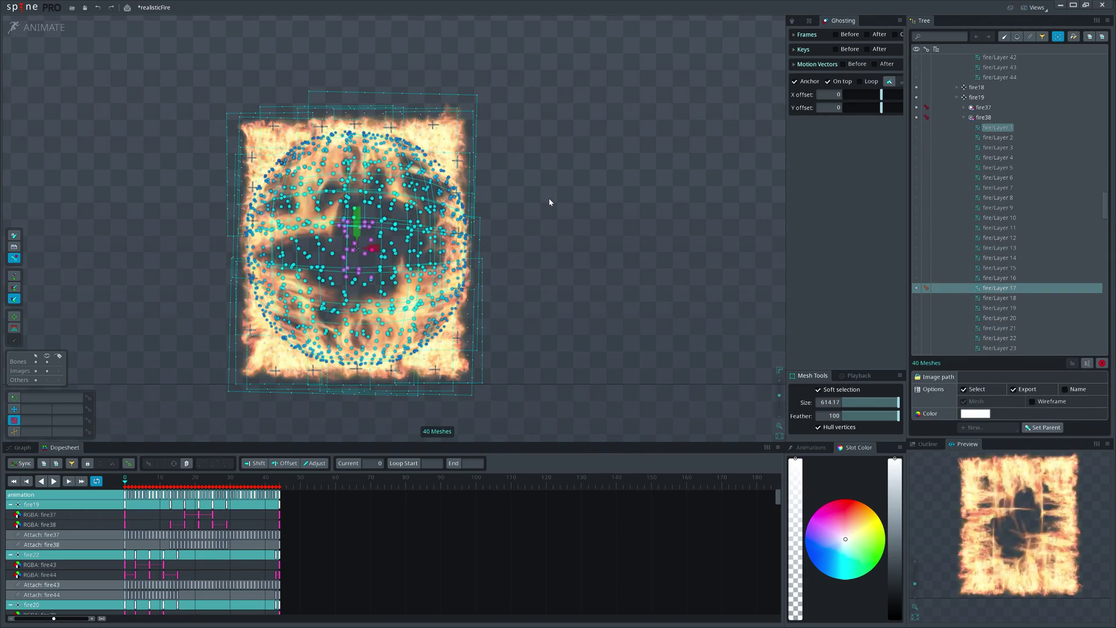
{"action": "key", "text": "k"}
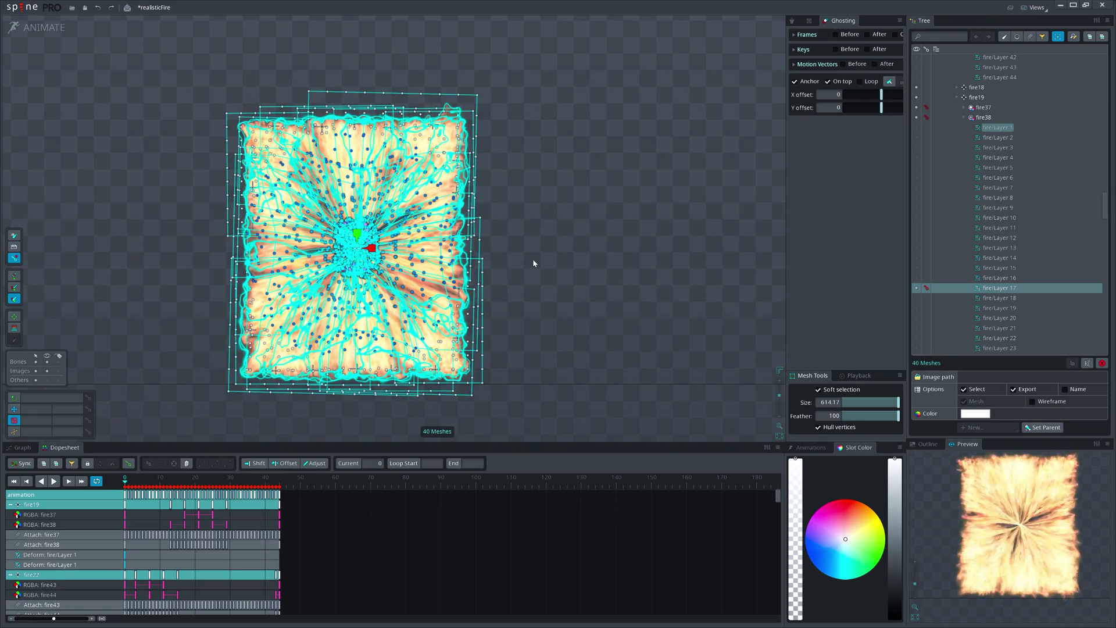
{"action": "key", "text": "c"}
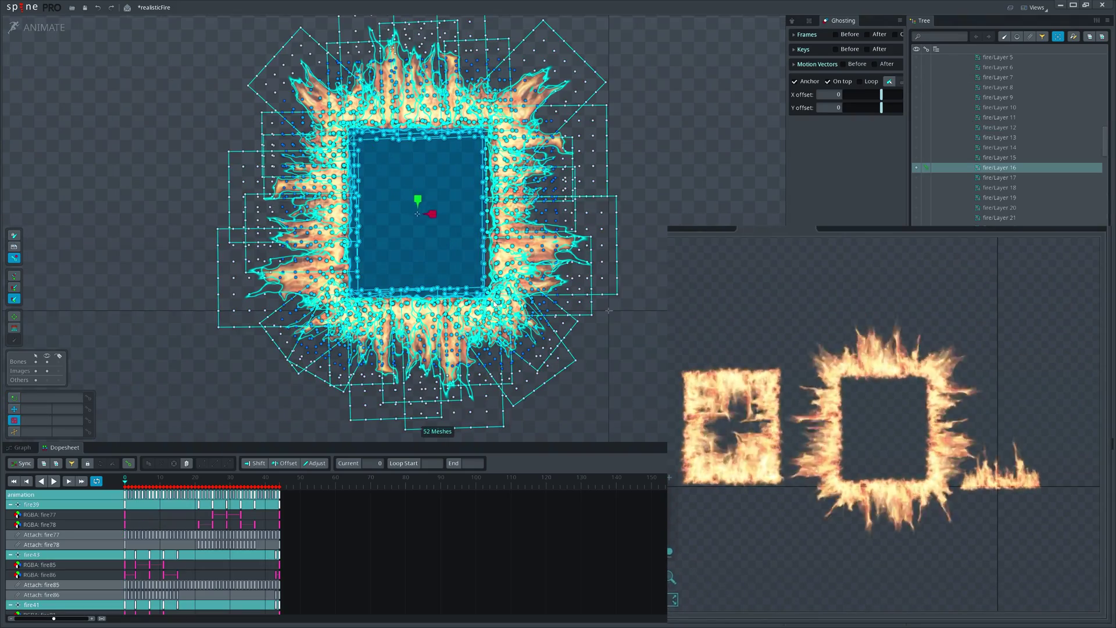
Pull the inner-edge vertices of the outward-burning frame's 52 meshes to the centre and rotate them into a swirl.
{"action": "left_click_drag", "start_coordinate": [492, 303], "coordinate": [450, 214]}
{"action": "key", "text": "c"}
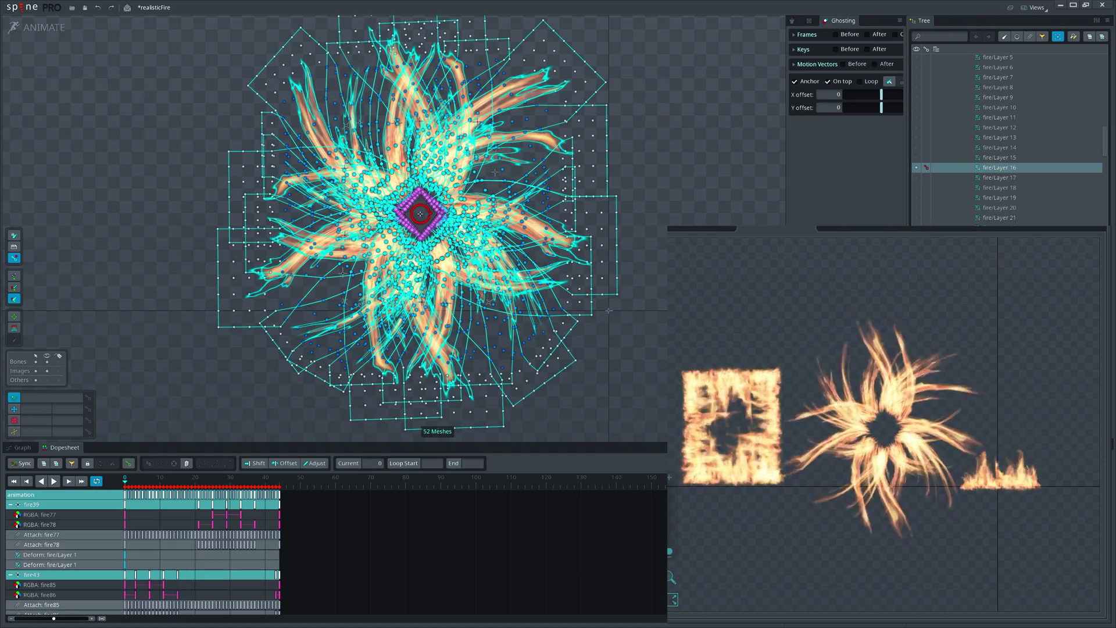
{"action": "left_click_drag", "start_coordinate": [699, 219], "coordinate": [586, 98]}
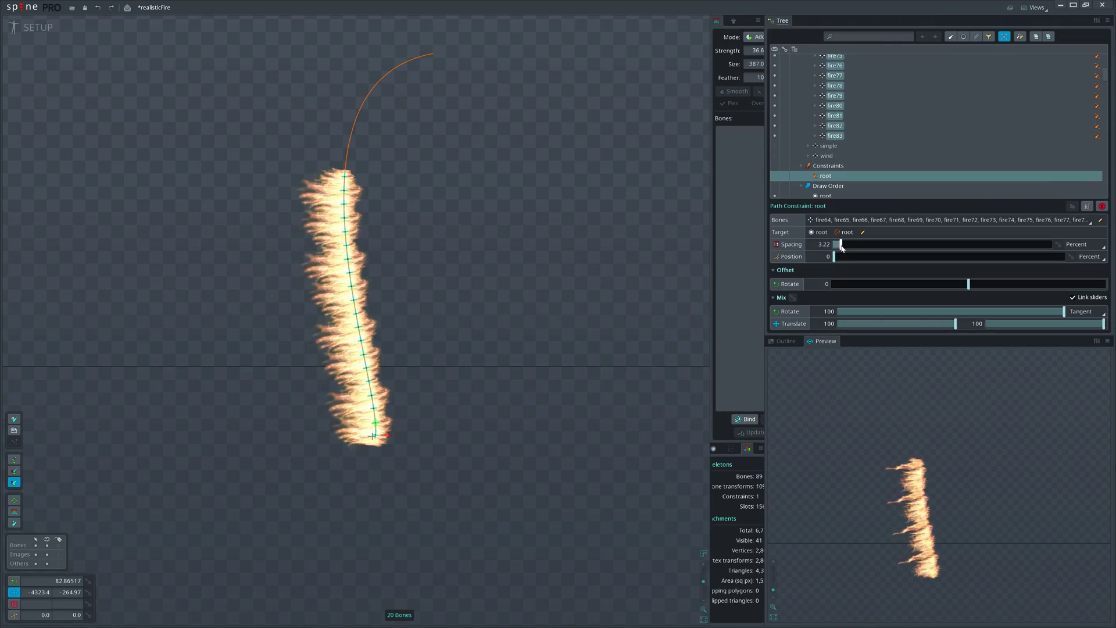
Set the root path constraint's spacing to 5.23 percent and reduce its rotation offset to align the flames along the path.
{"action": "left_click_drag", "start_coordinate": [837, 244], "coordinate": [846, 244]}
{"action": "left_click_drag", "start_coordinate": [969, 285], "coordinate": [891, 294]}
Reshape the root path from an open curve into a round ring by moving its end points and handles.
{"action": "left_click", "coordinate": [384, 77]}
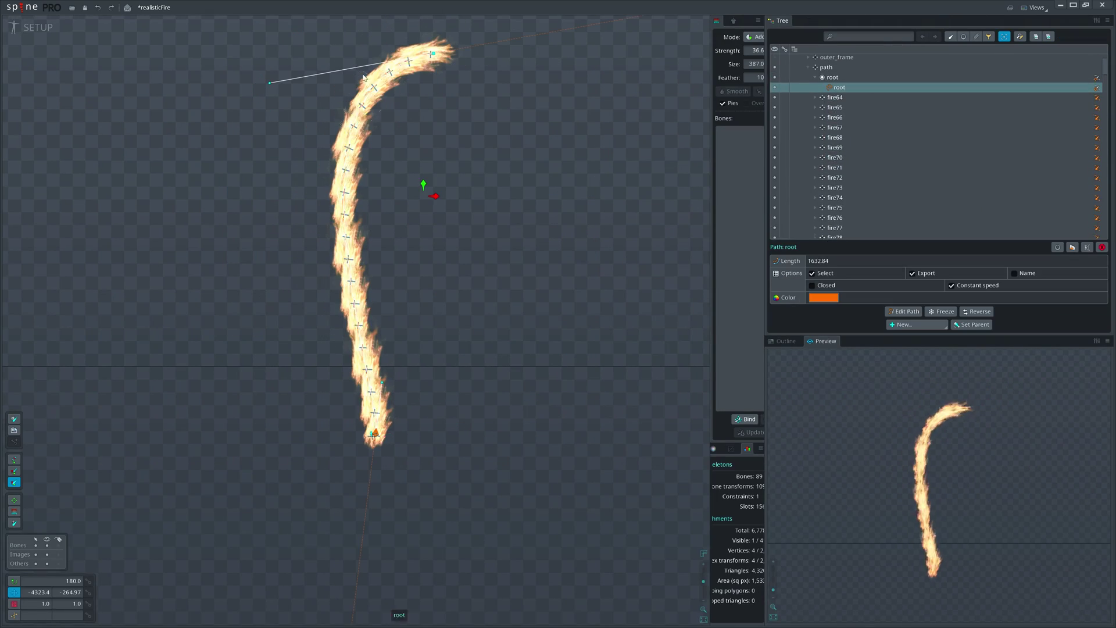
{"action": "left_click_drag", "start_coordinate": [270, 82], "coordinate": [113, 229]}
{"action": "left_click_drag", "start_coordinate": [362, 375], "coordinate": [210, 389]}
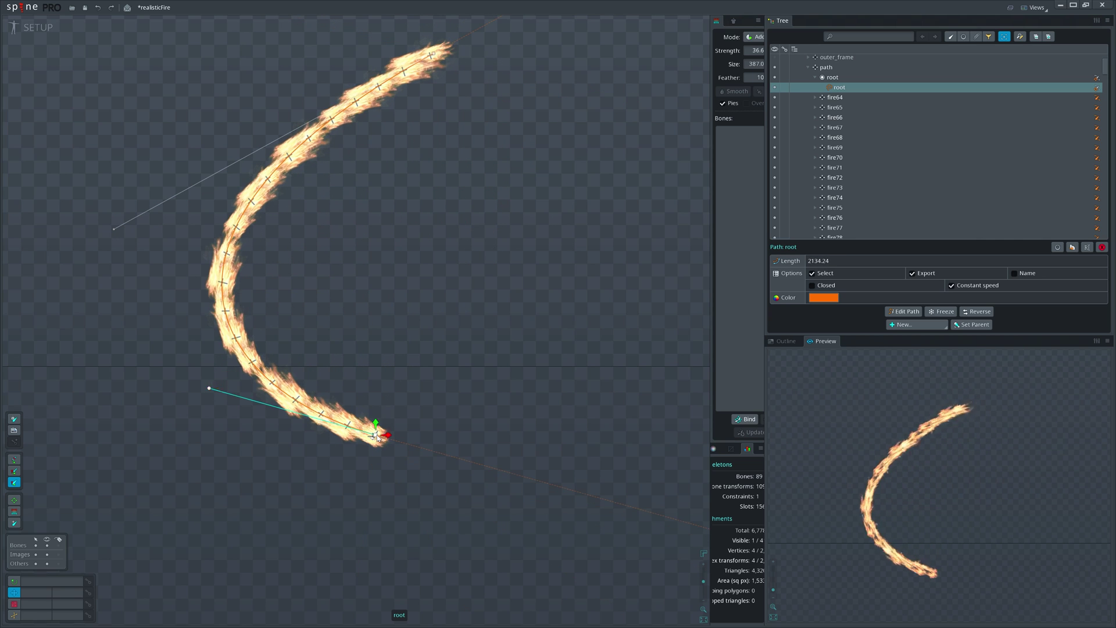
{"action": "left_click_drag", "start_coordinate": [376, 434], "coordinate": [449, 164]}
{"action": "left_click_drag", "start_coordinate": [289, 112], "coordinate": [411, 55]}
{"action": "left_click_drag", "start_coordinate": [137, 346], "coordinate": [531, 317]}
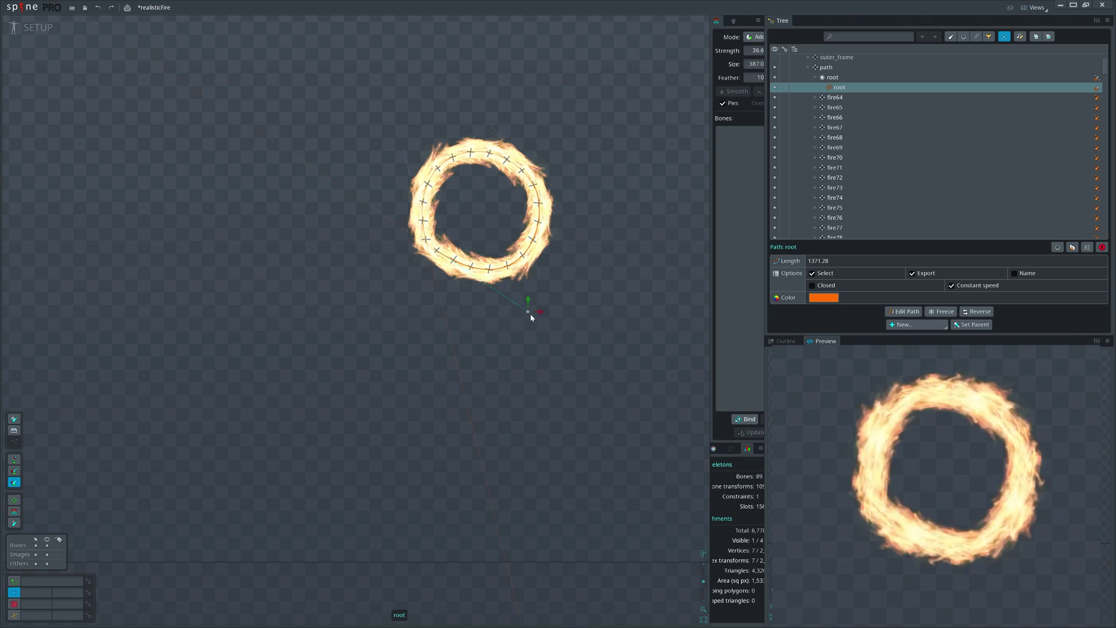
Set the root path constraint's rotation offset to 170.18 so the ring's flames point towards its centre.
{"action": "left_click", "coordinate": [1097, 77]}
{"action": "left_click_drag", "start_coordinate": [899, 287], "coordinate": [1095, 304]}
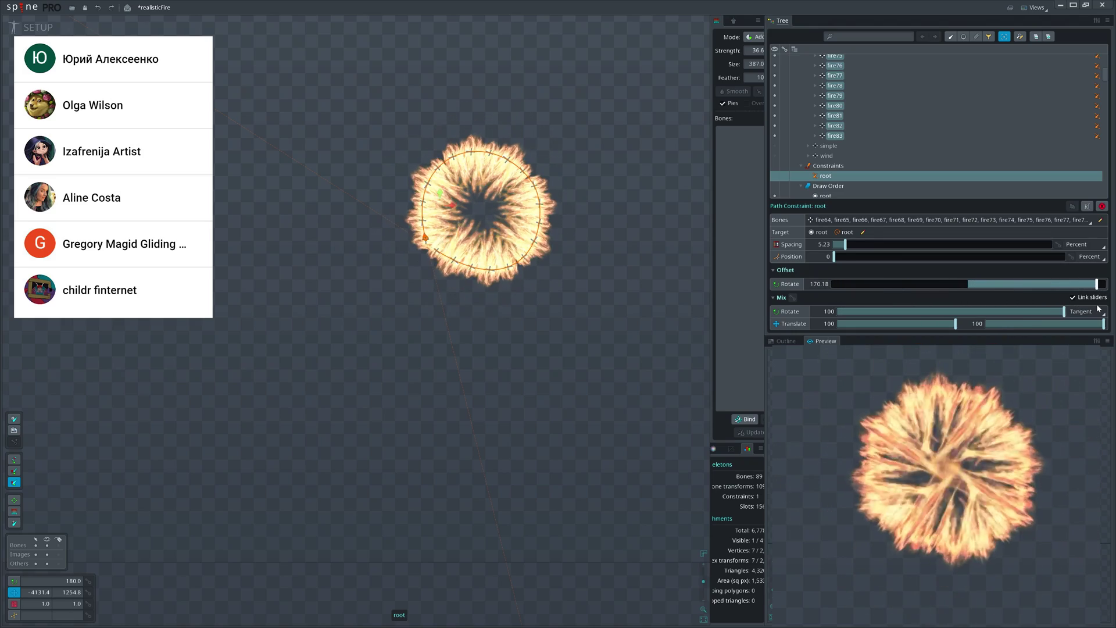
{"action": "left_click_drag", "start_coordinate": [515, 351], "coordinate": [441, 450]}
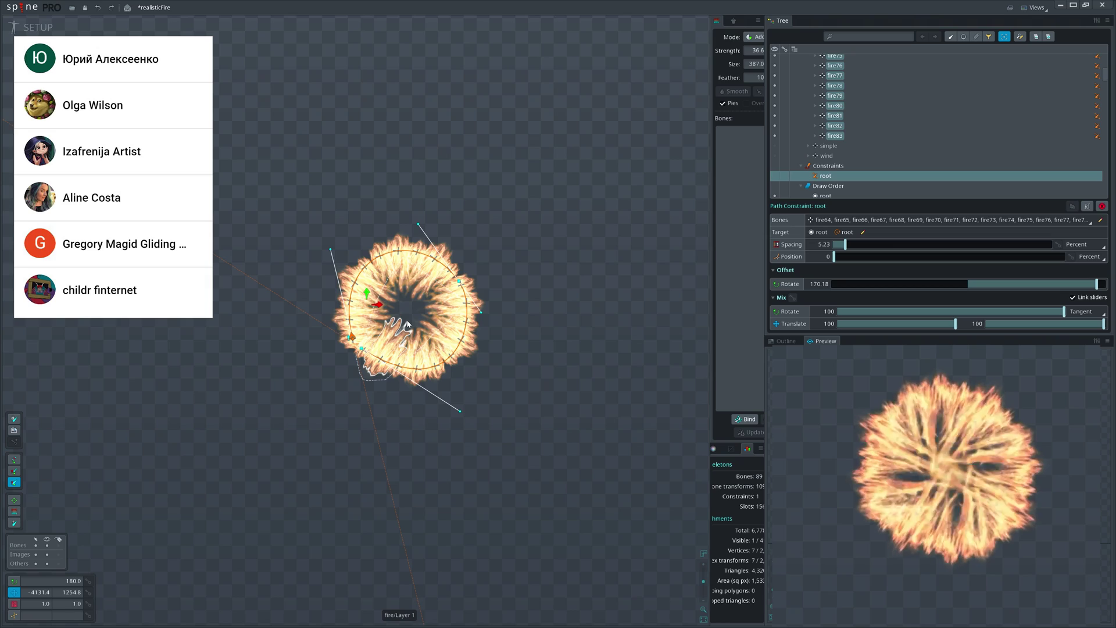